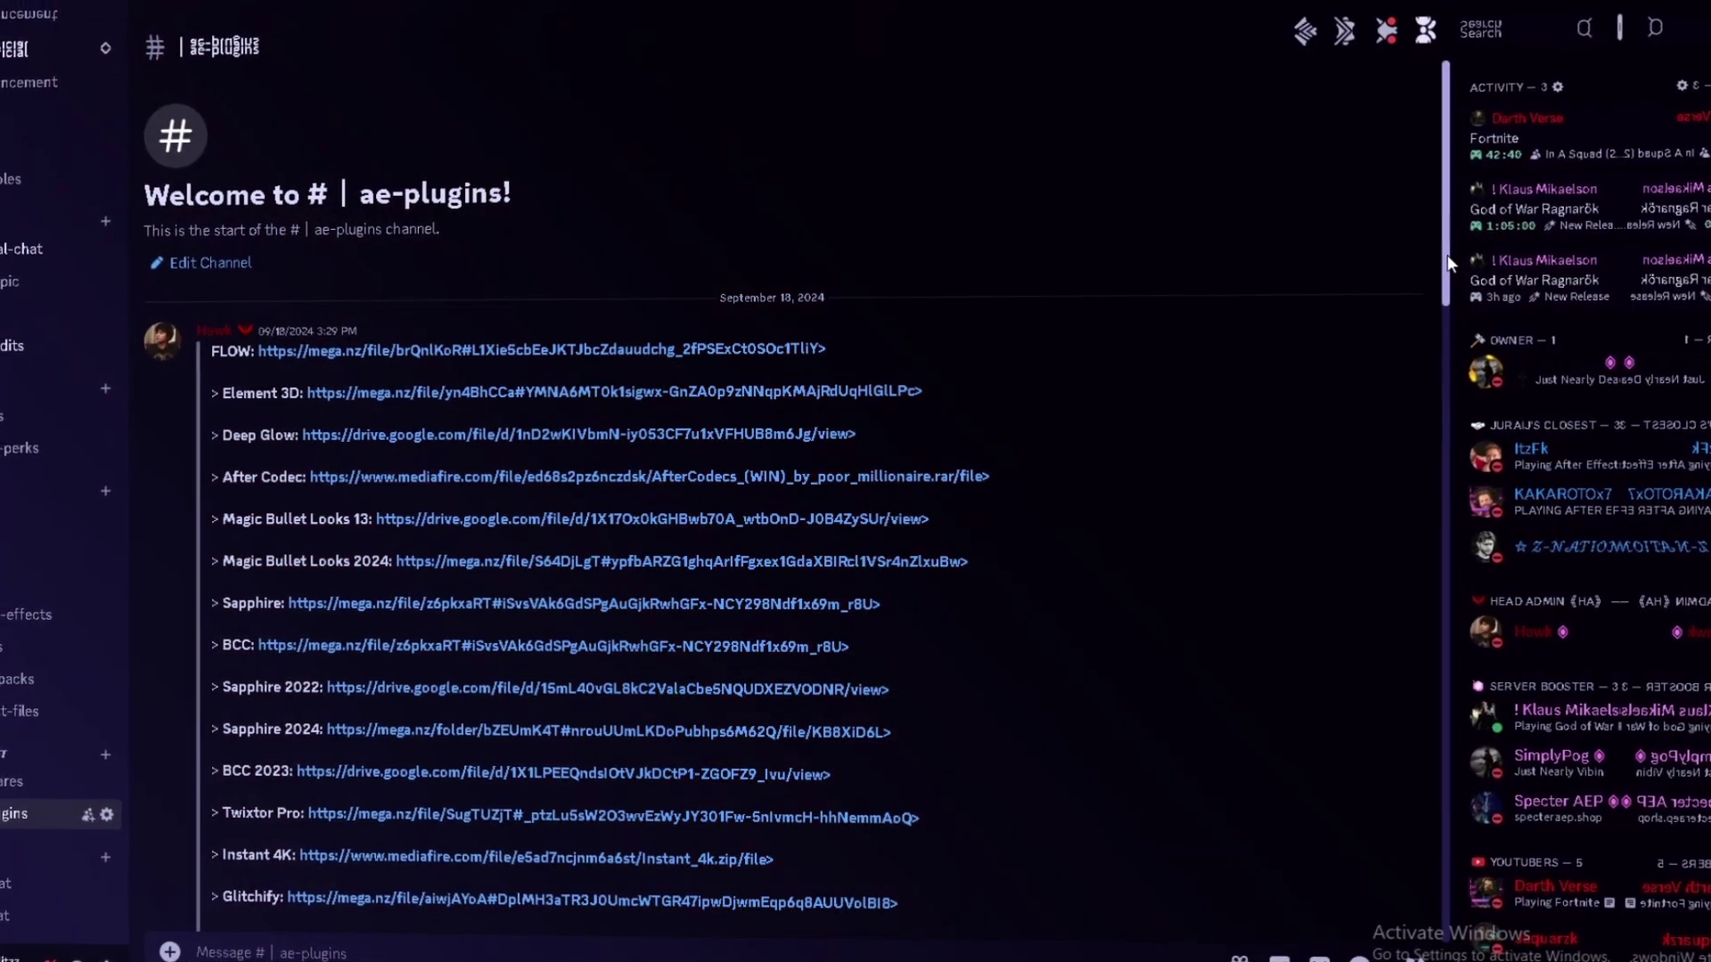
# - Create a new 'CAROL!' text layer below the MY NAME IS layer
pyautogui.moveTo(1447, 255)
pyautogui.mouseDown()
pyautogui.moveTo(1470, 497)
pyautogui.moveTo(1457, 655)
pyautogui.mouseUp()
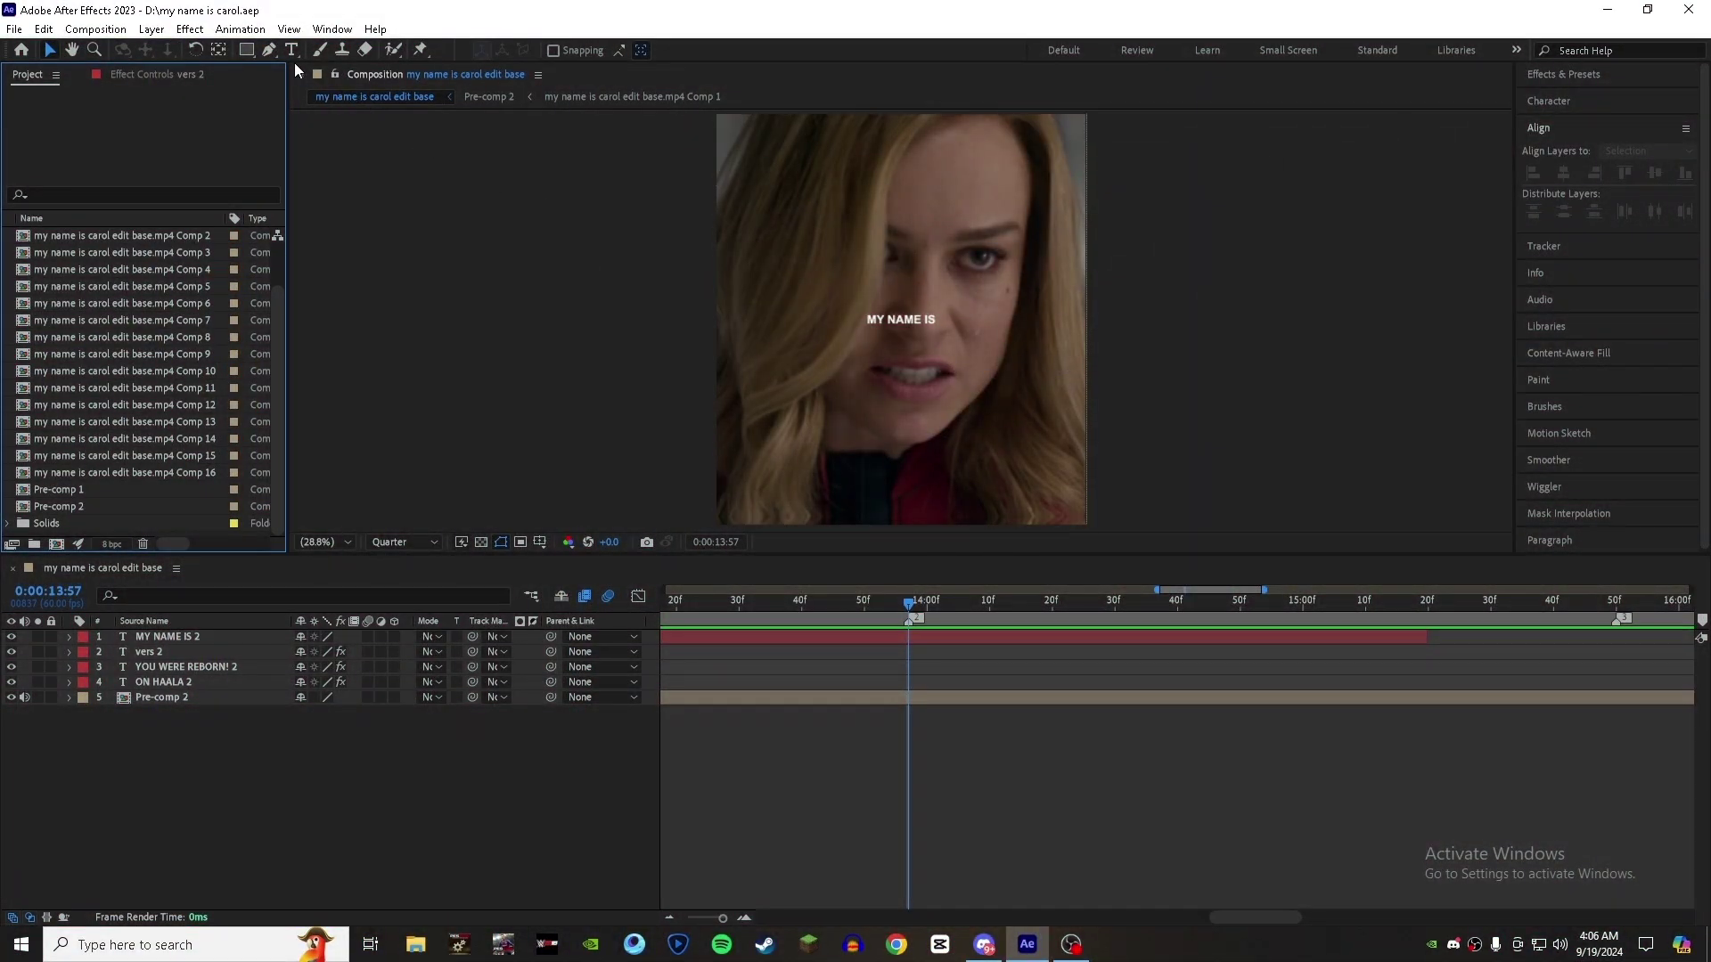
pyautogui.click(292, 50)
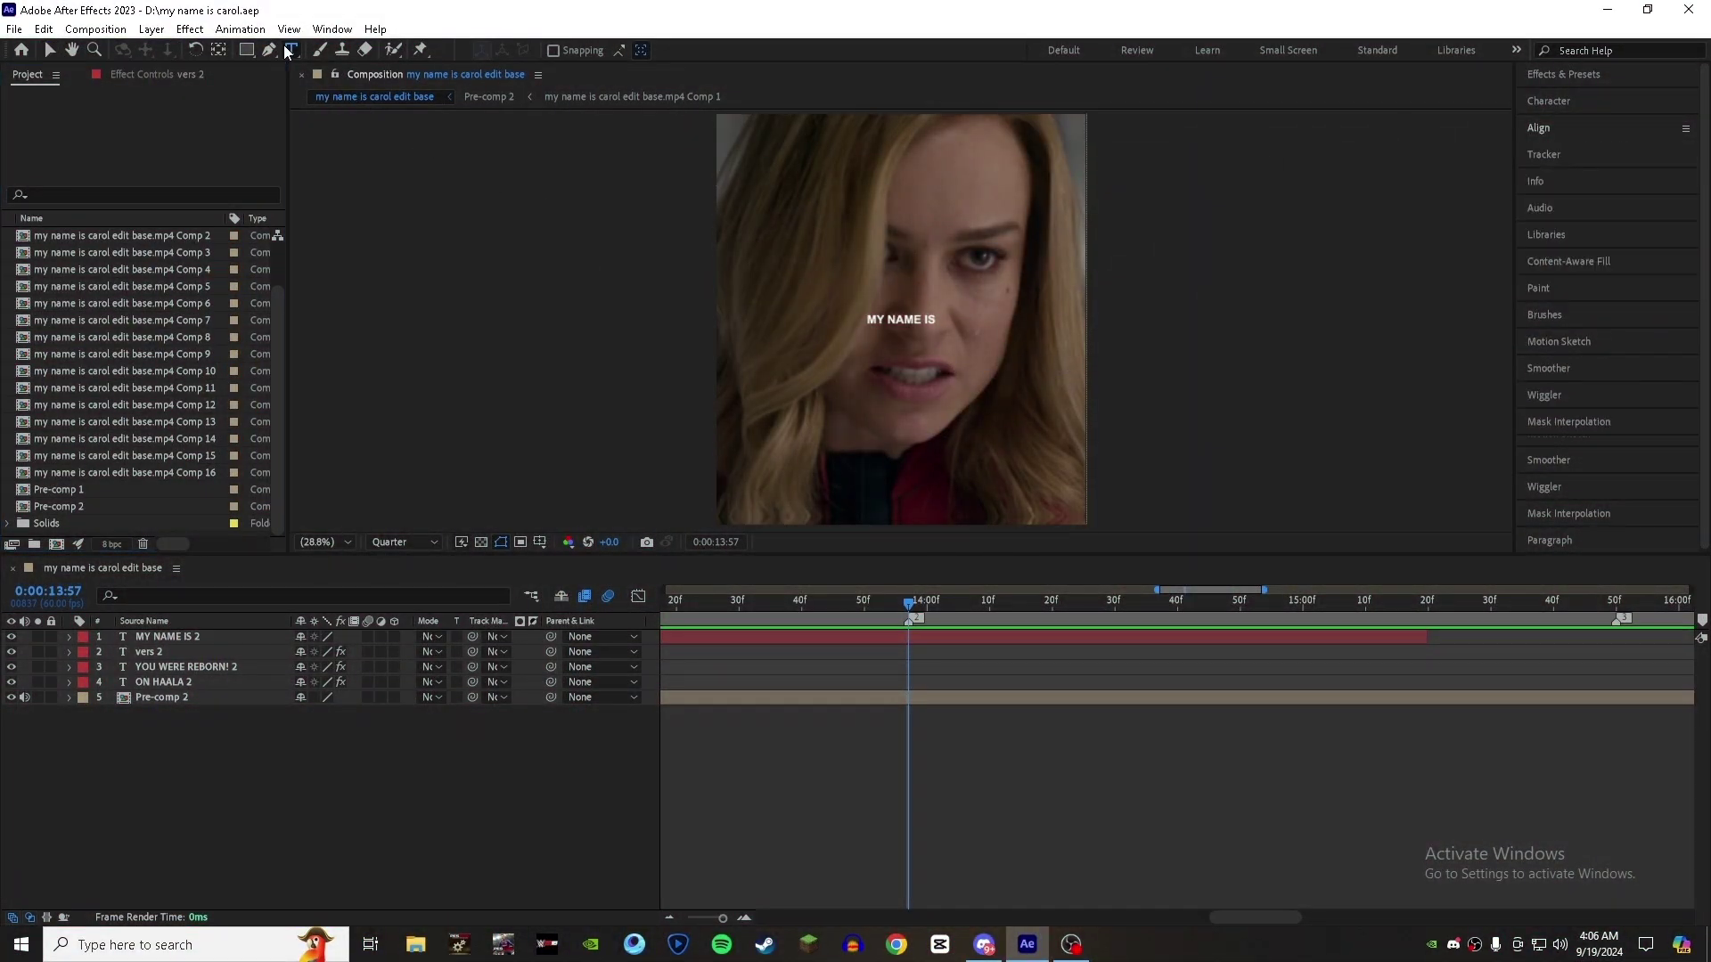
pyautogui.click(960, 354)
pyautogui.write('CAROL')
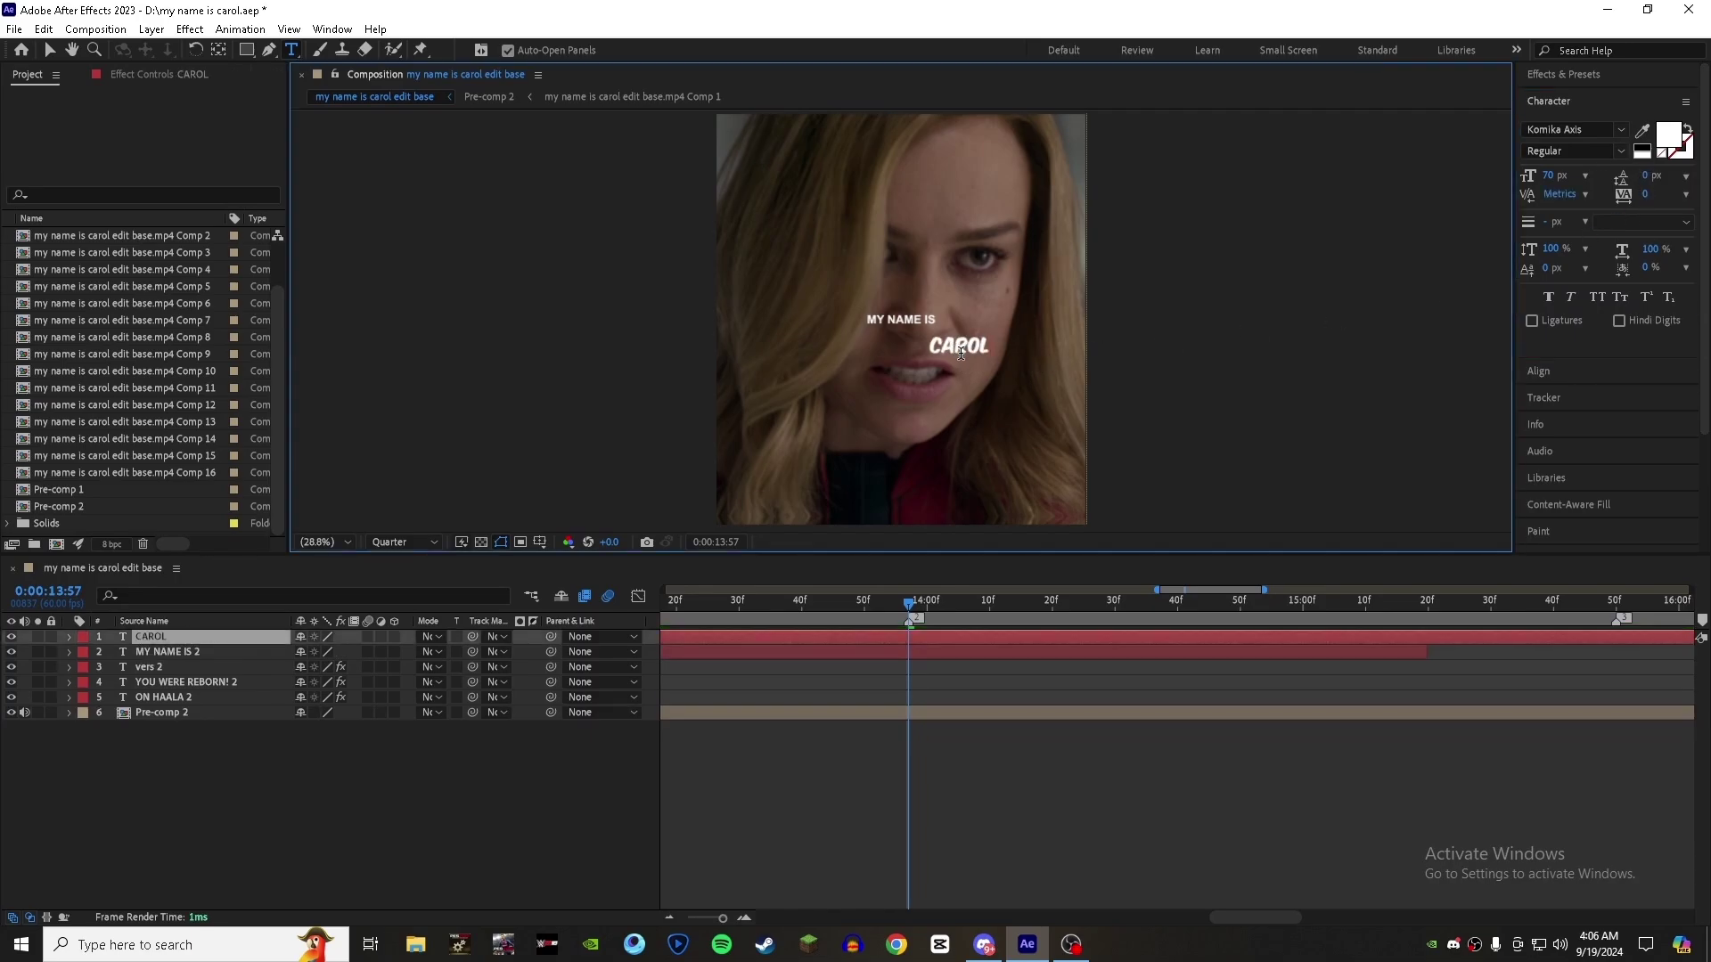
pyautogui.write('!')
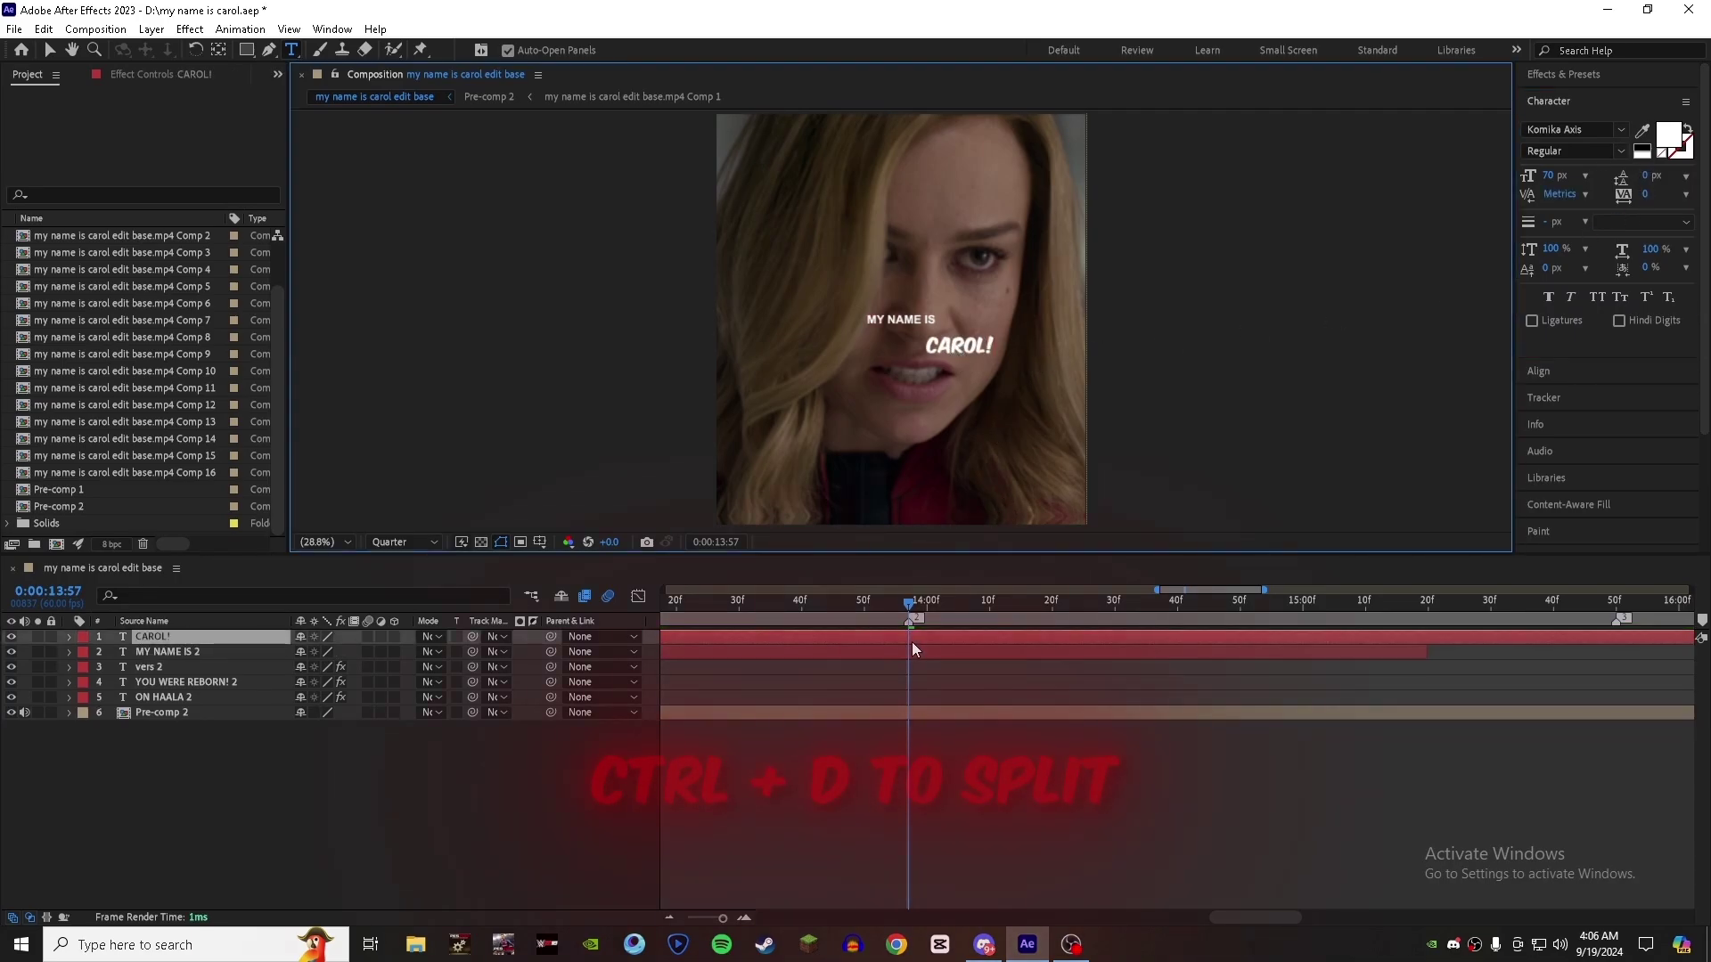
# - Trim CAROL! to run 14:00–15:50 and centre it horizontally in the composition
pyautogui.hotkey('ctrl', 'shift', 'd')
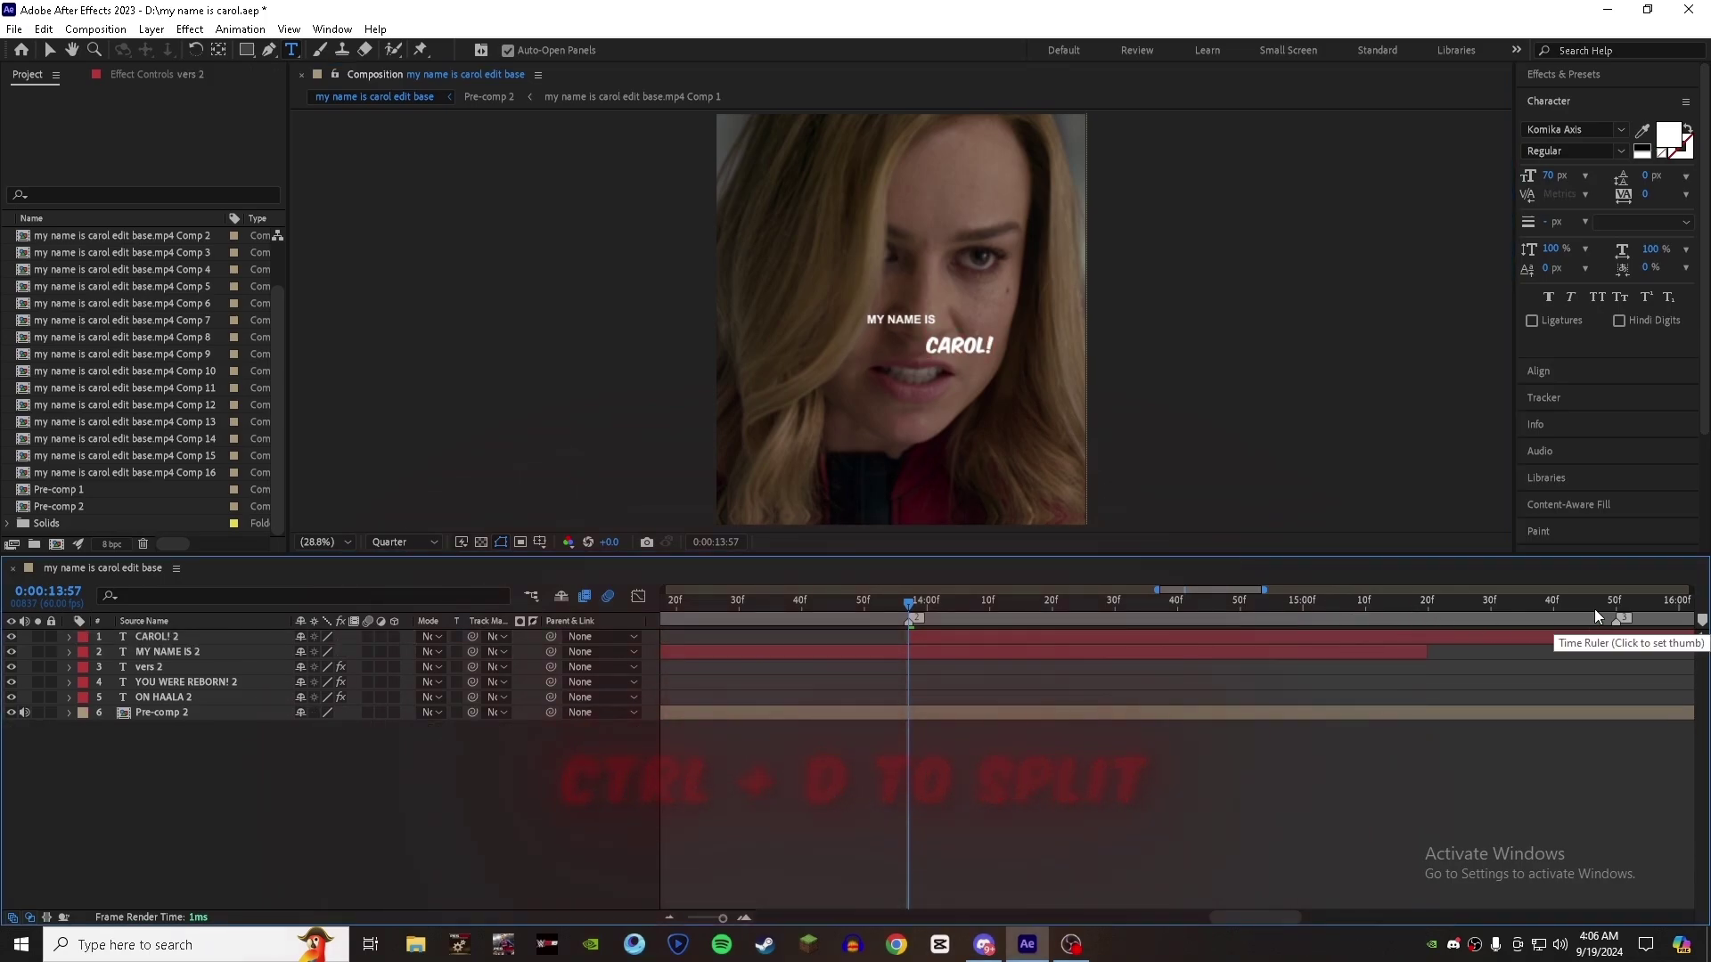
pyautogui.click(1615, 612)
pyautogui.hotkey('ctrl', 'shift', 'd')
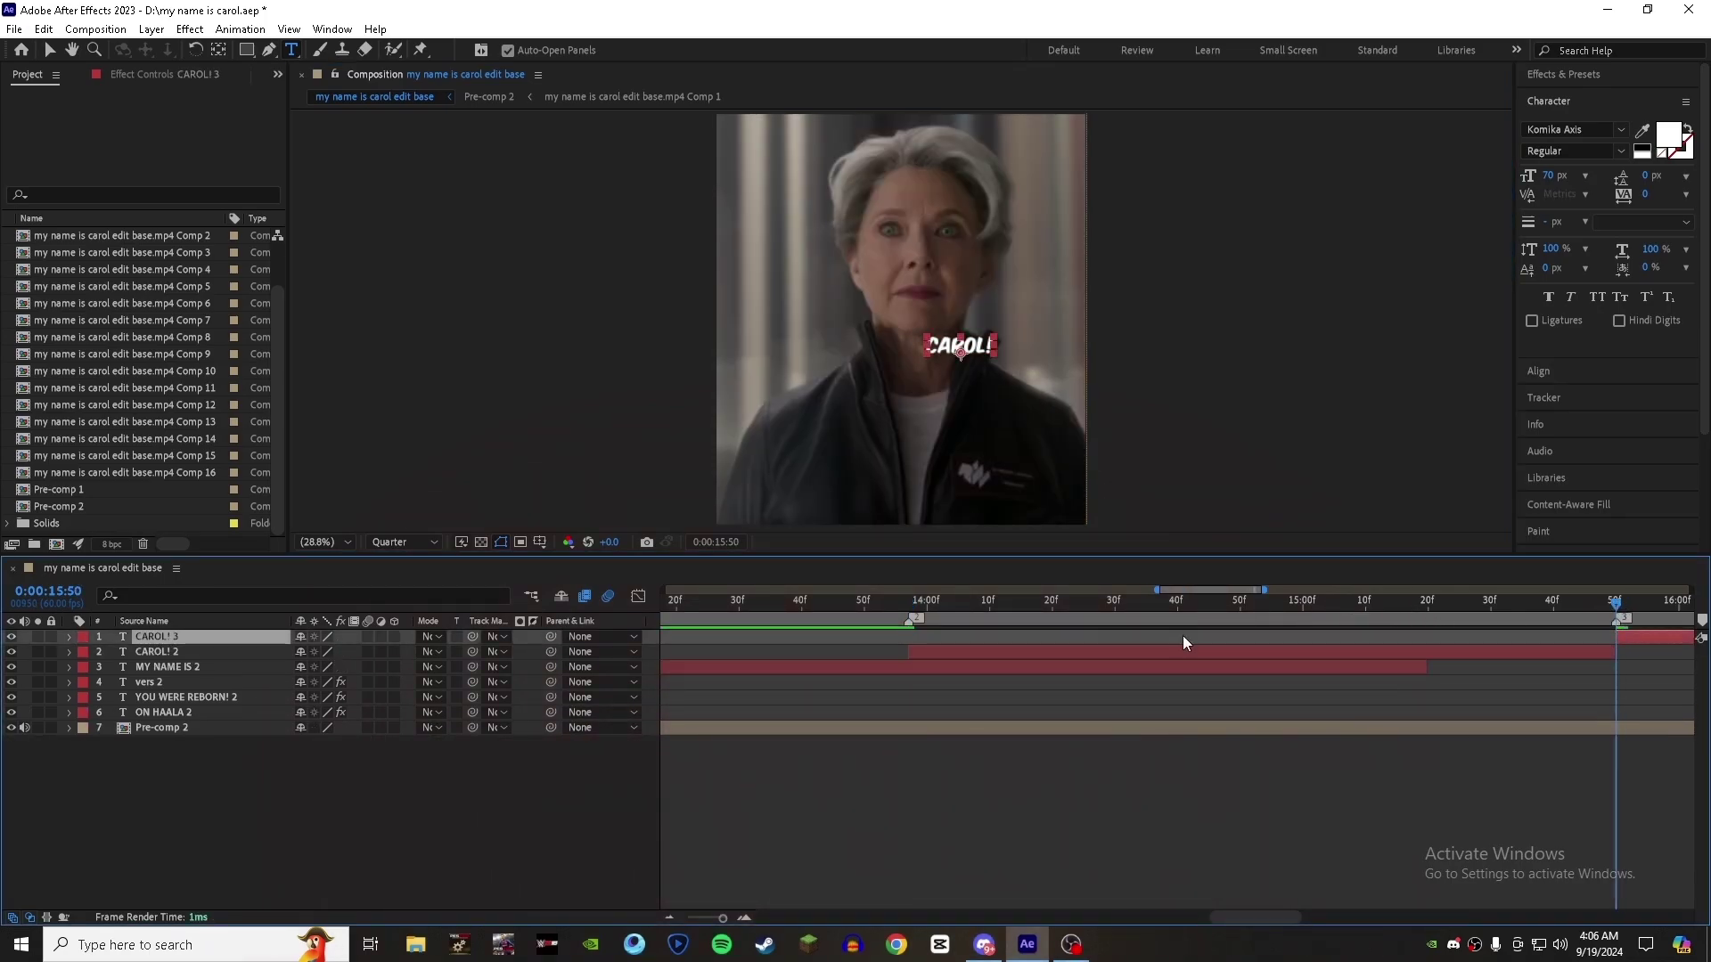
pyautogui.press('Delete')
pyautogui.click(906, 603)
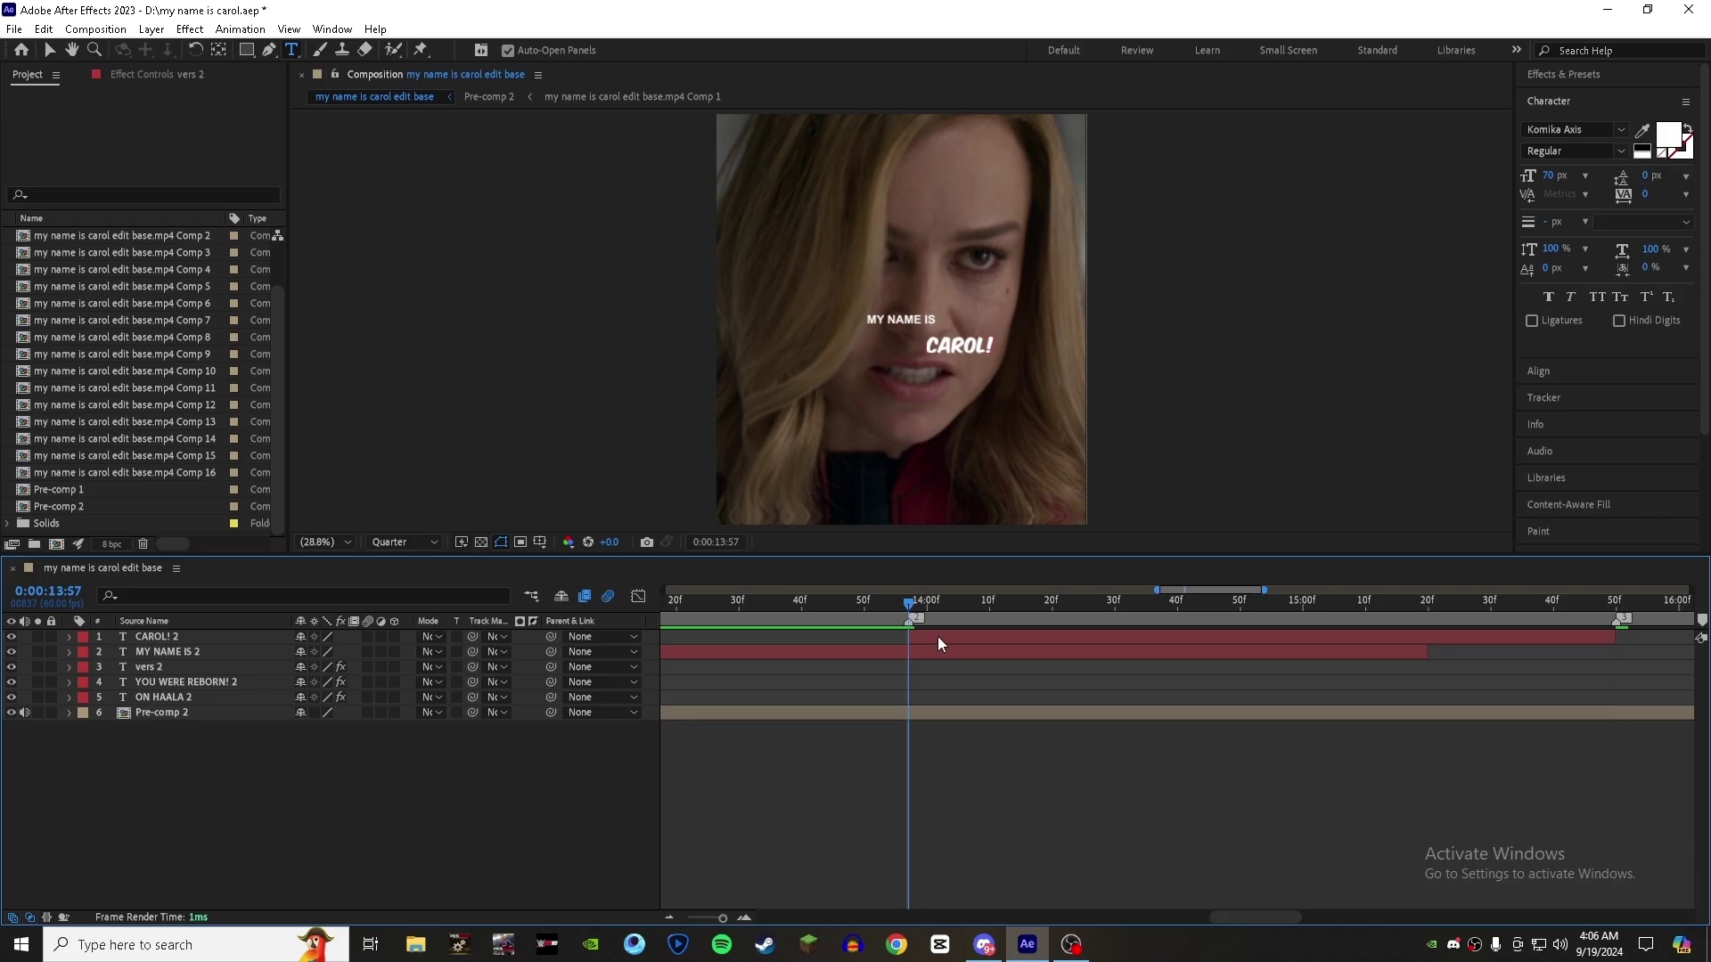
pyautogui.click(938, 636)
pyautogui.click(1539, 370)
pyautogui.click(1563, 172)
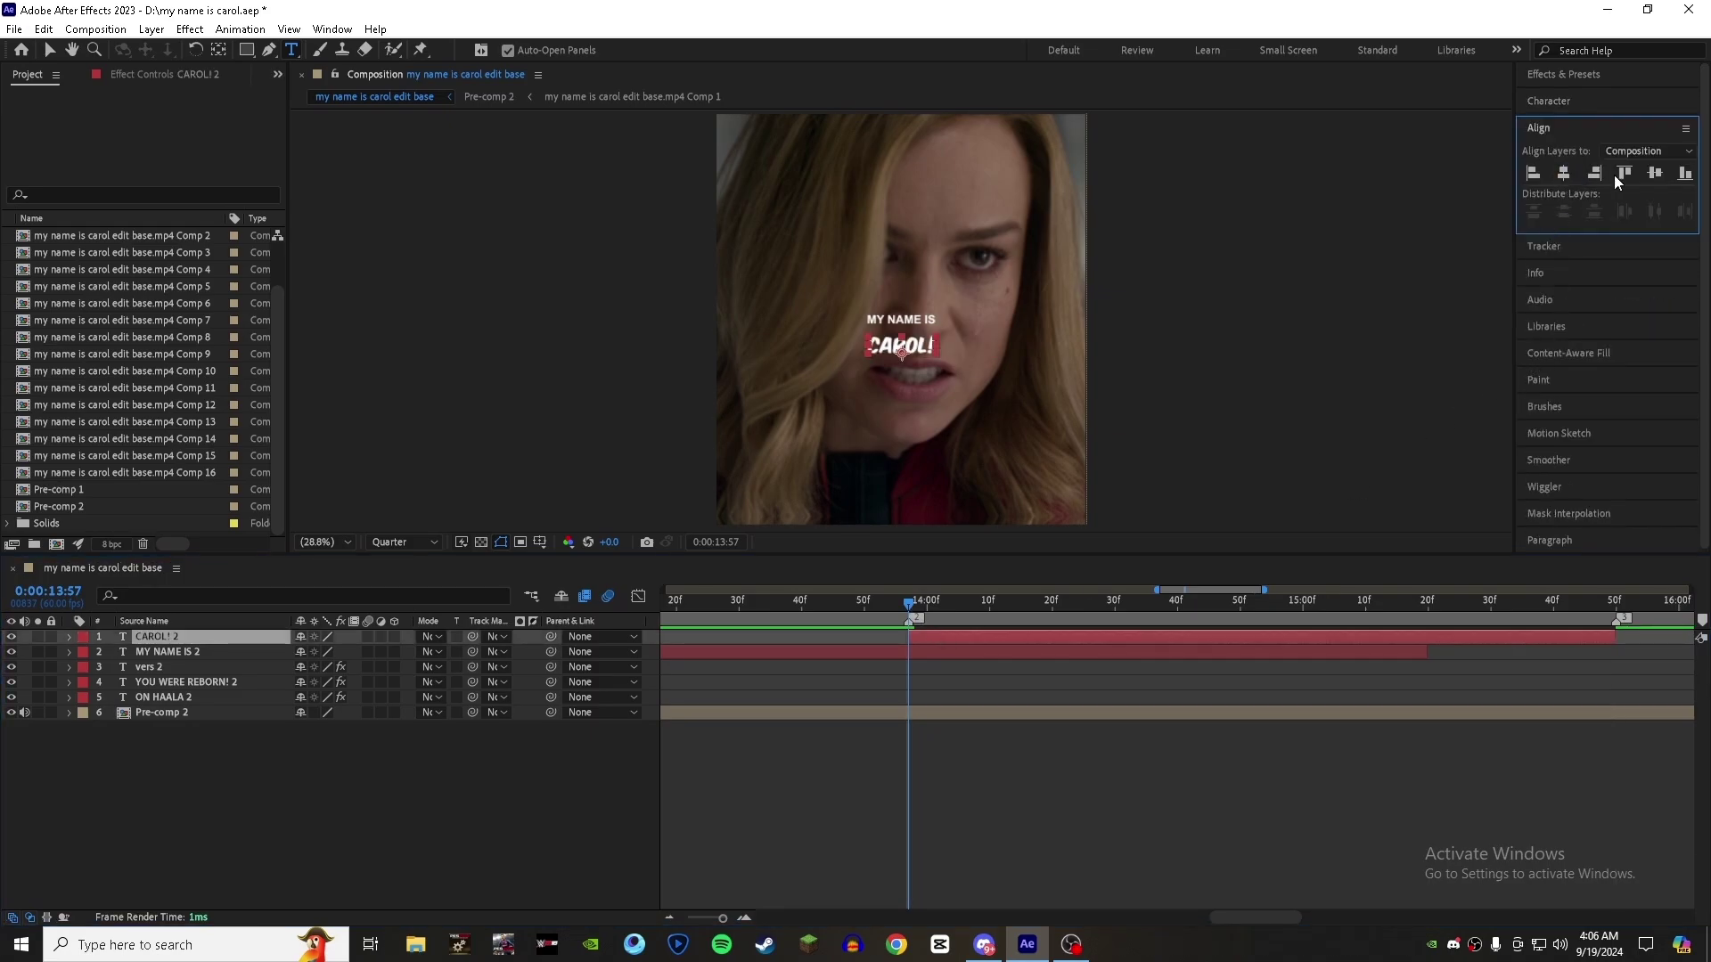
# - Centre CAROL! vertically and add a black solid trimmed to end at 15:50
pyautogui.click(1653, 175)
pyautogui.hotkey('ctrl', 'y')
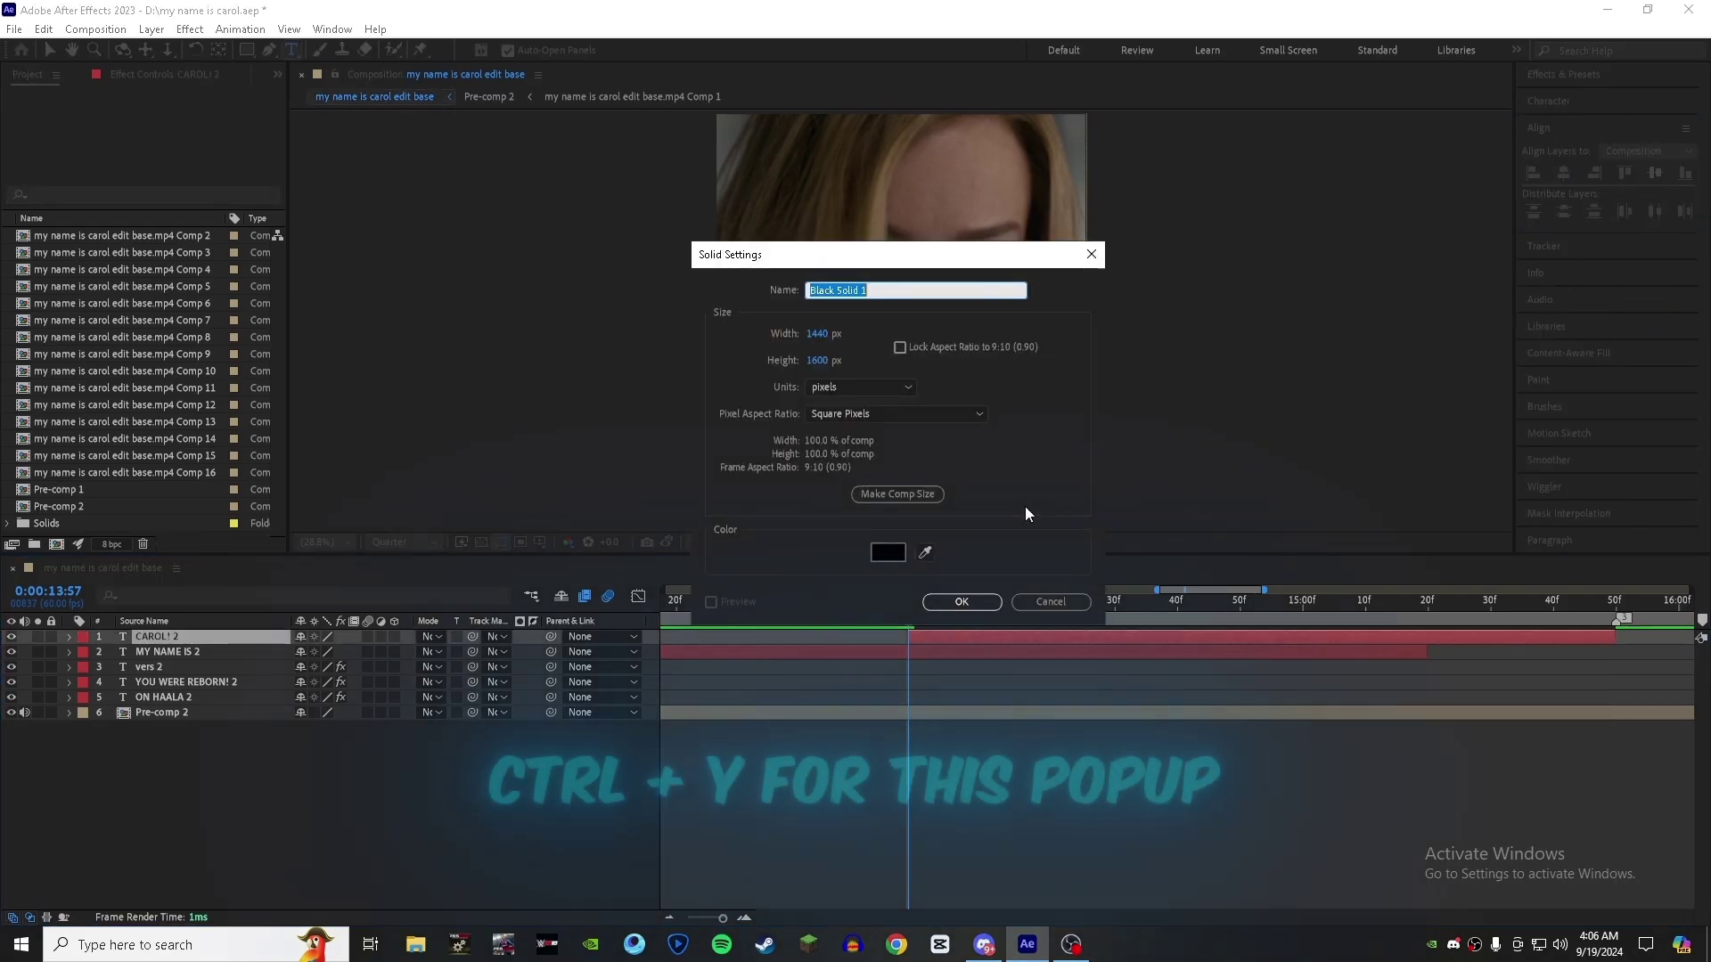
pyautogui.click(962, 602)
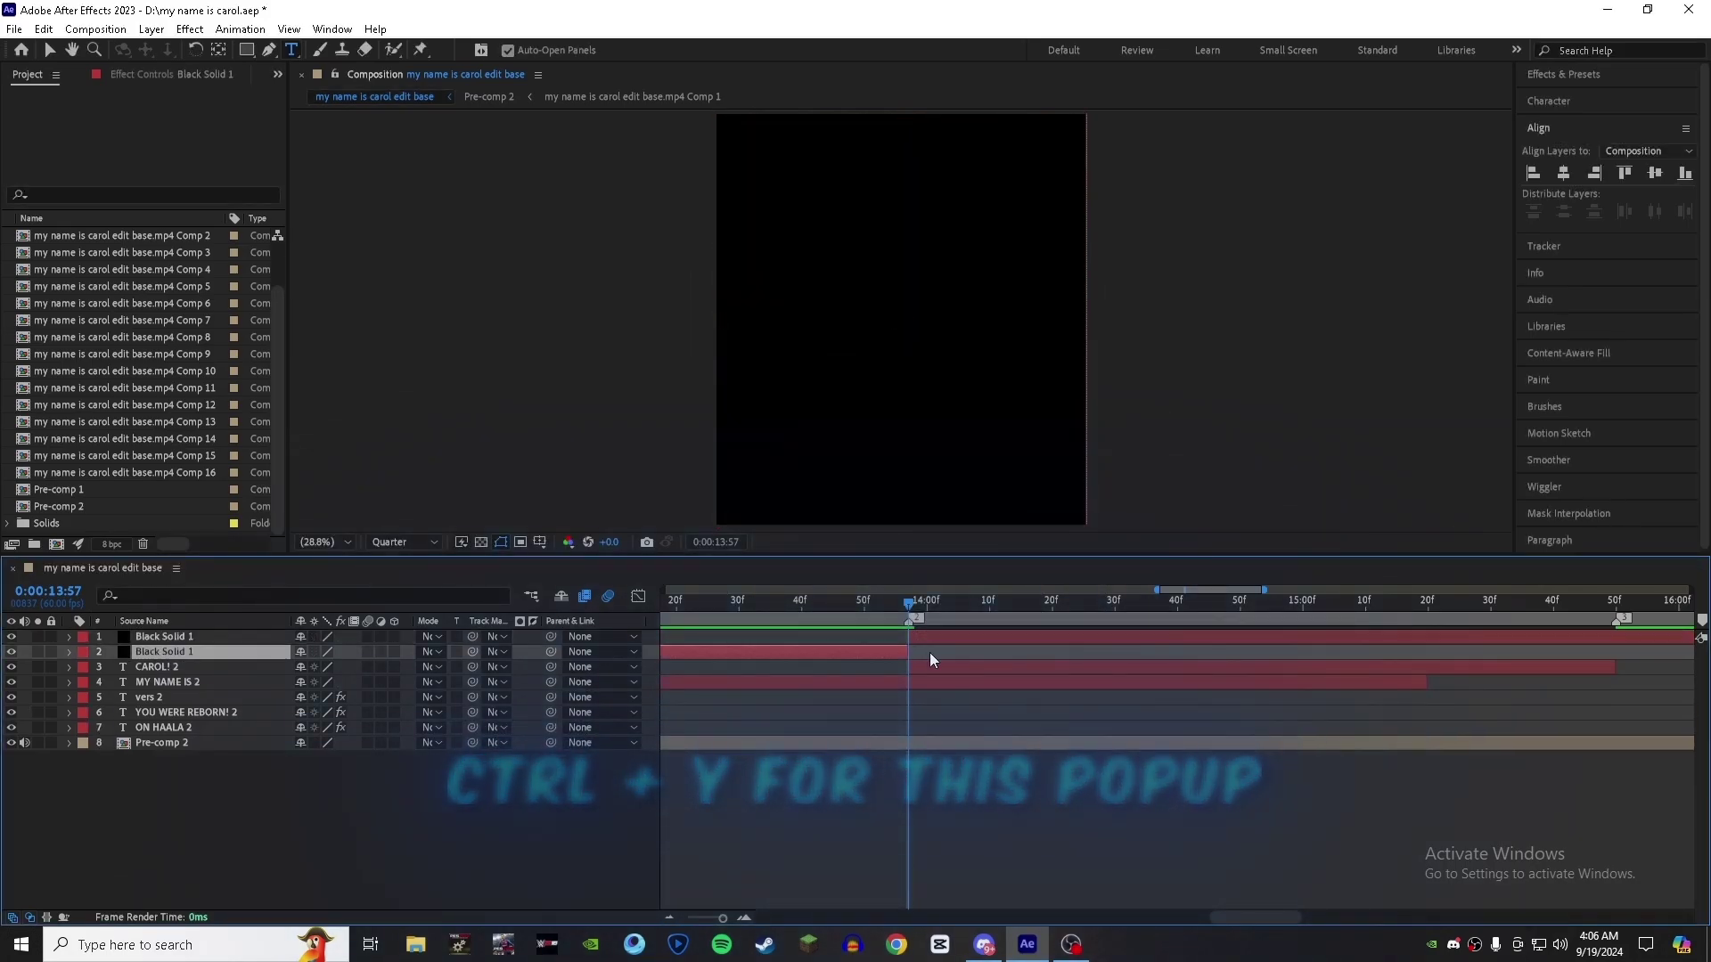
pyautogui.moveTo(1622, 602); pyautogui.dragTo(1616, 602)
pyautogui.click(1623, 638)
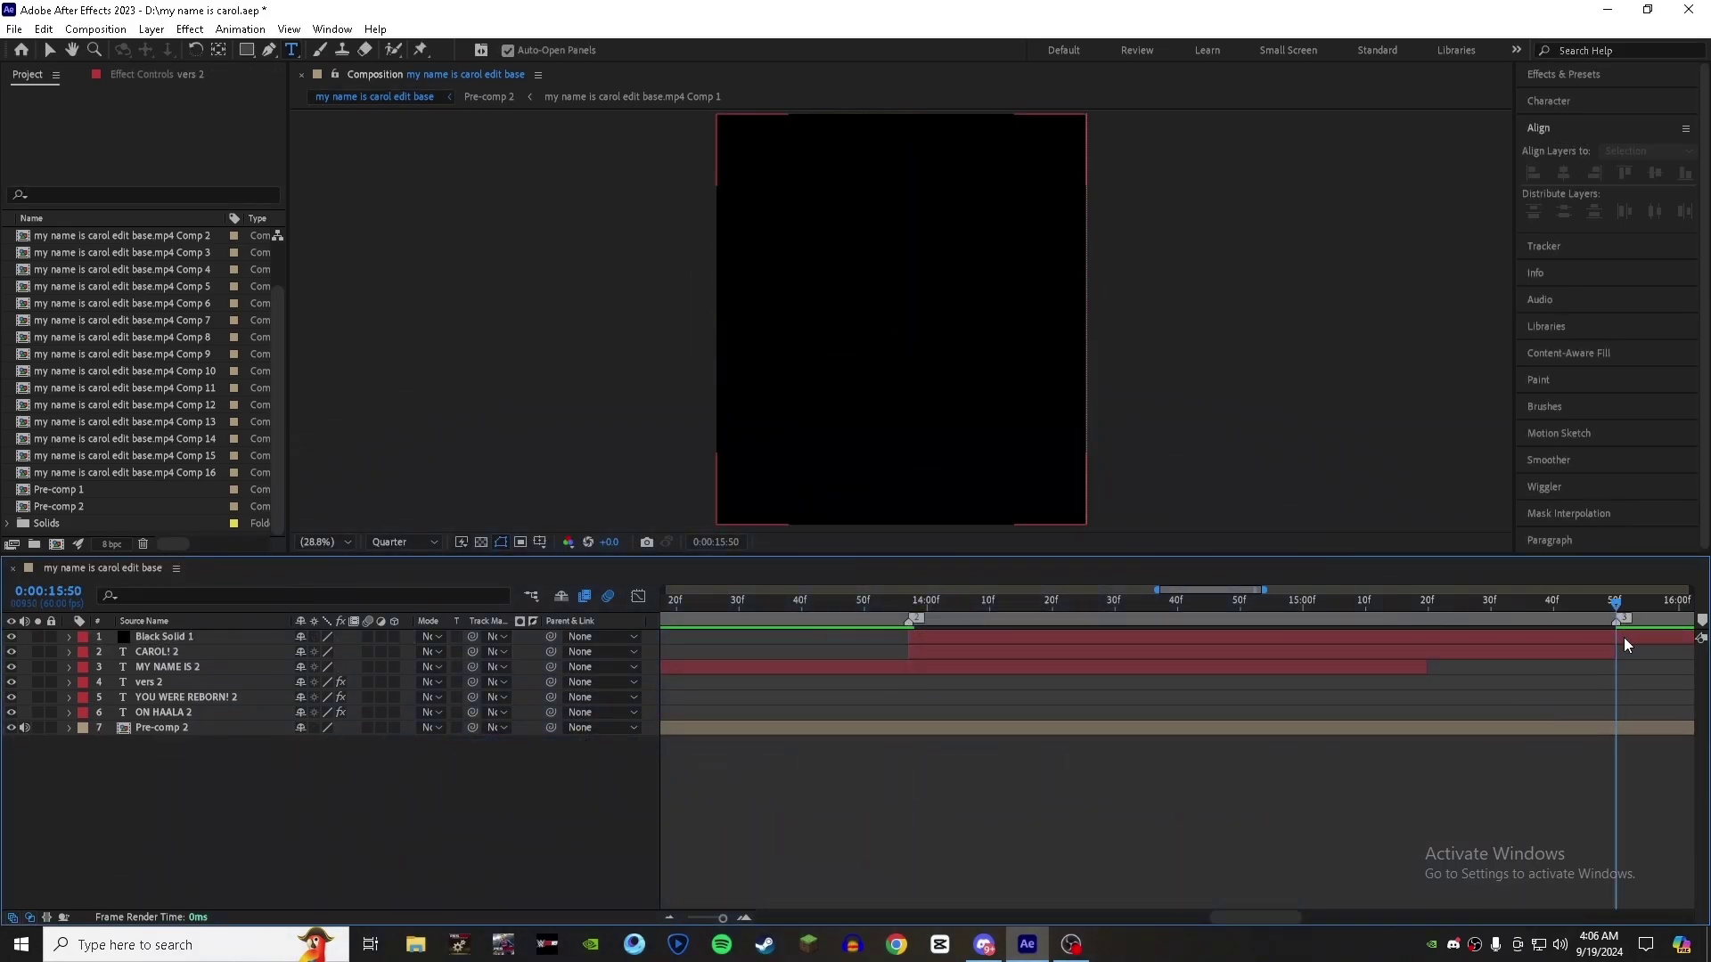
pyautogui.hotkey('ctrl', 'shift', 'd')
pyautogui.press('Delete')
pyautogui.click(905, 610)
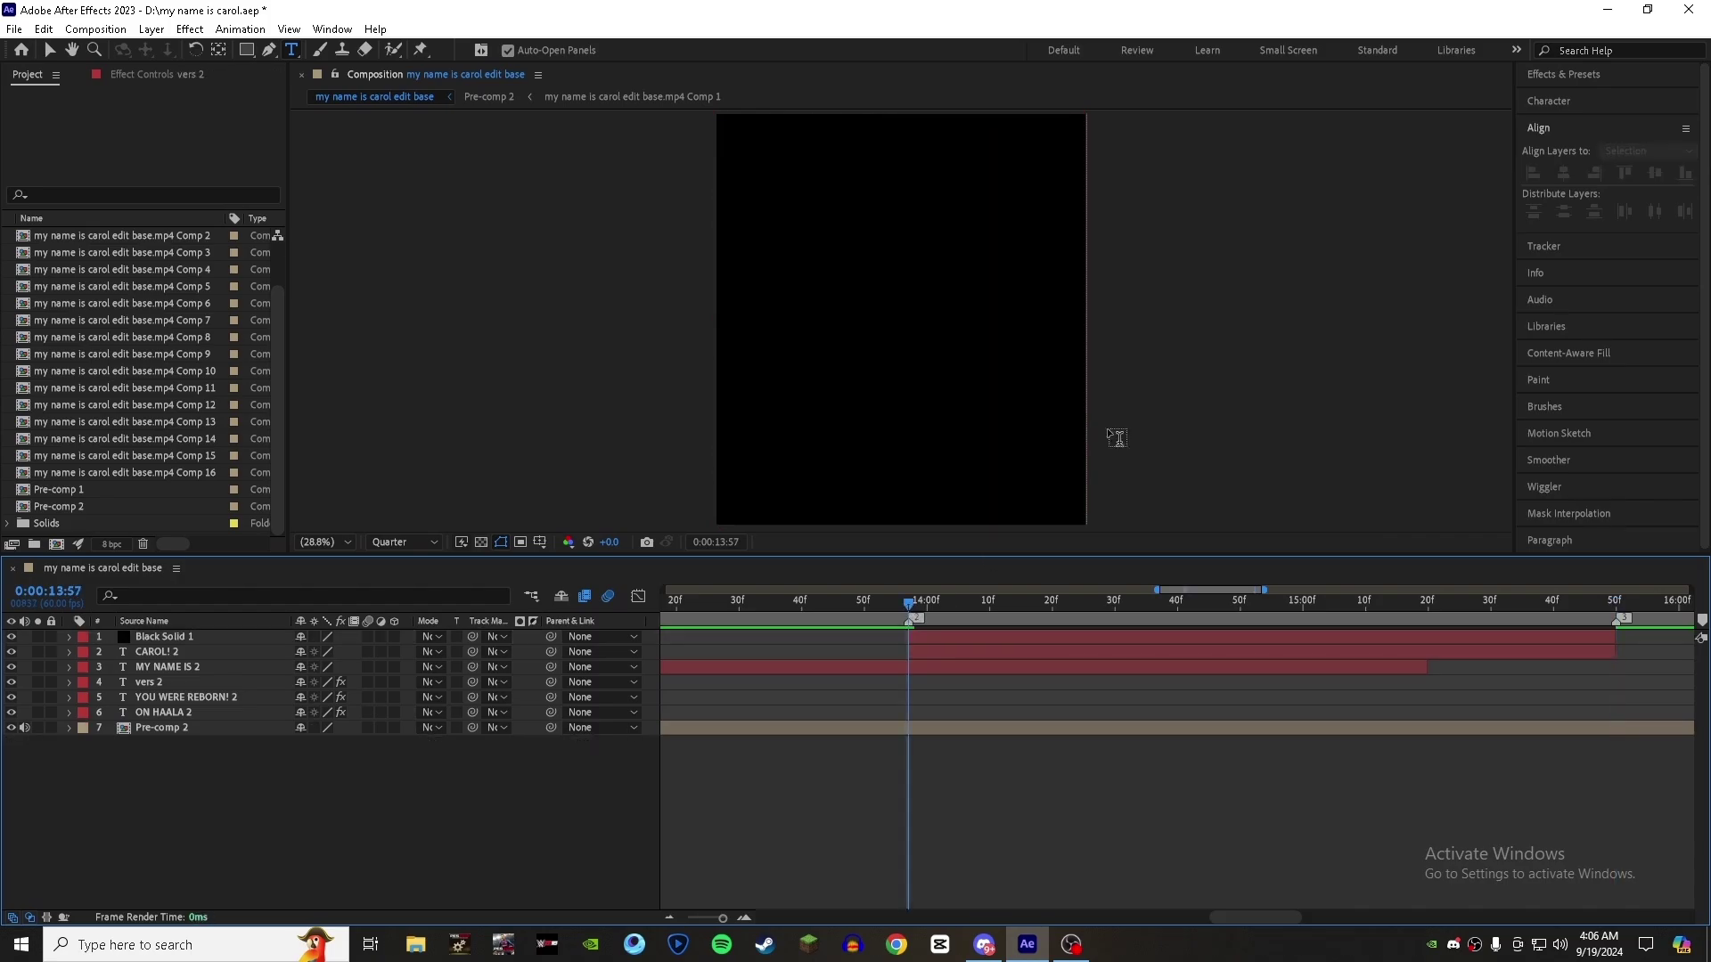
# - Apply the Element effect to the black solid
pyautogui.click(1585, 75)
pyautogui.doubleClick(1566, 97)
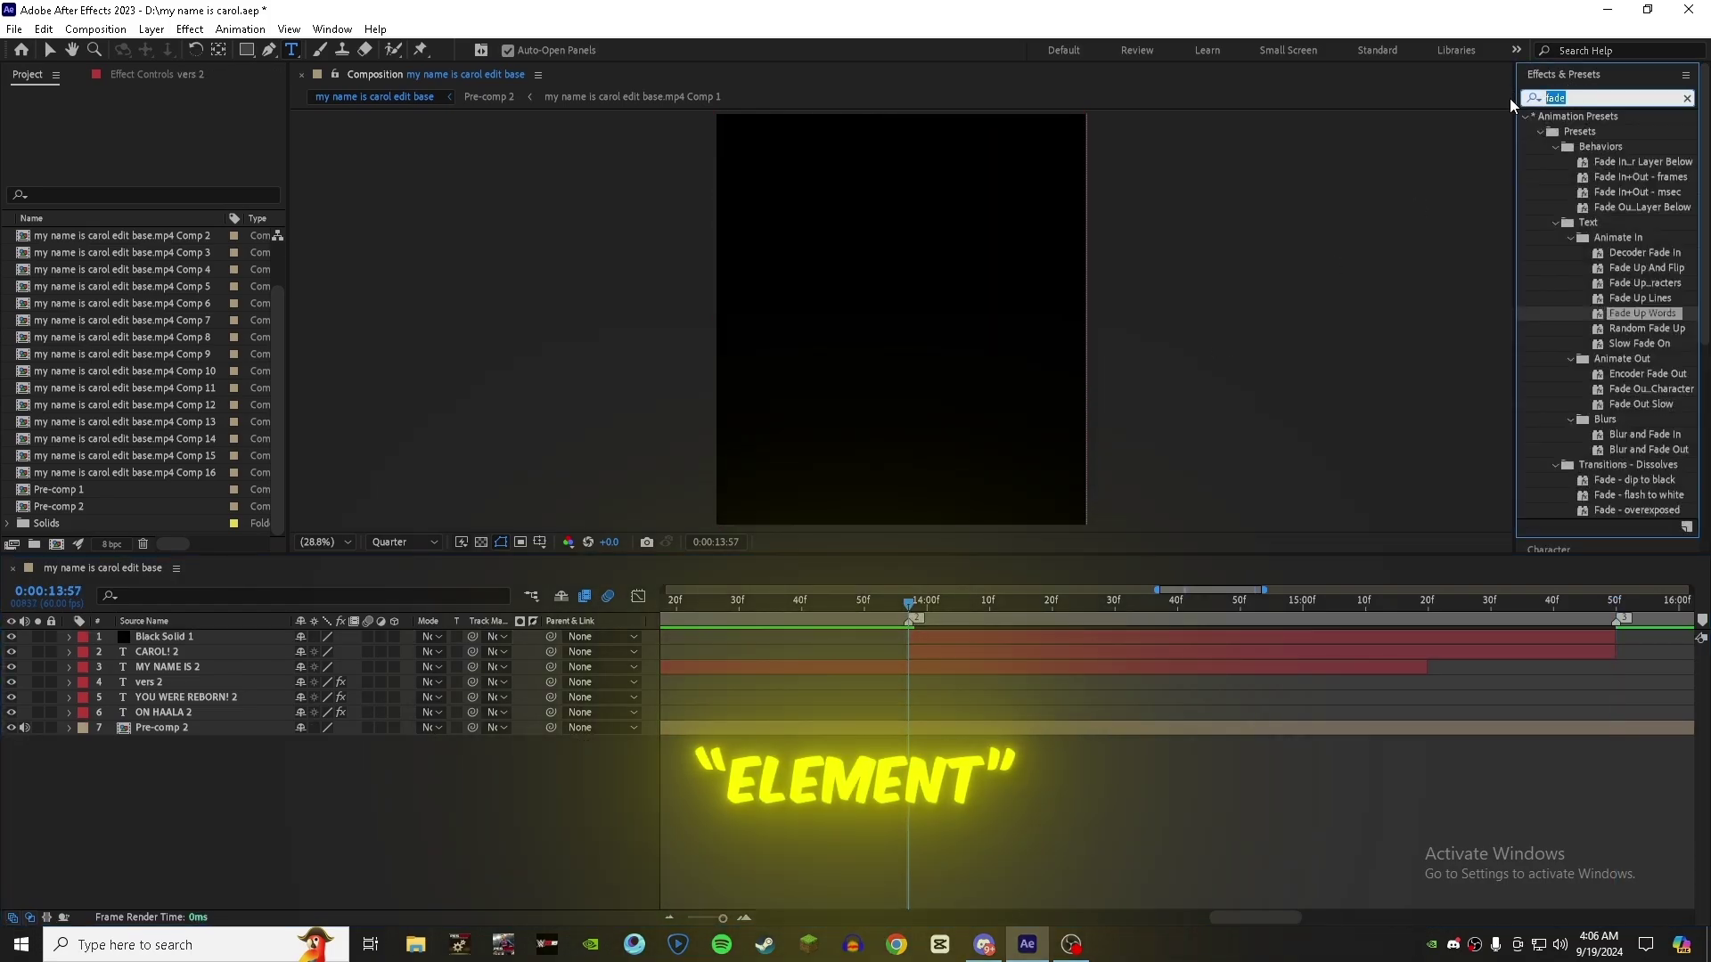
pyautogui.write('elem')
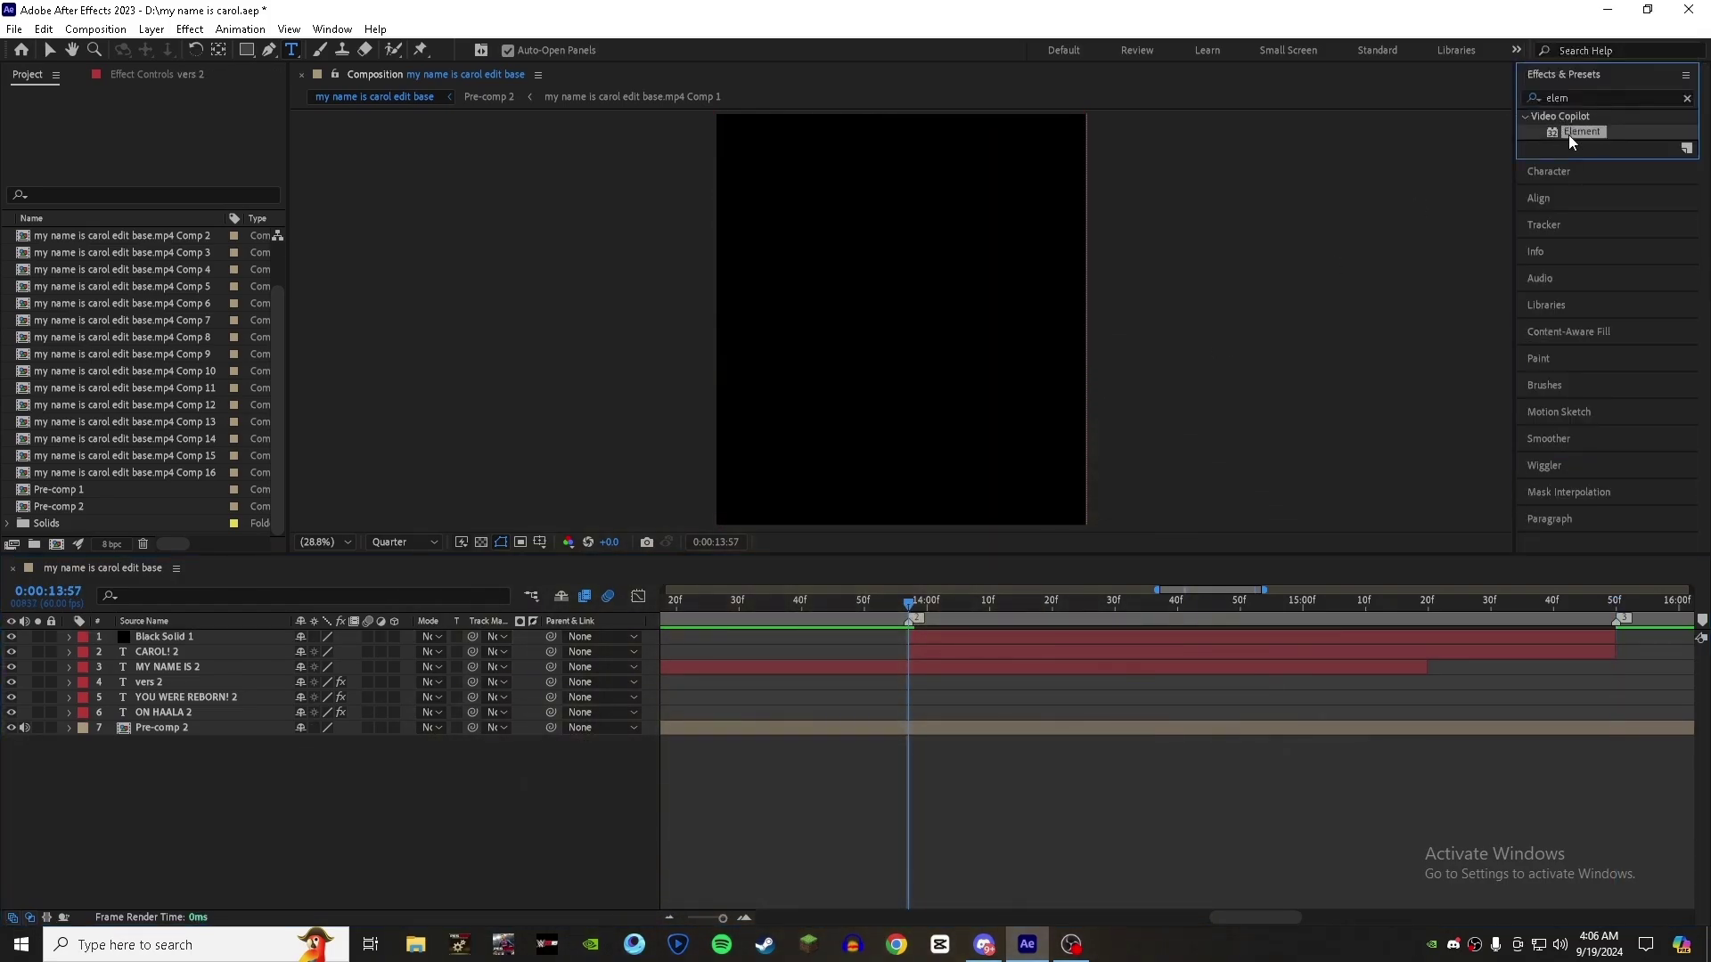
pyautogui.moveTo(1573, 132); pyautogui.dragTo(949, 636)
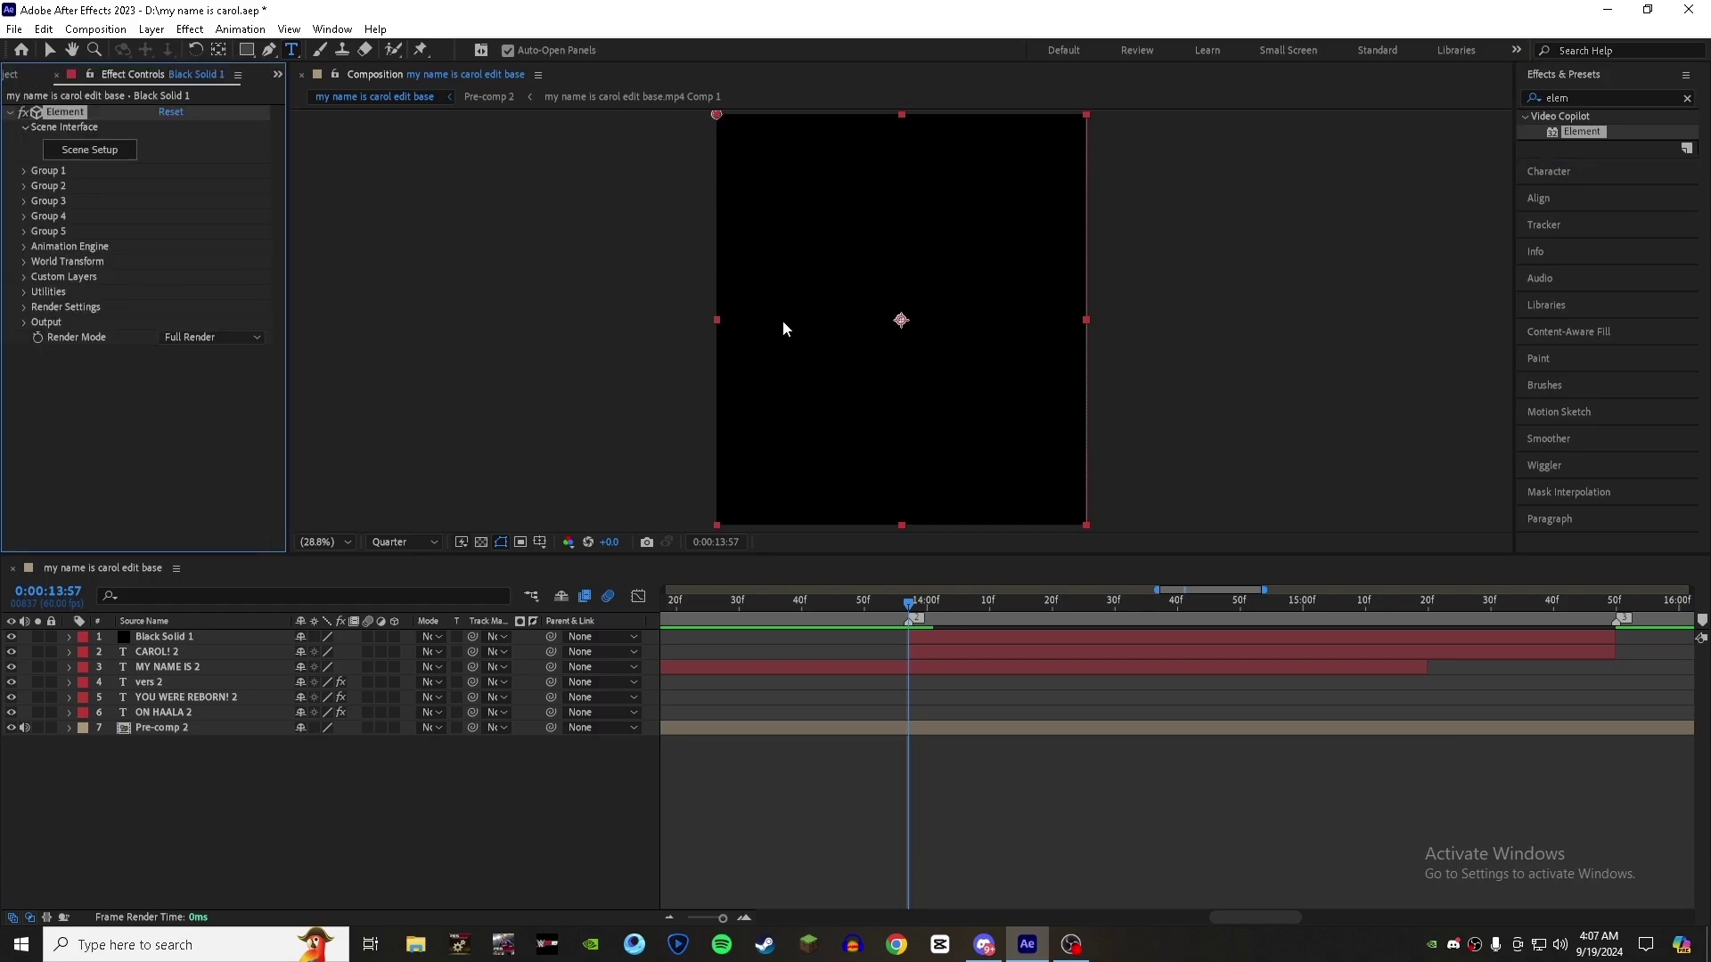
# - Set Element's Custom Text Path Layer 1 to CAROL! 2 and hide the CAROL! 2 layer
pyautogui.click(24, 277)
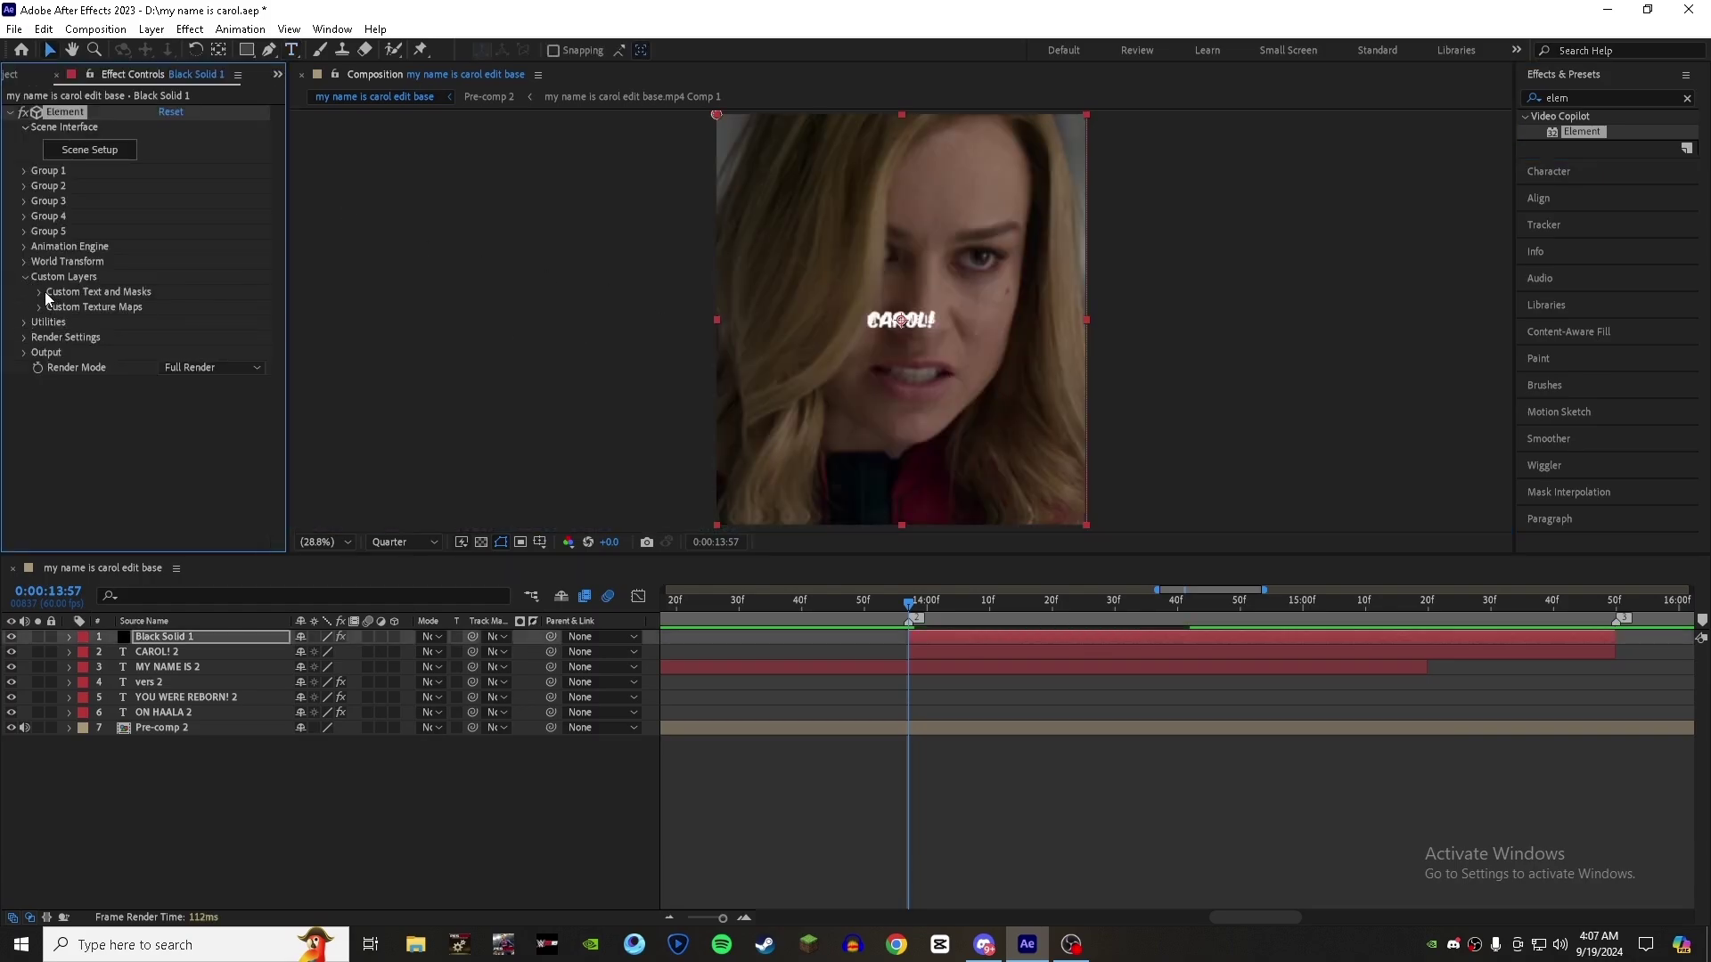
pyautogui.click(40, 293)
pyautogui.click(176, 307)
pyautogui.click(221, 371)
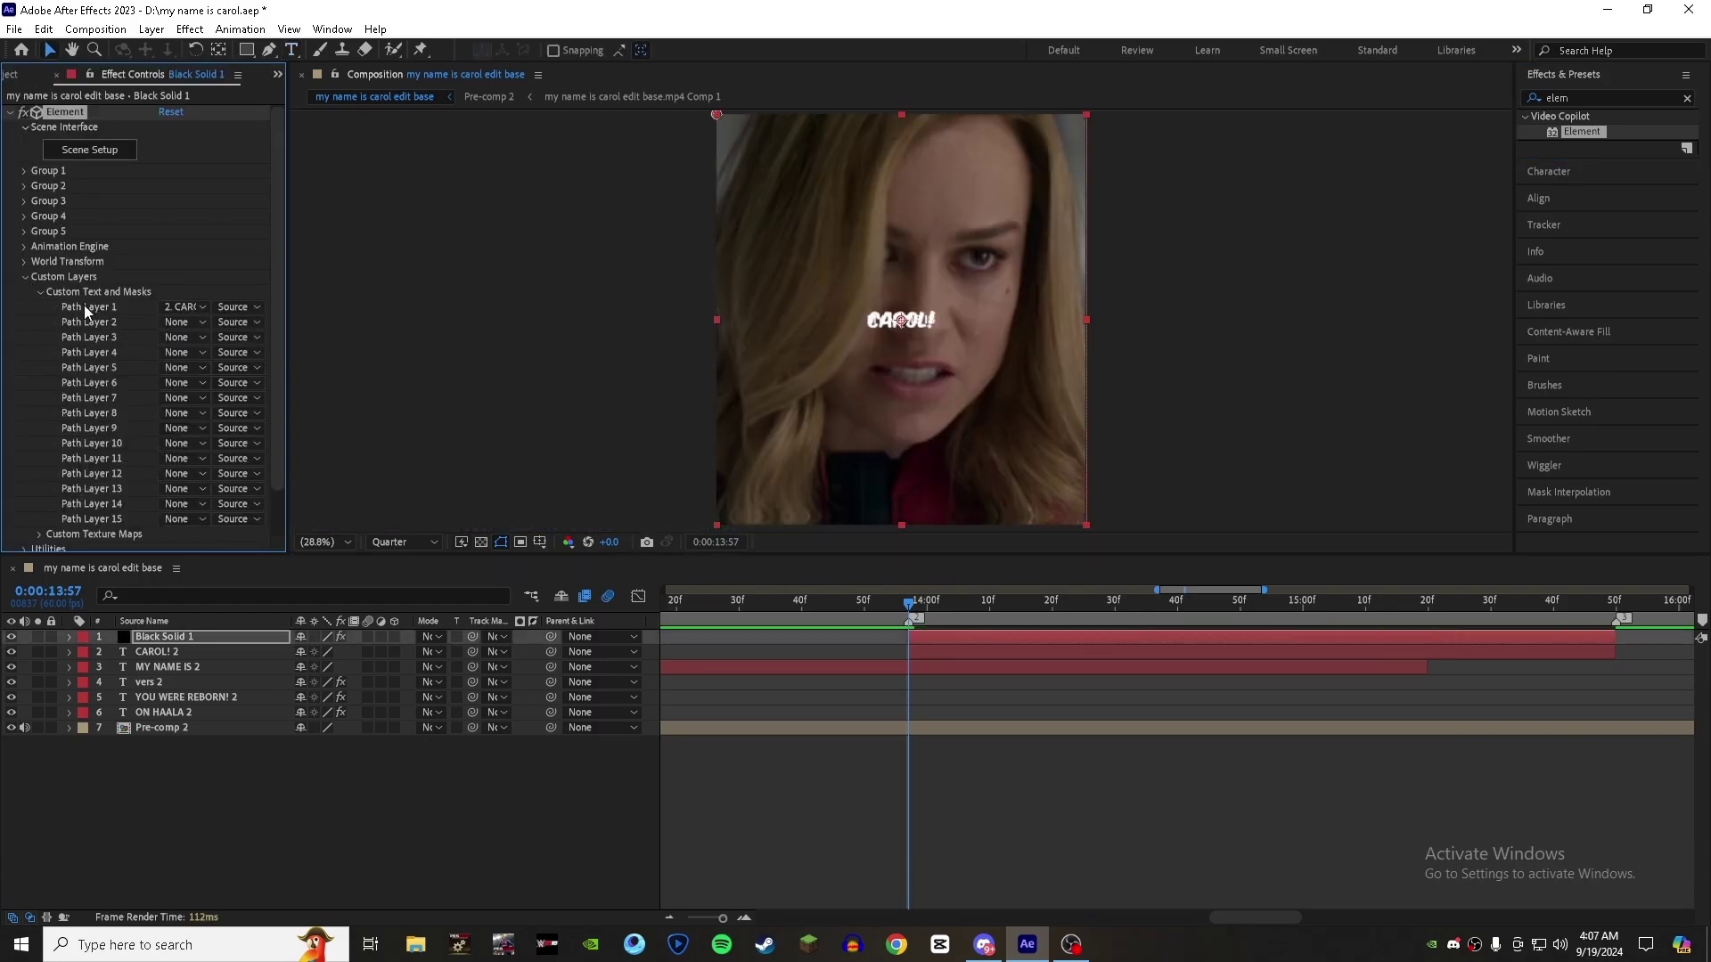
pyautogui.click(24, 277)
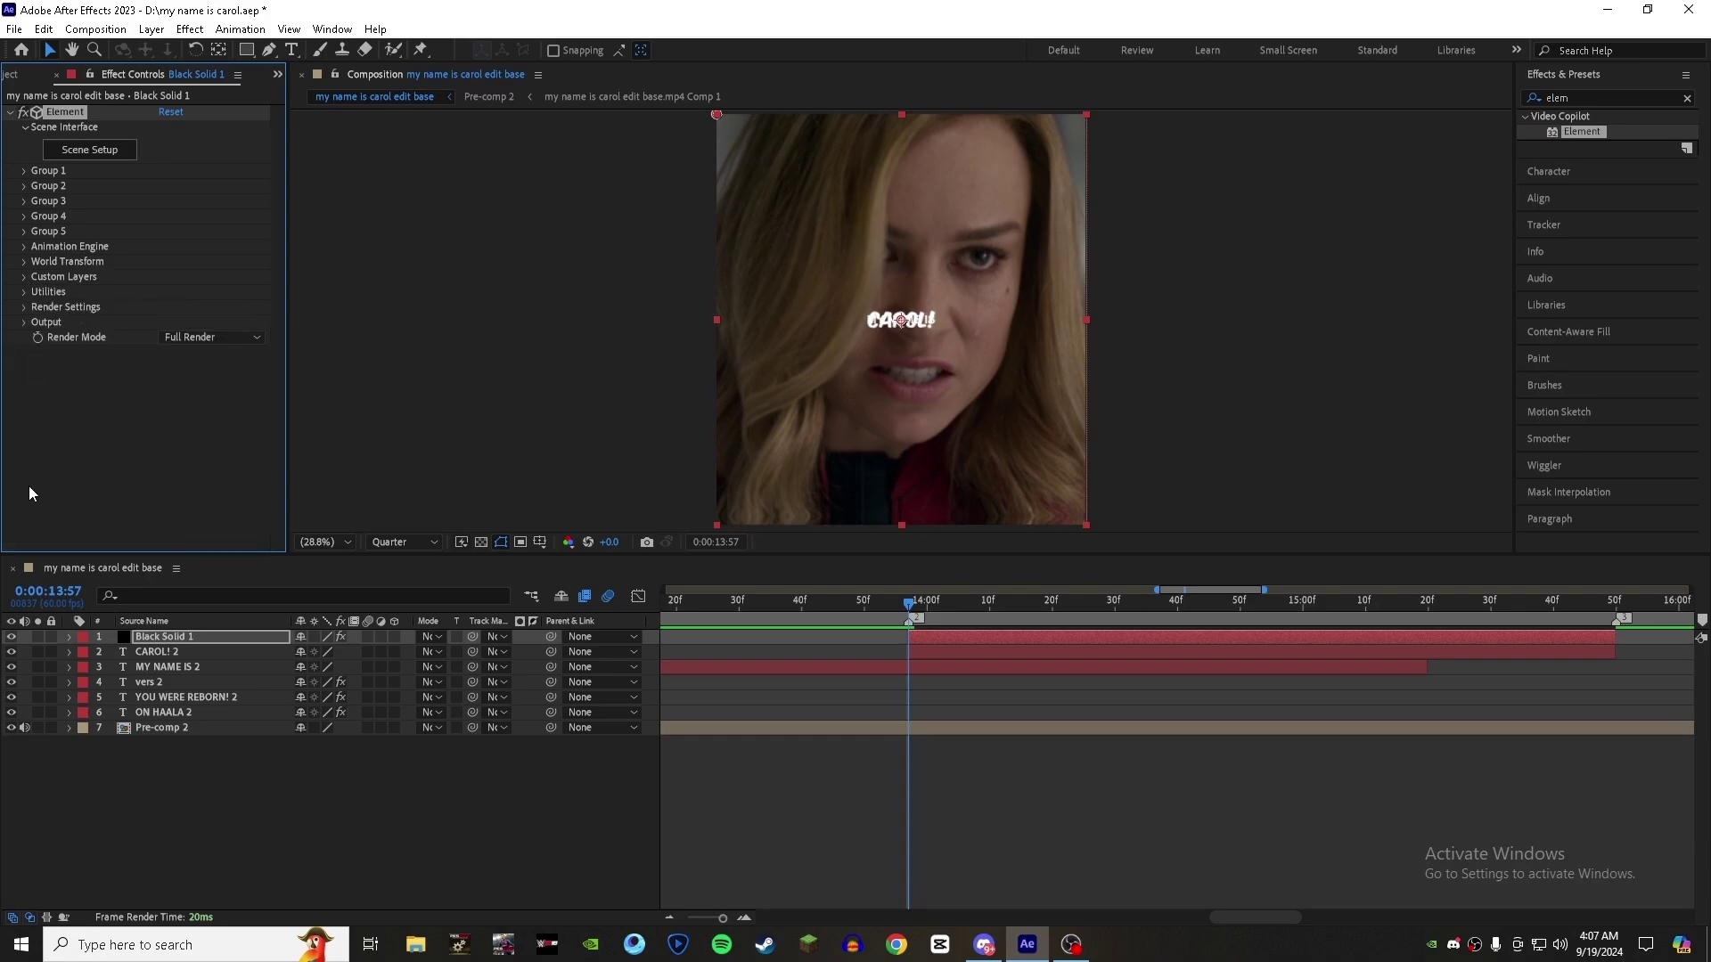
pyautogui.click(11, 651)
pyautogui.click(89, 150)
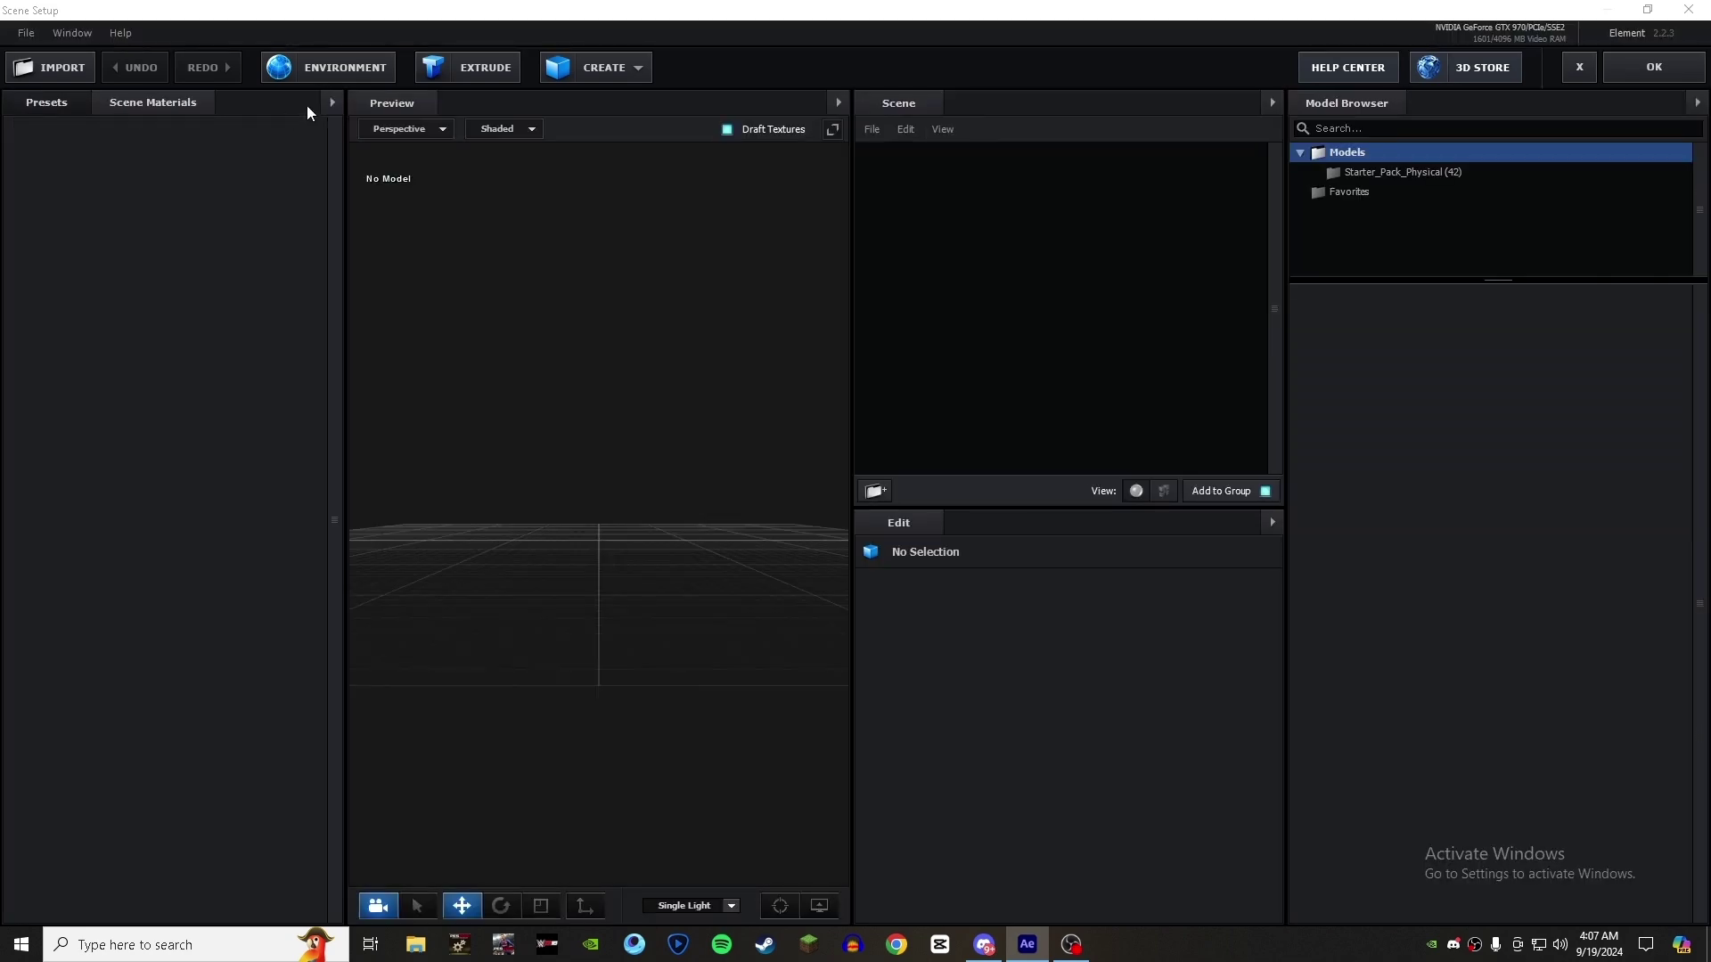
# - Extrude CAROL! with the NEW PRESET bevel and select its Photo Holder material
pyautogui.click(54, 103)
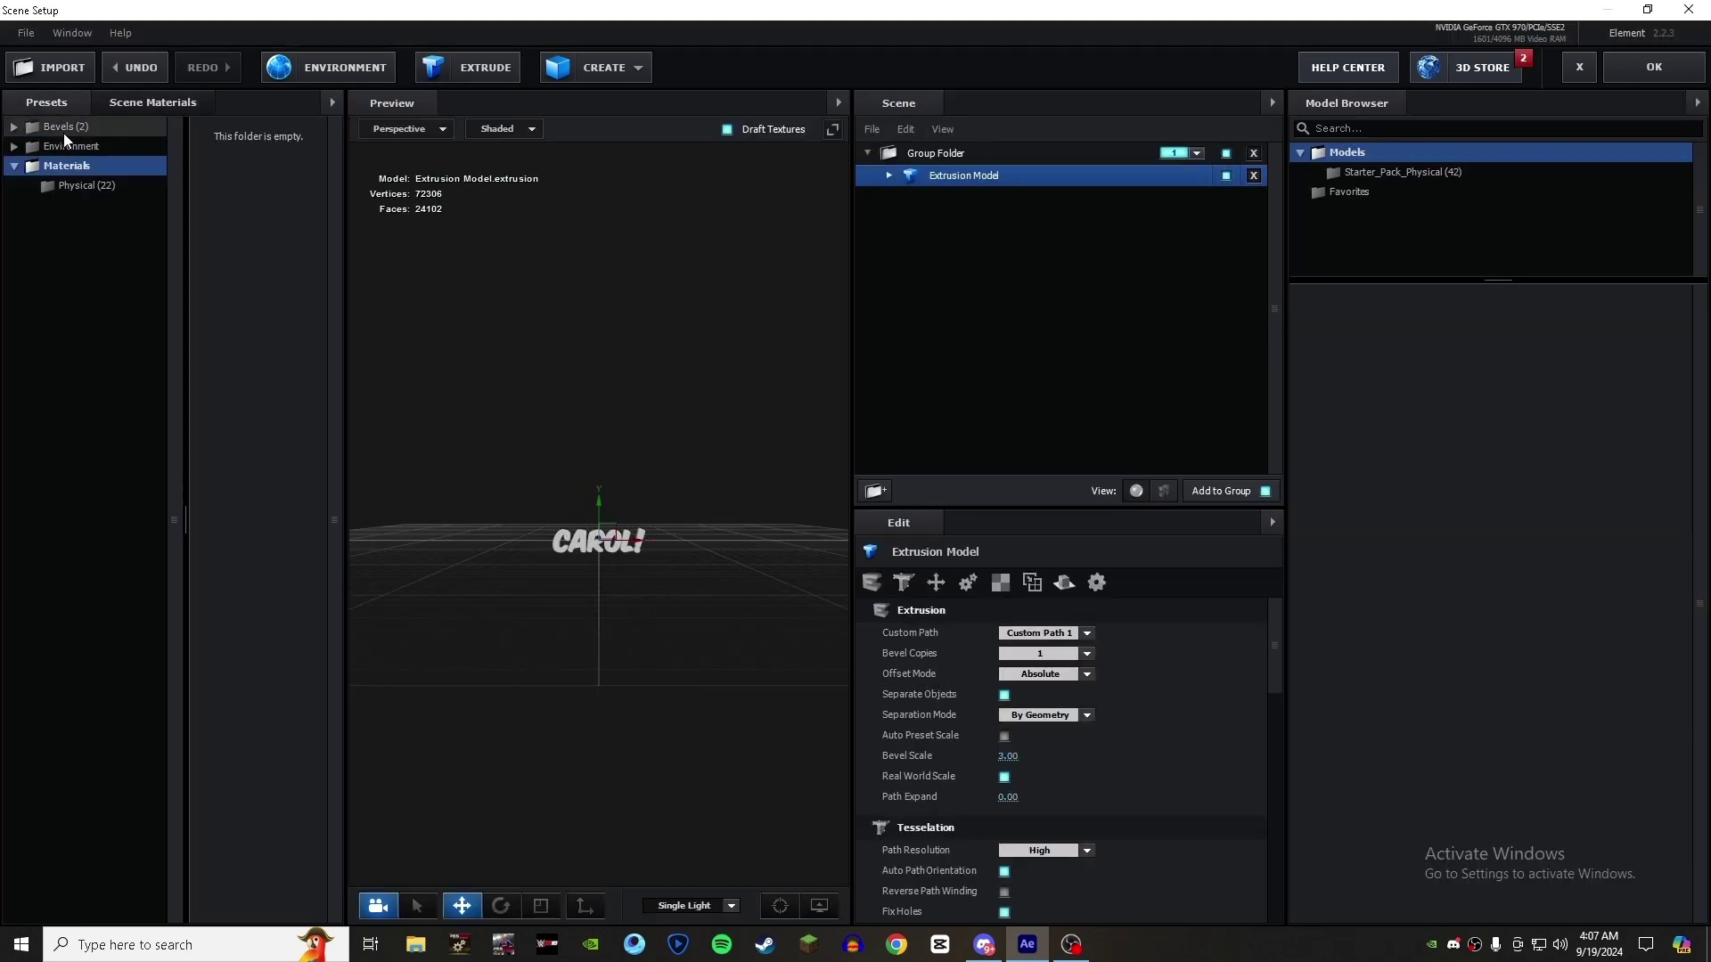
pyautogui.doubleClick(276, 260)
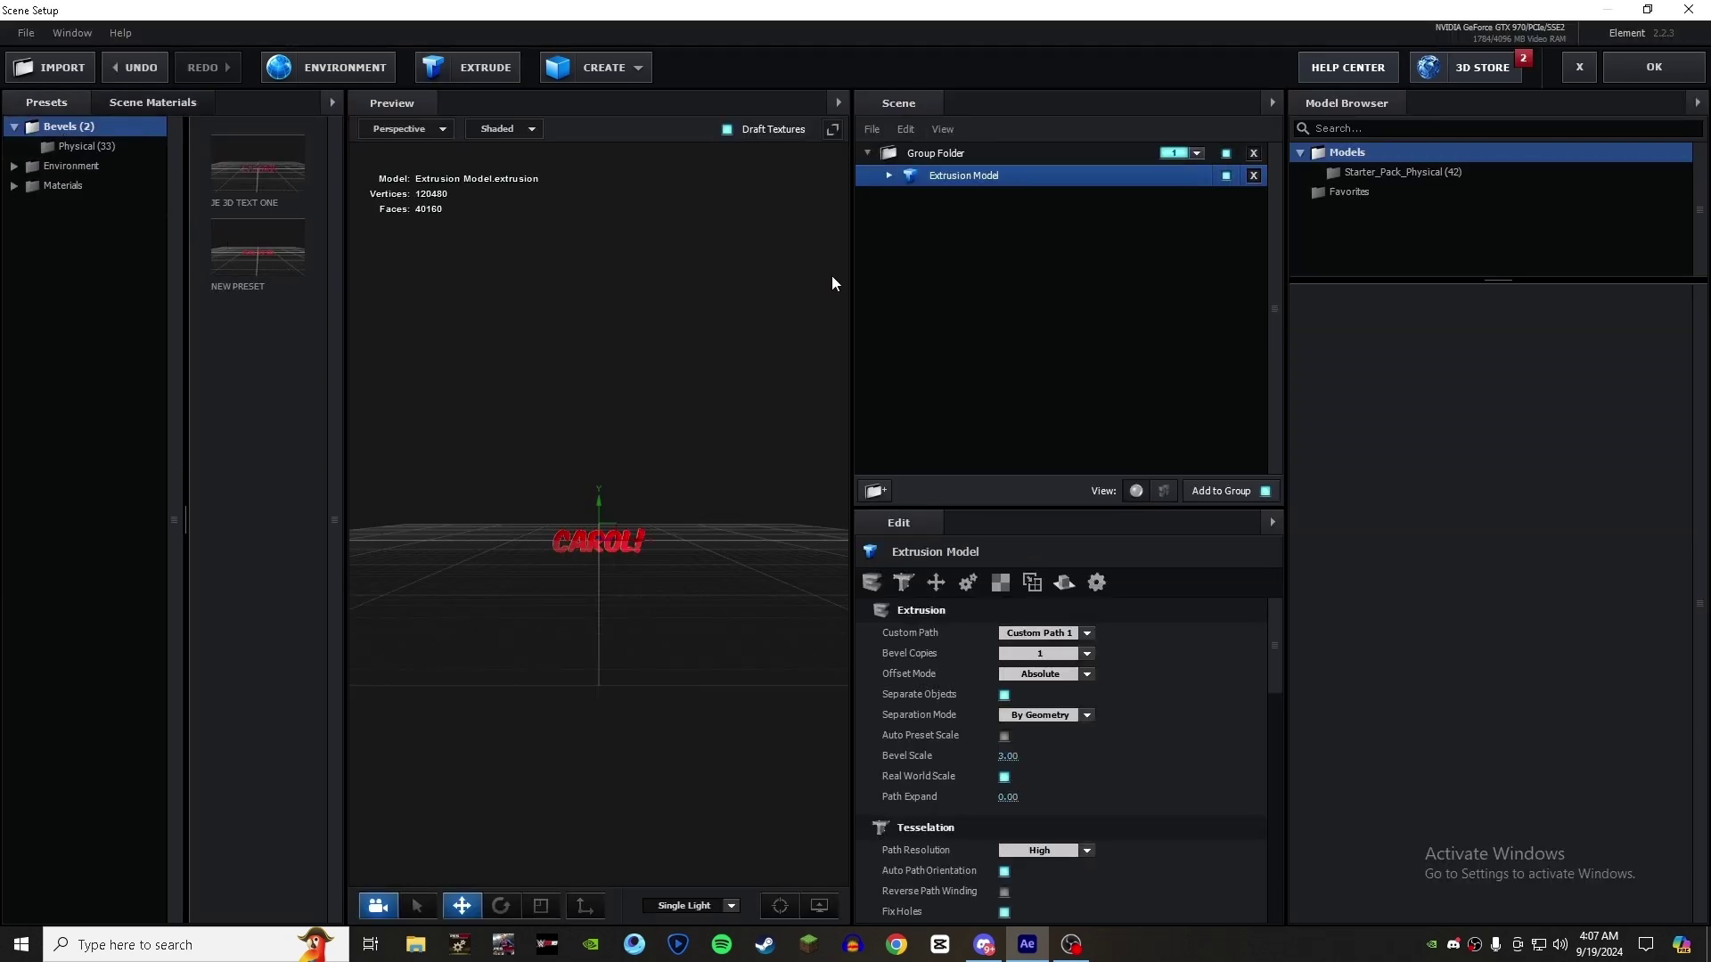
pyautogui.click(888, 176)
pyautogui.click(980, 197)
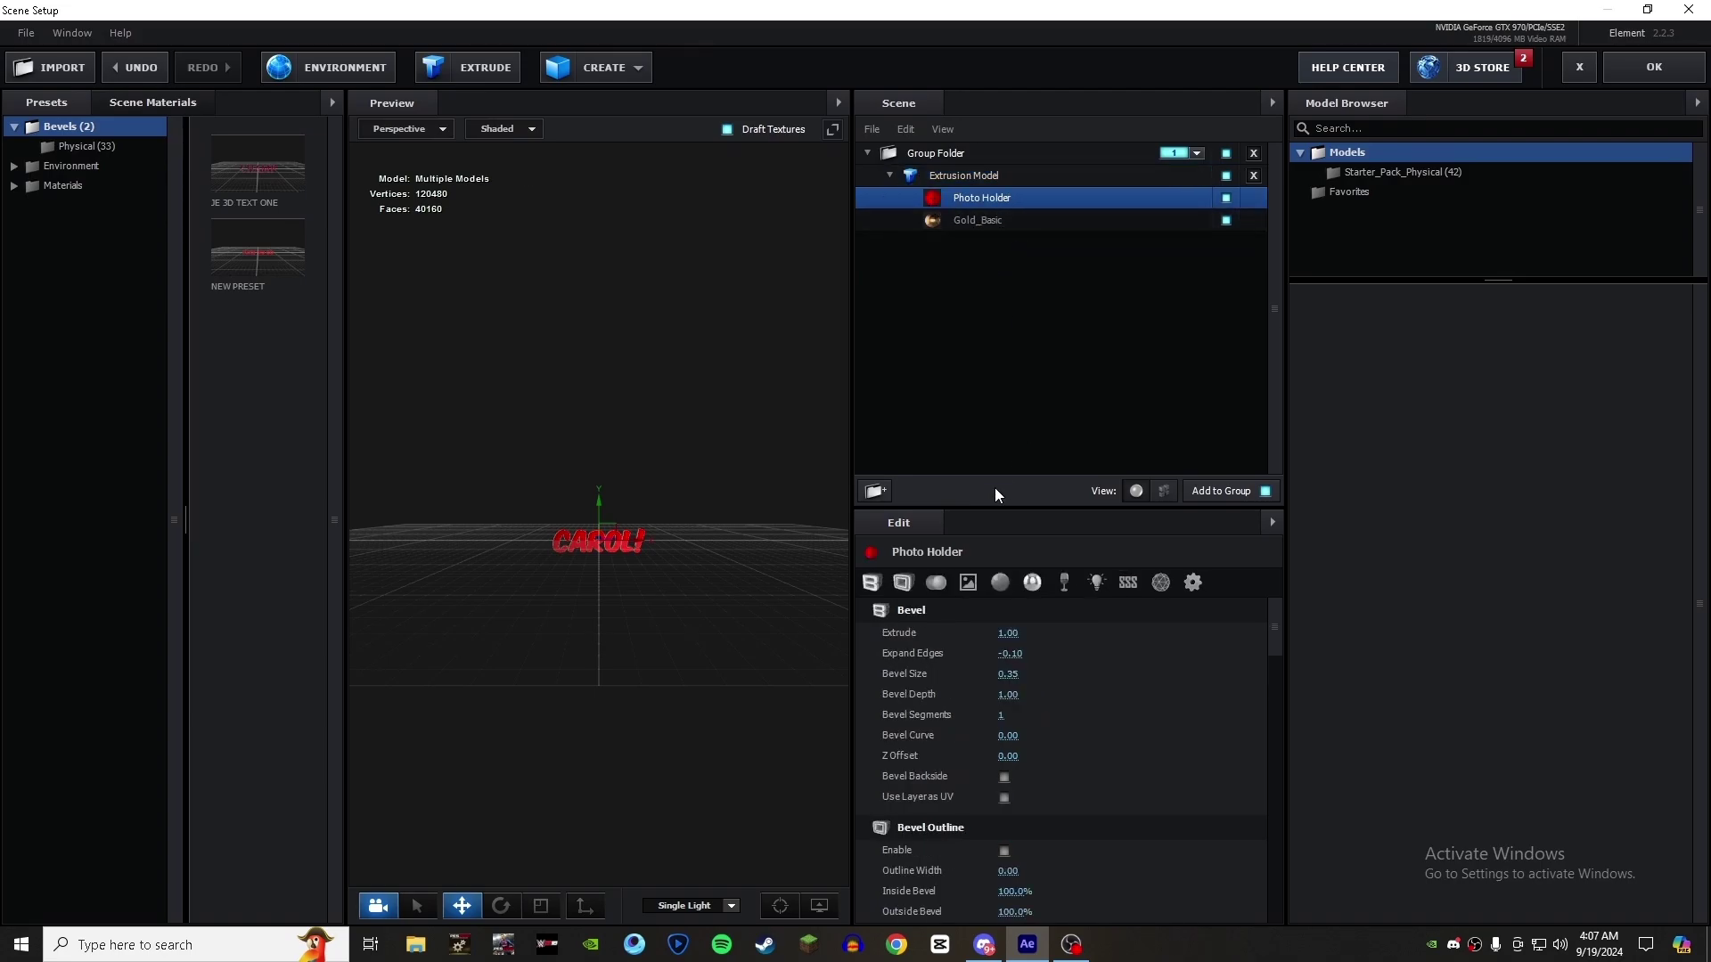
# - Set the Photo Holder material's diffuse colour to orange-red FF4D00
pyautogui.click(934, 585)
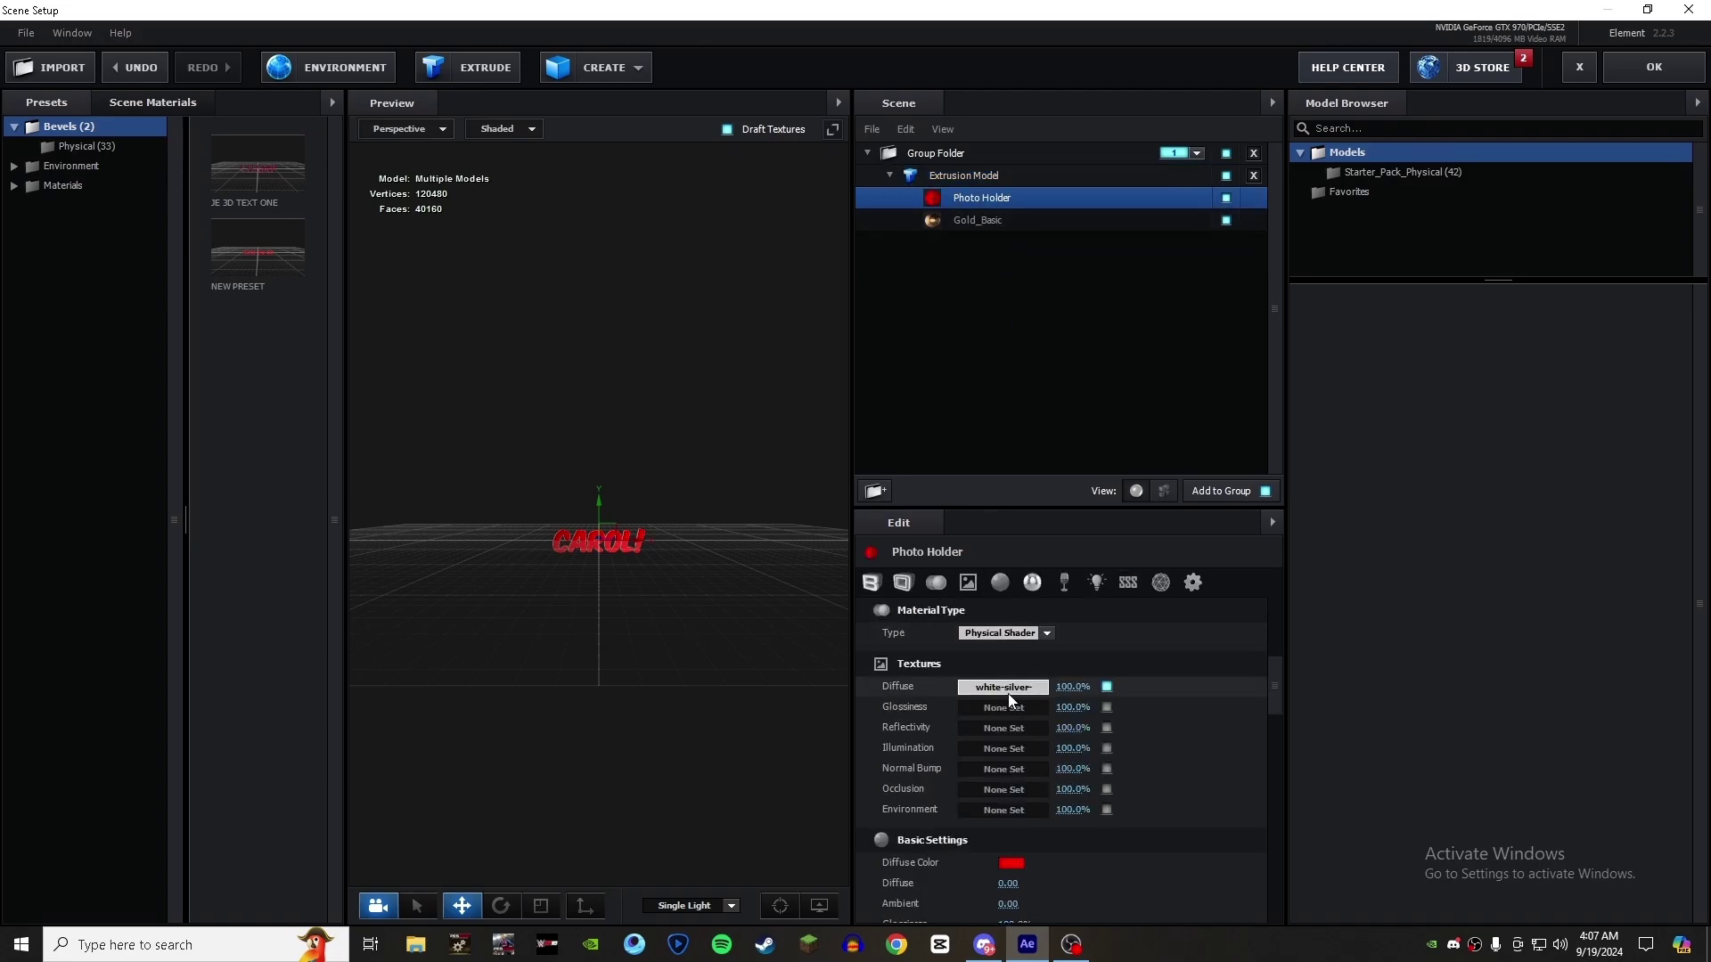
pyautogui.scroll(-3, 1025, 677)
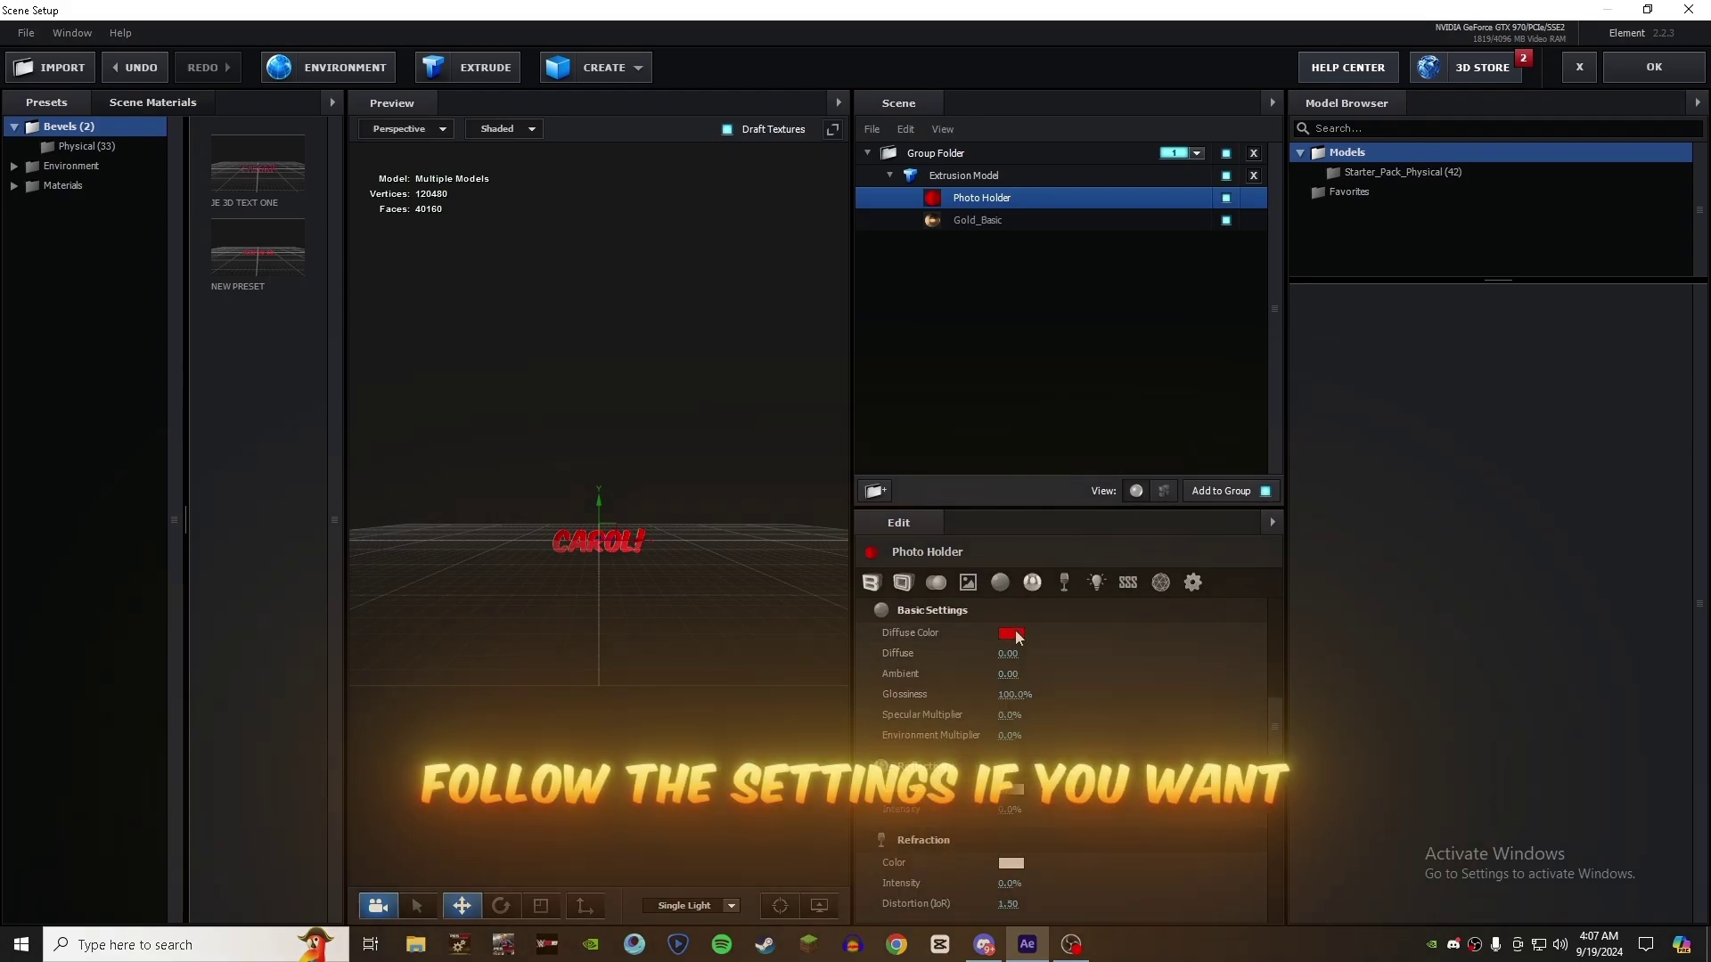
pyautogui.click(1017, 633)
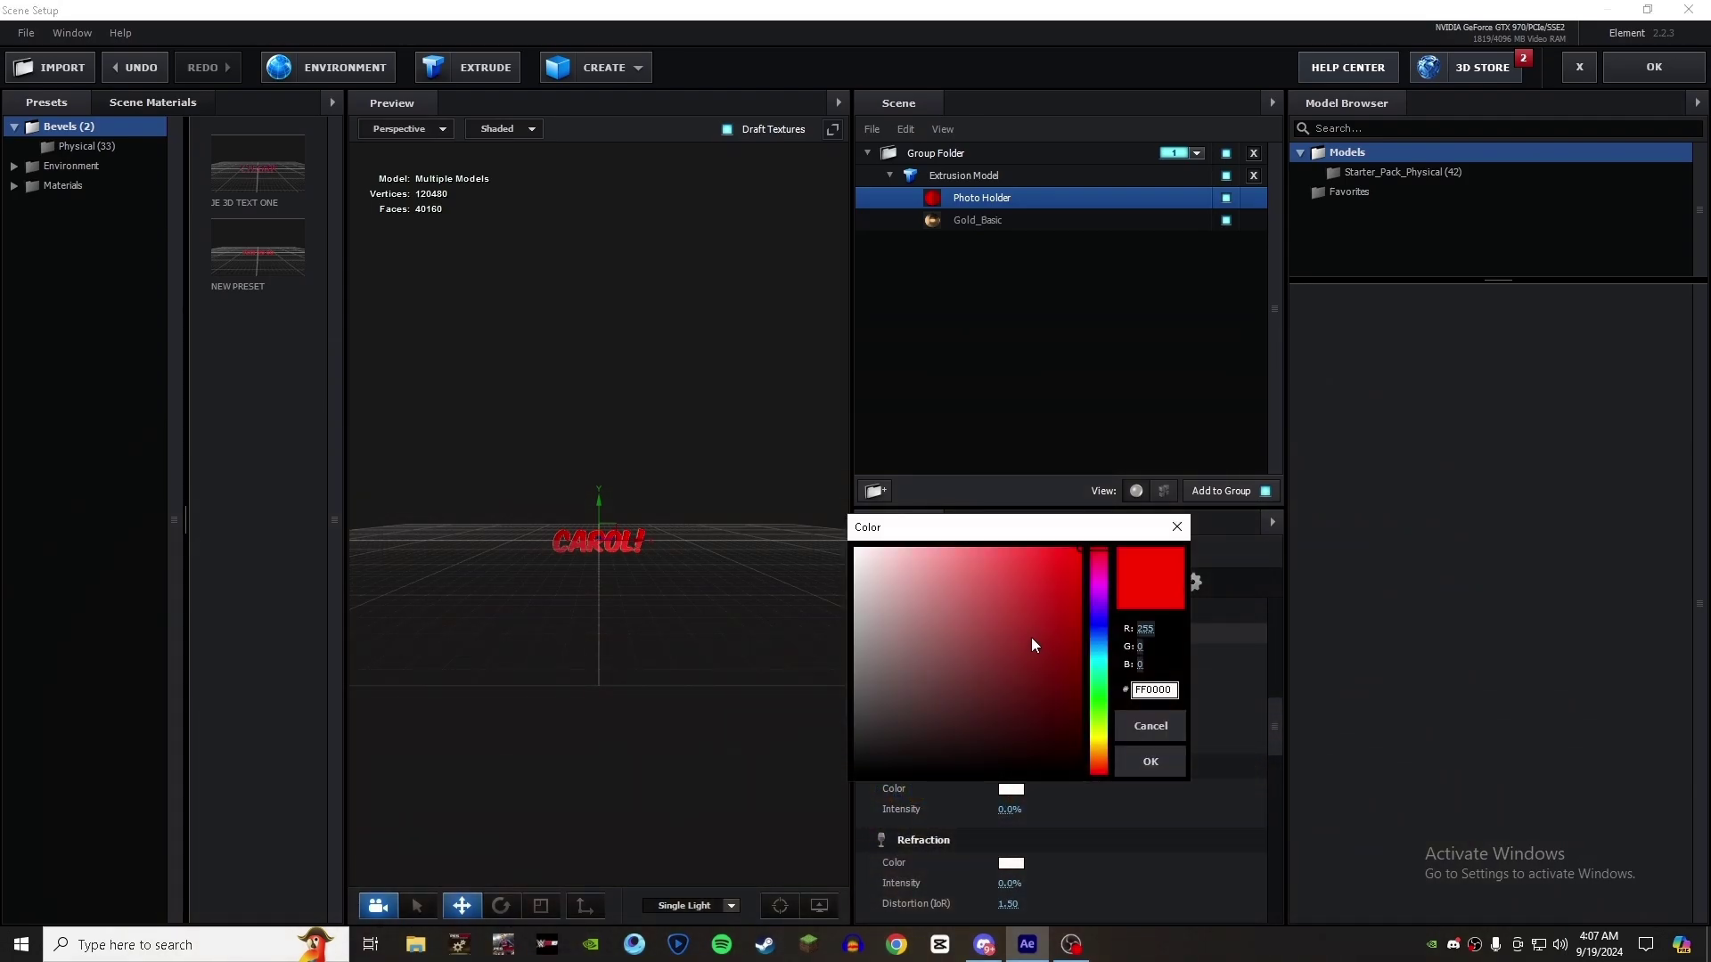
pyautogui.click(1099, 764)
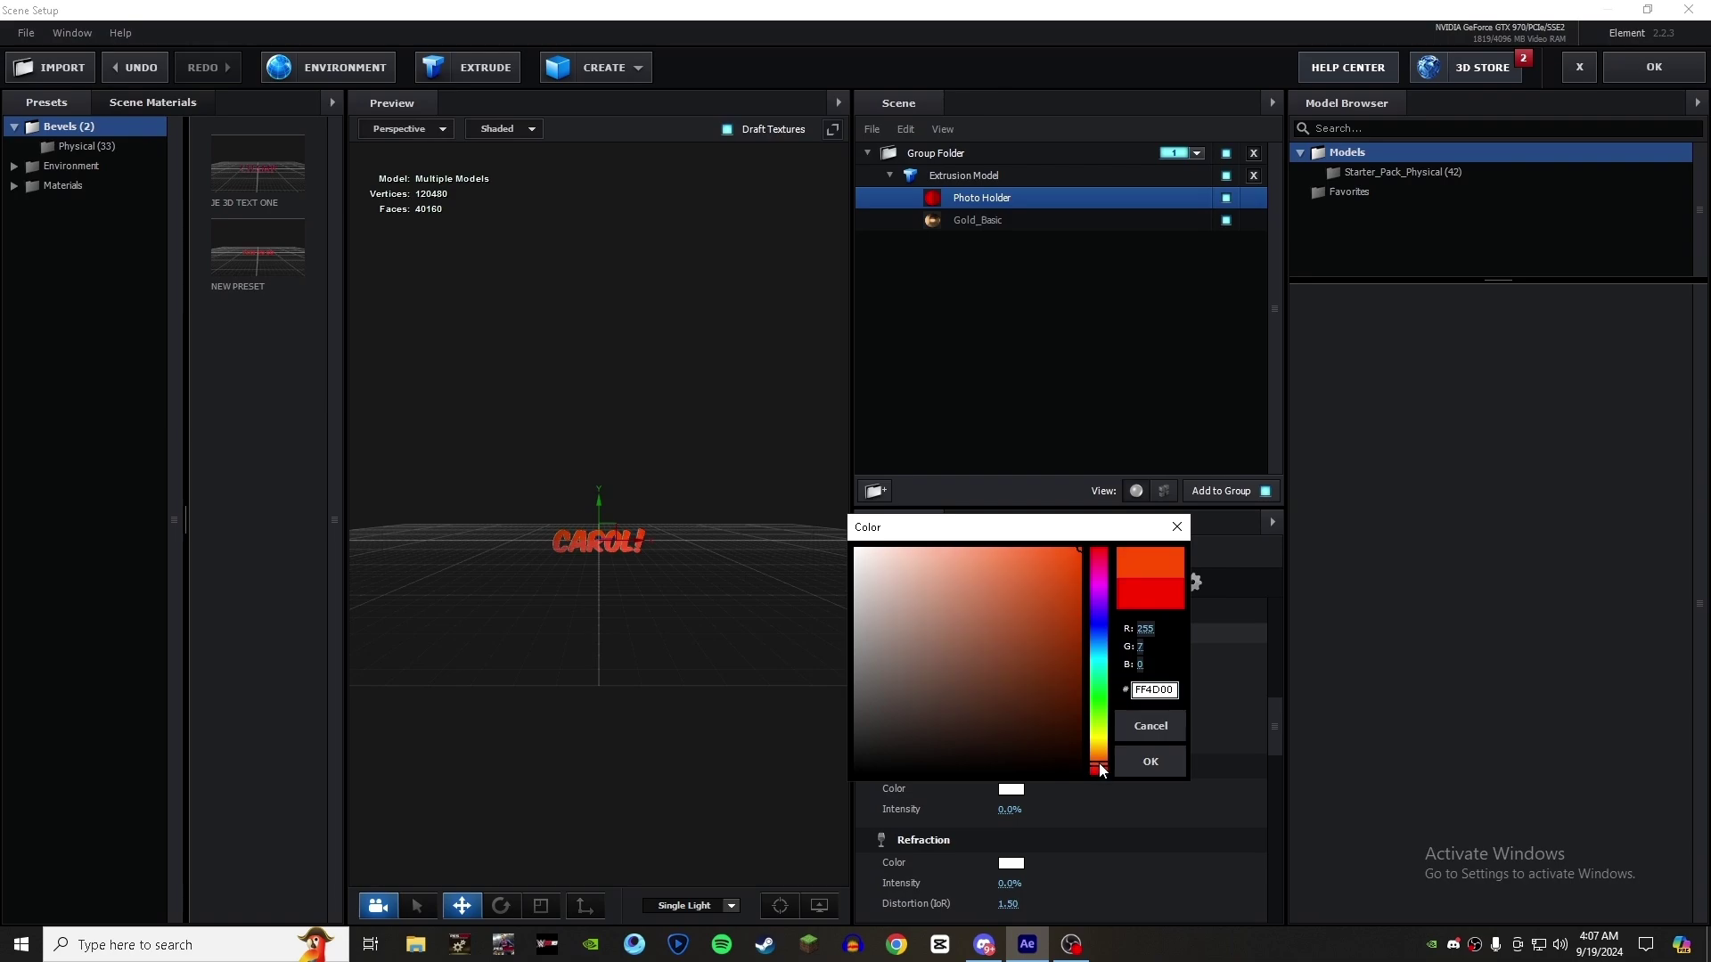
pyautogui.click(1147, 762)
# - Set the Gold_Basic material's reflectivity colour to pure red FF0000
pyautogui.click(988, 221)
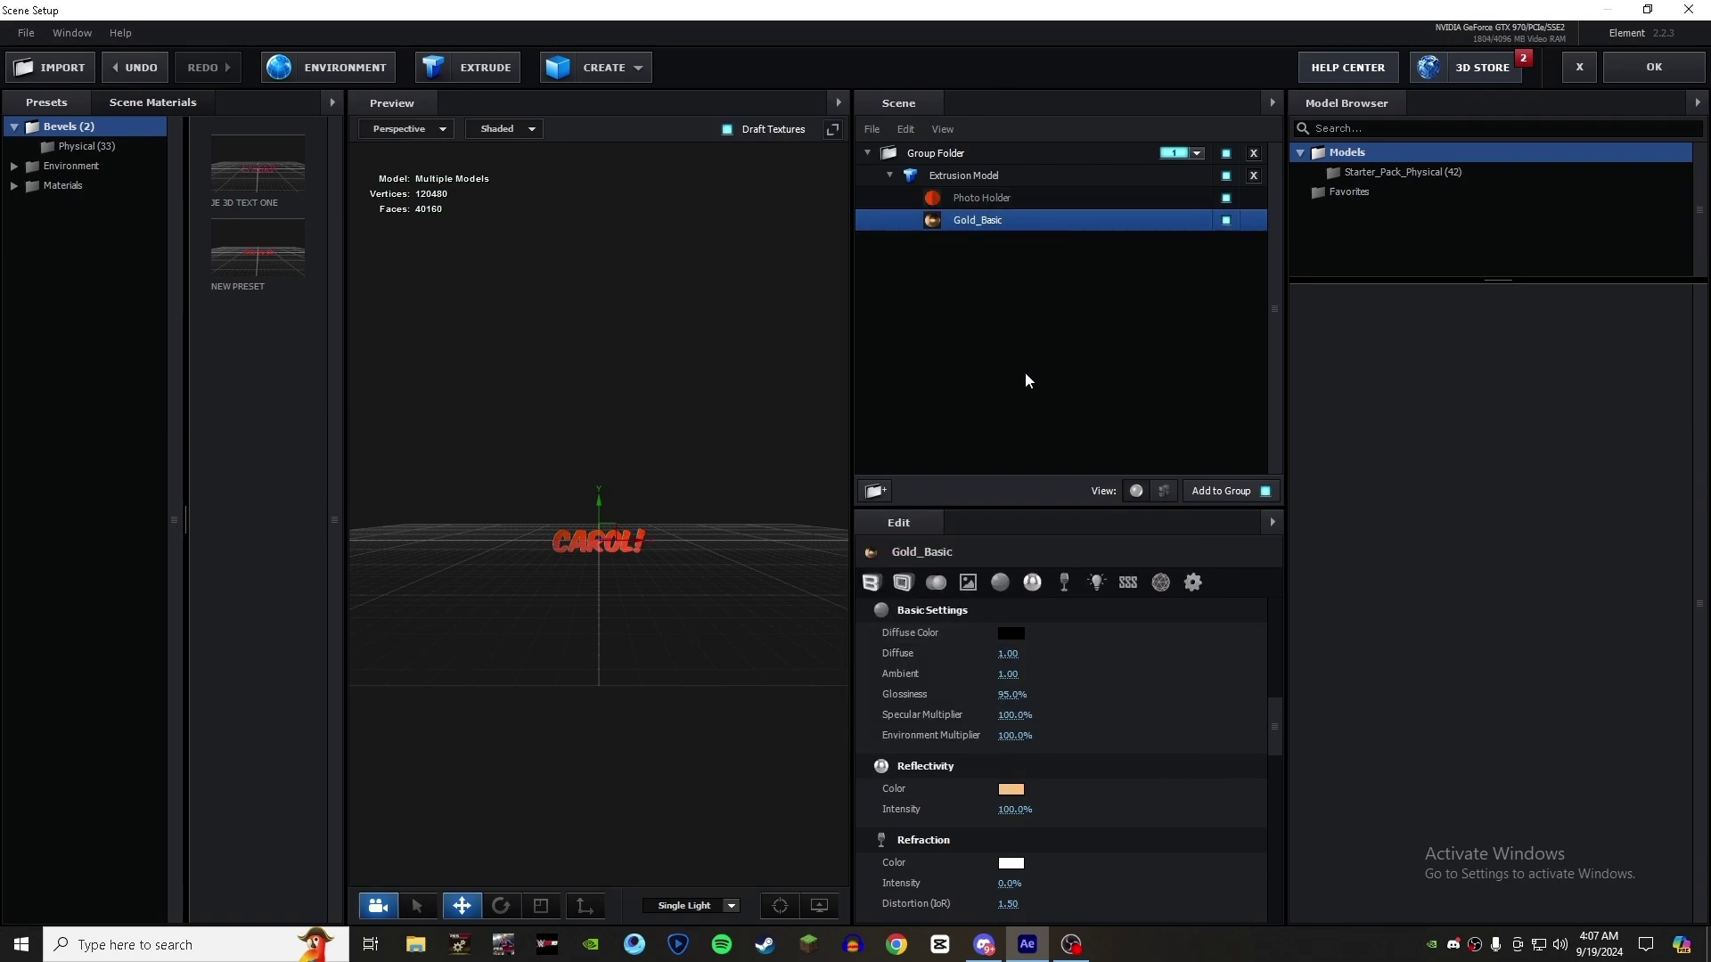
pyautogui.click(1011, 789)
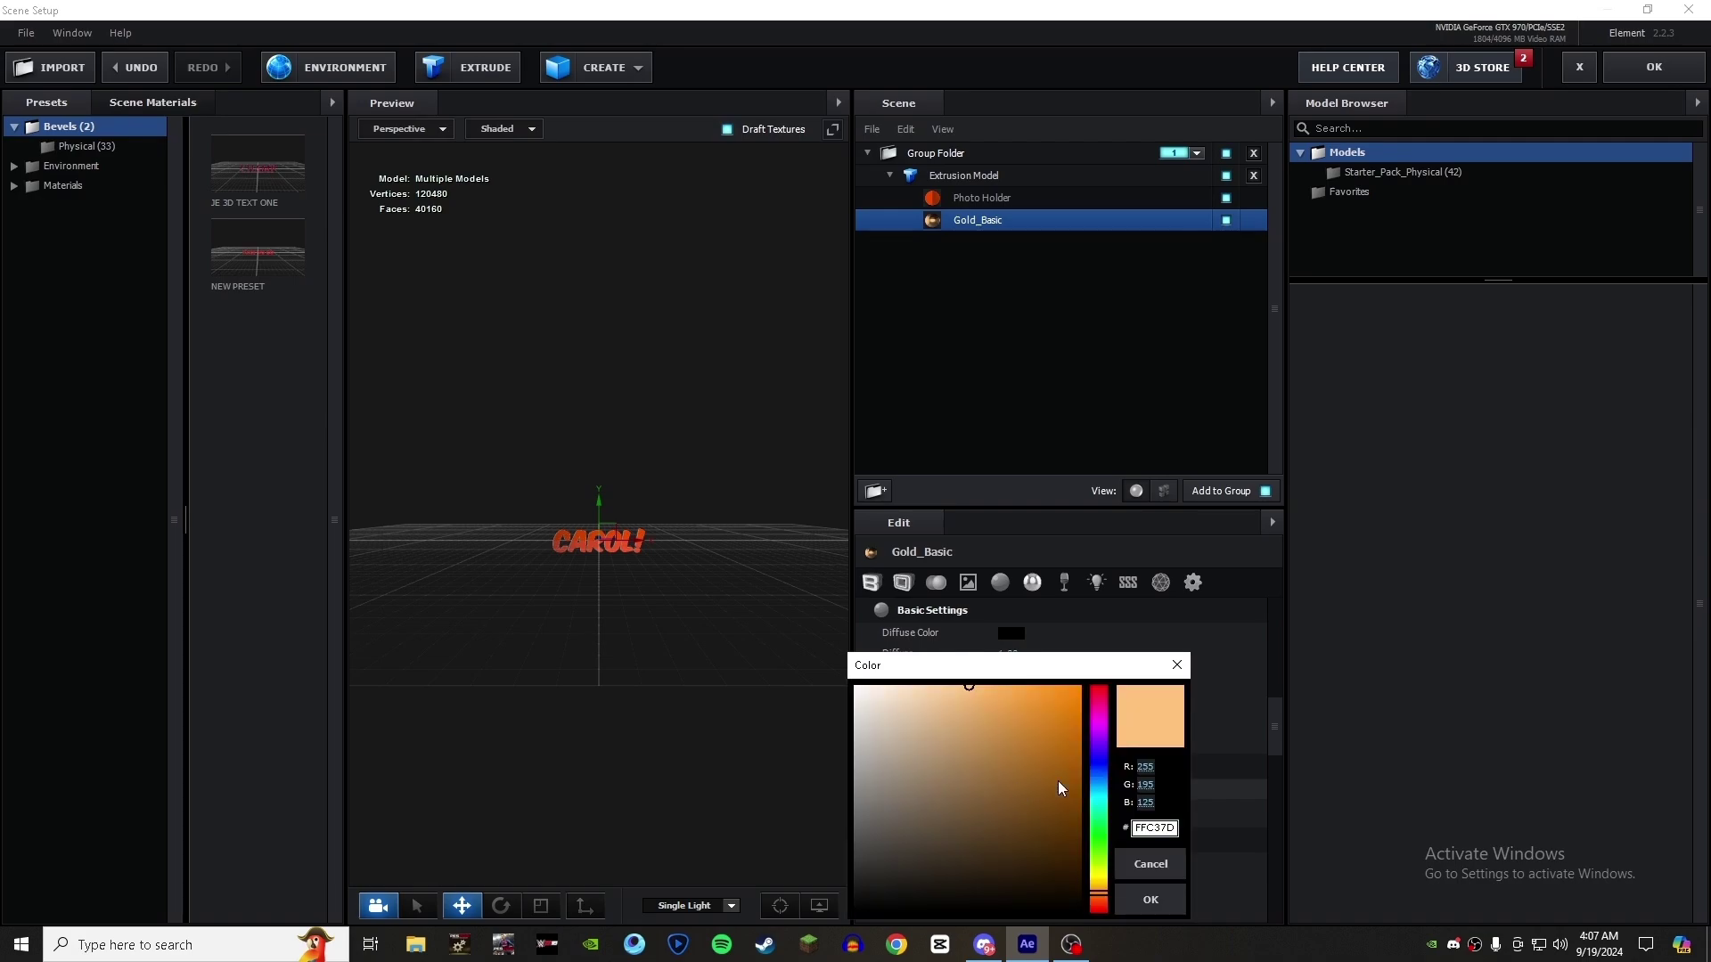
pyautogui.moveTo(1109, 896); pyautogui.dragTo(1107, 906)
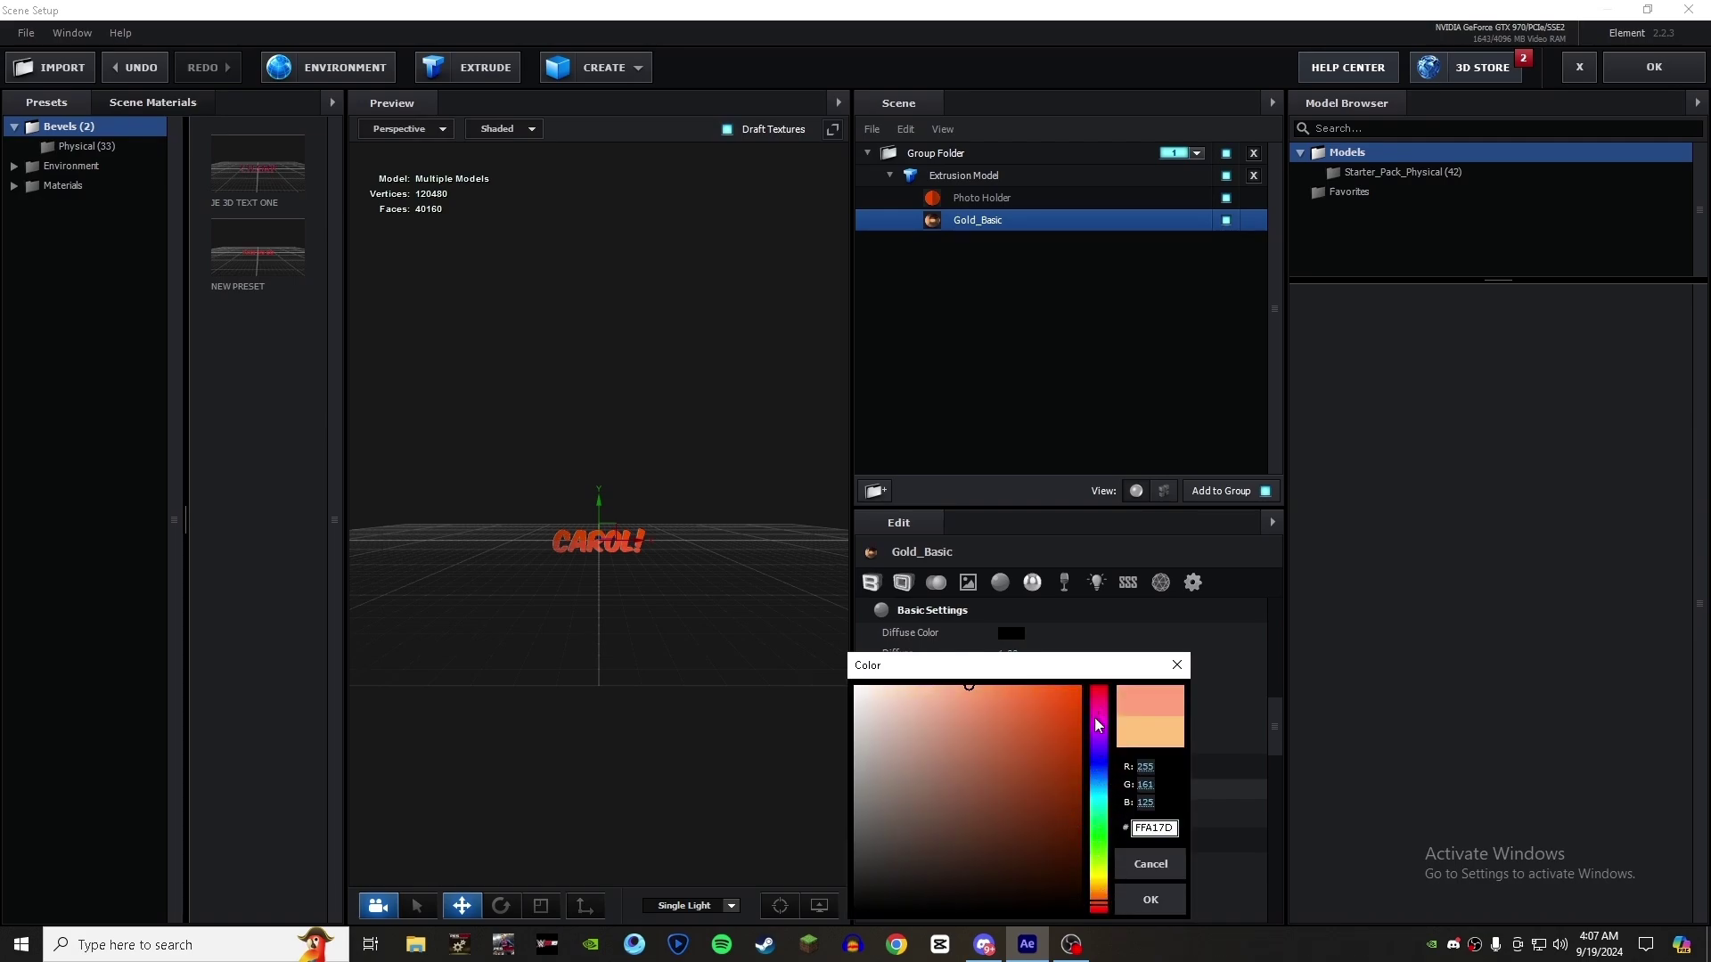
pyautogui.moveTo(1082, 661); pyautogui.dragTo(1080, 648)
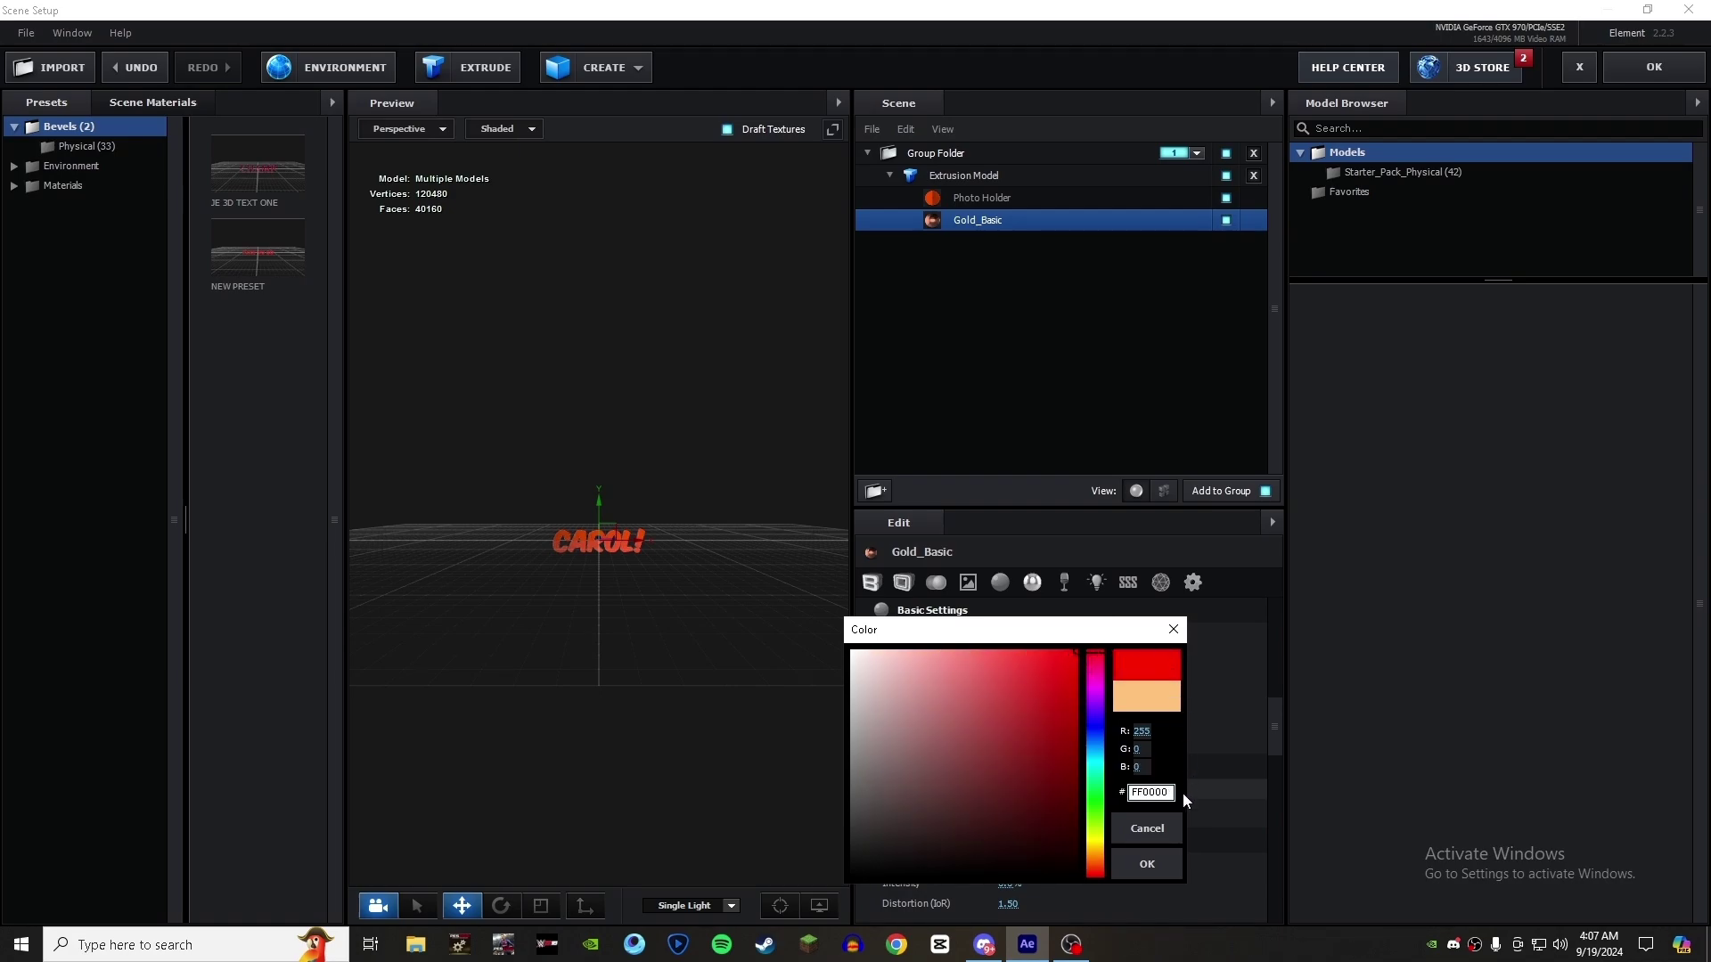
pyautogui.click(1160, 859)
pyautogui.moveTo(607, 570); pyautogui.dragTo(1178, 578)
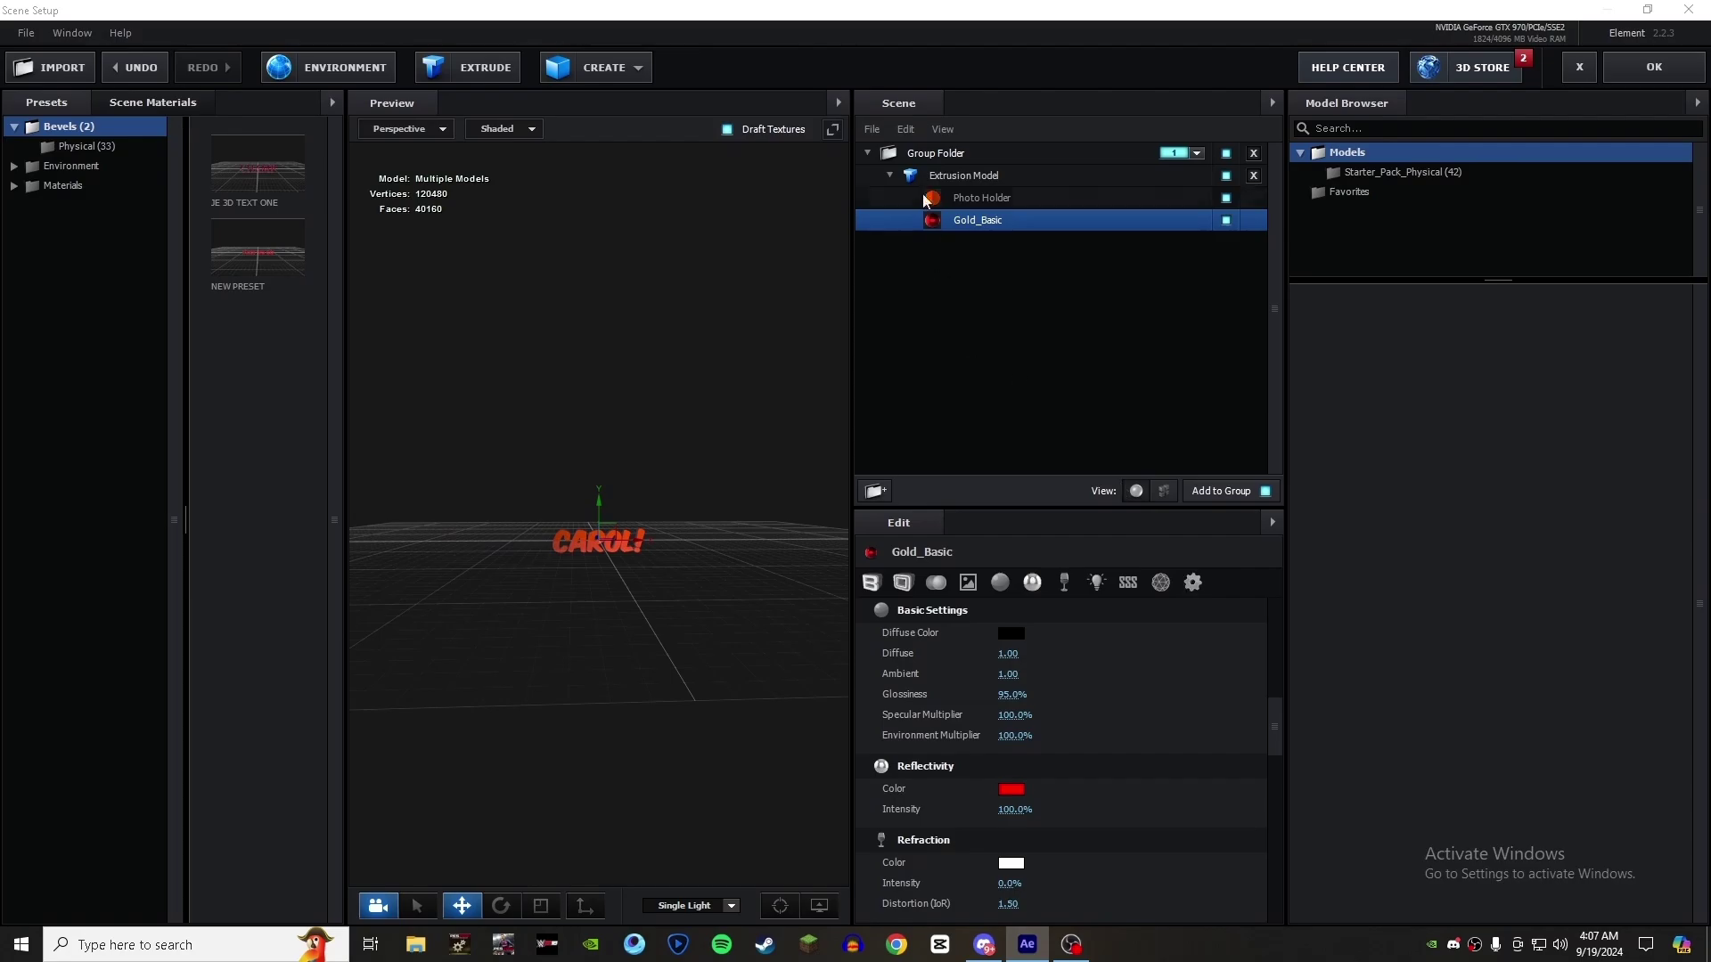
# - Switch the extrusion's environment map to Basic_2K_06.jpg and apply the scene
pyautogui.click(939, 171)
pyautogui.click(343, 72)
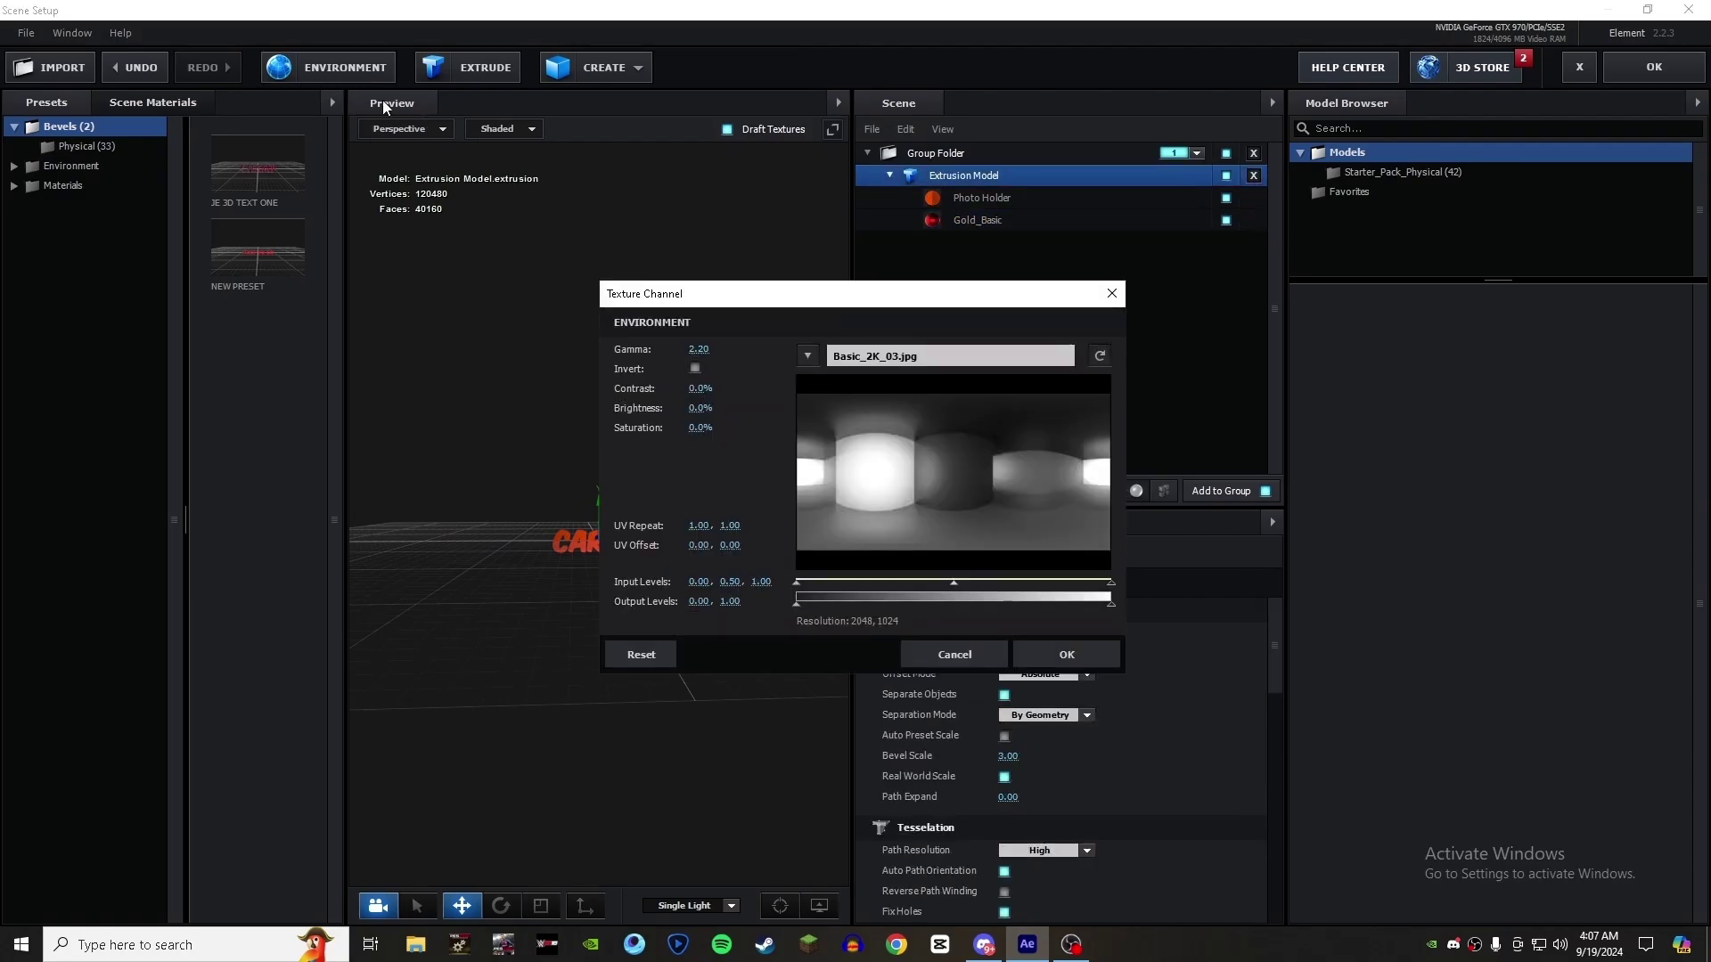
pyautogui.click(939, 360)
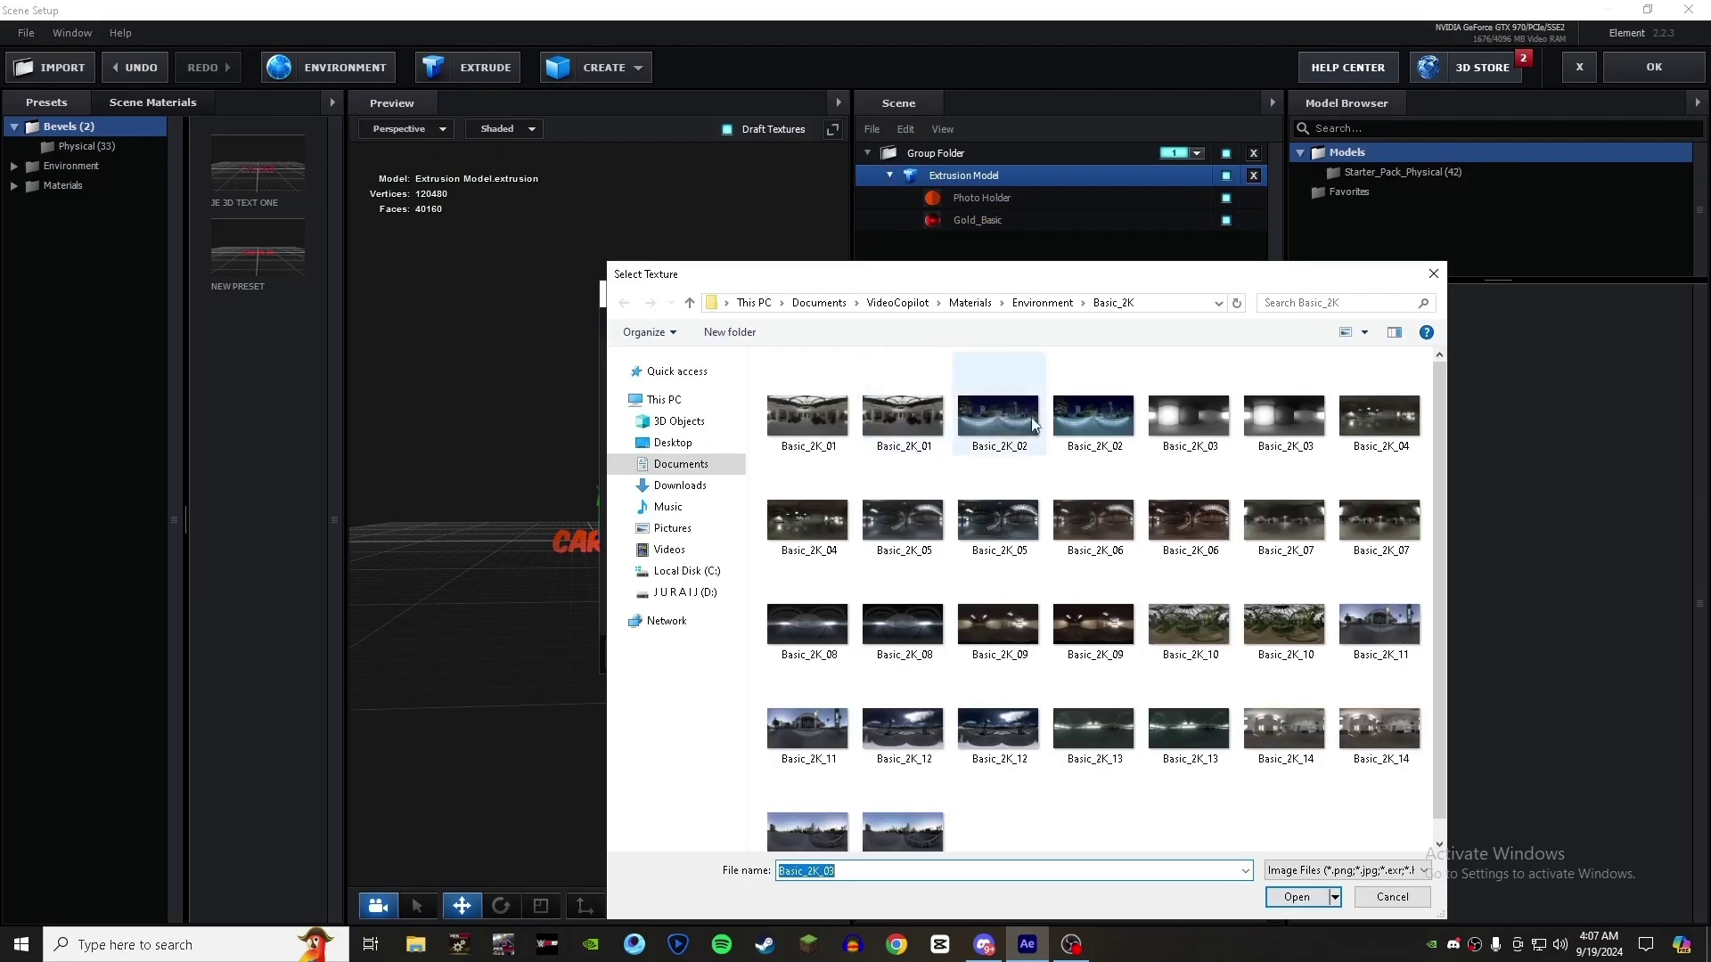
pyautogui.doubleClick(1189, 510)
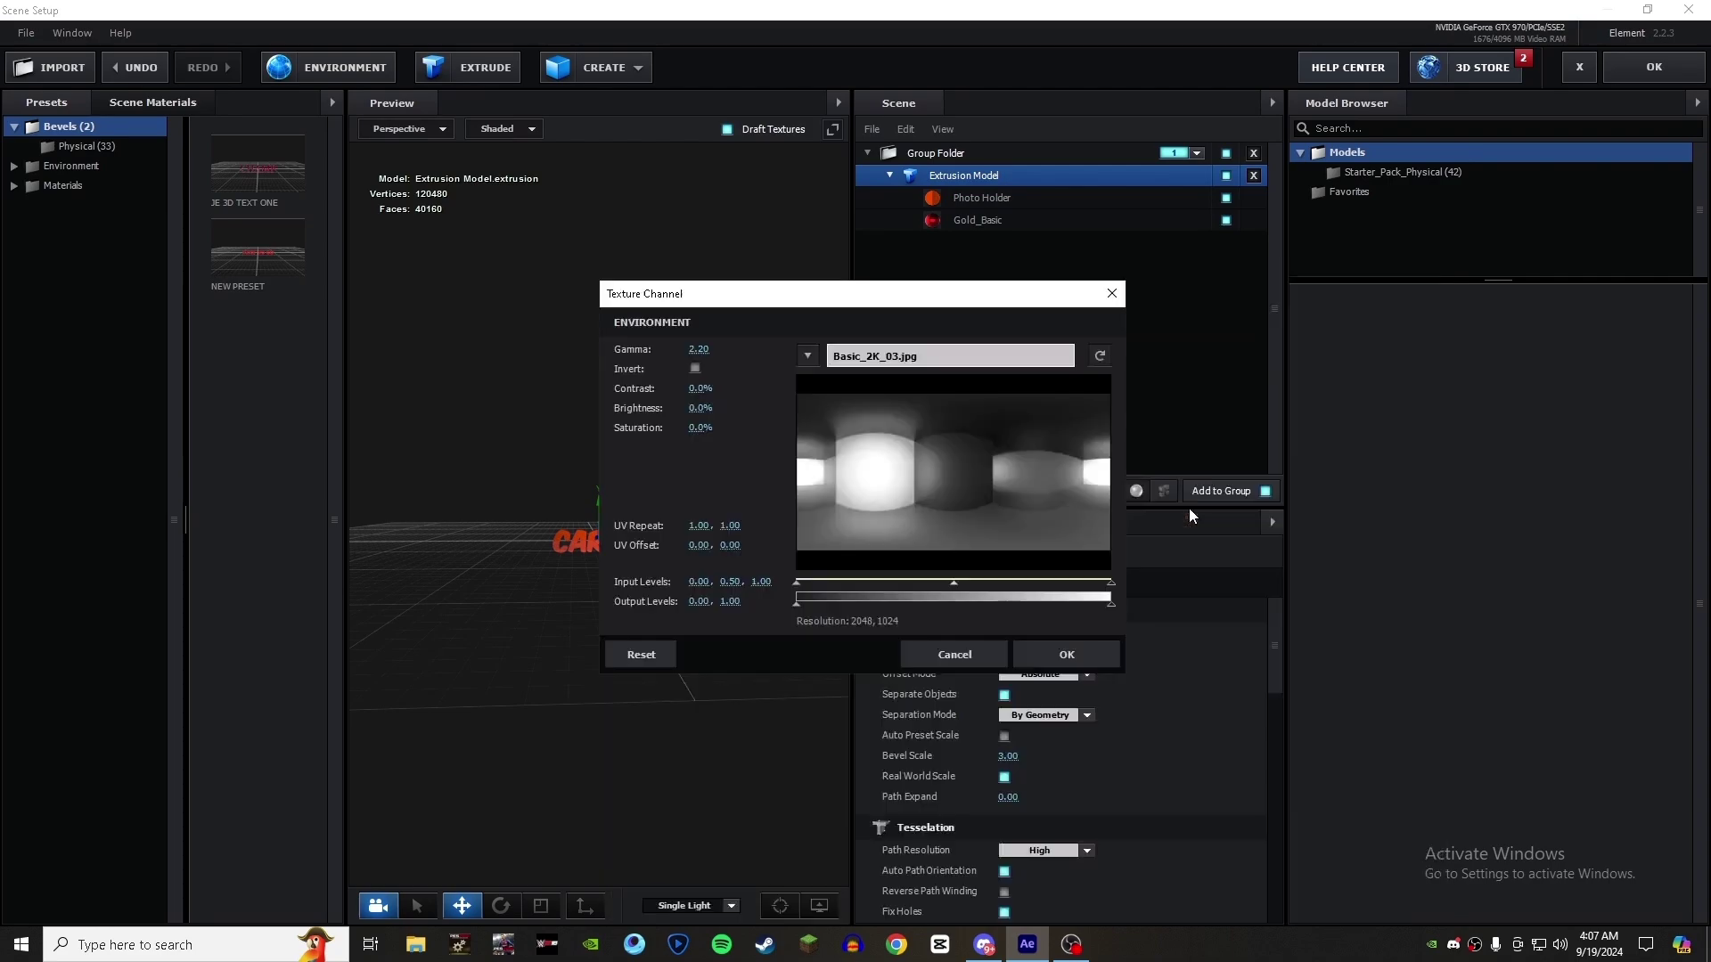
pyautogui.click(1066, 653)
pyautogui.moveTo(743, 610); pyautogui.dragTo(1273, 608)
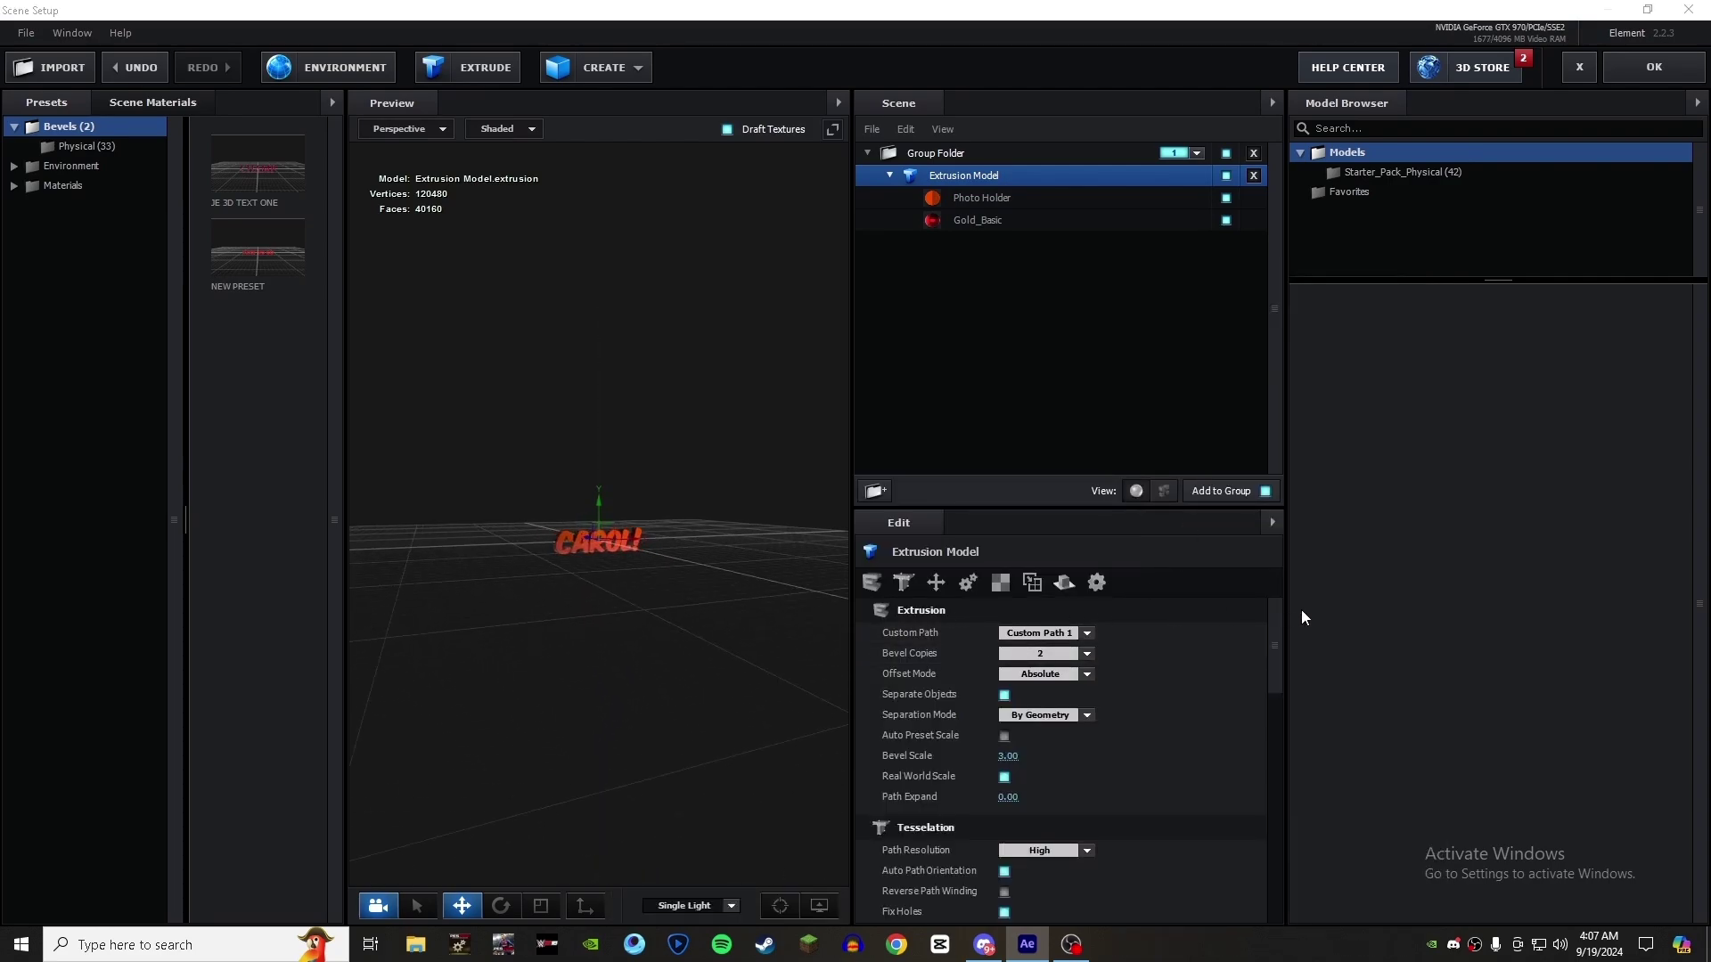
pyautogui.click(1654, 63)
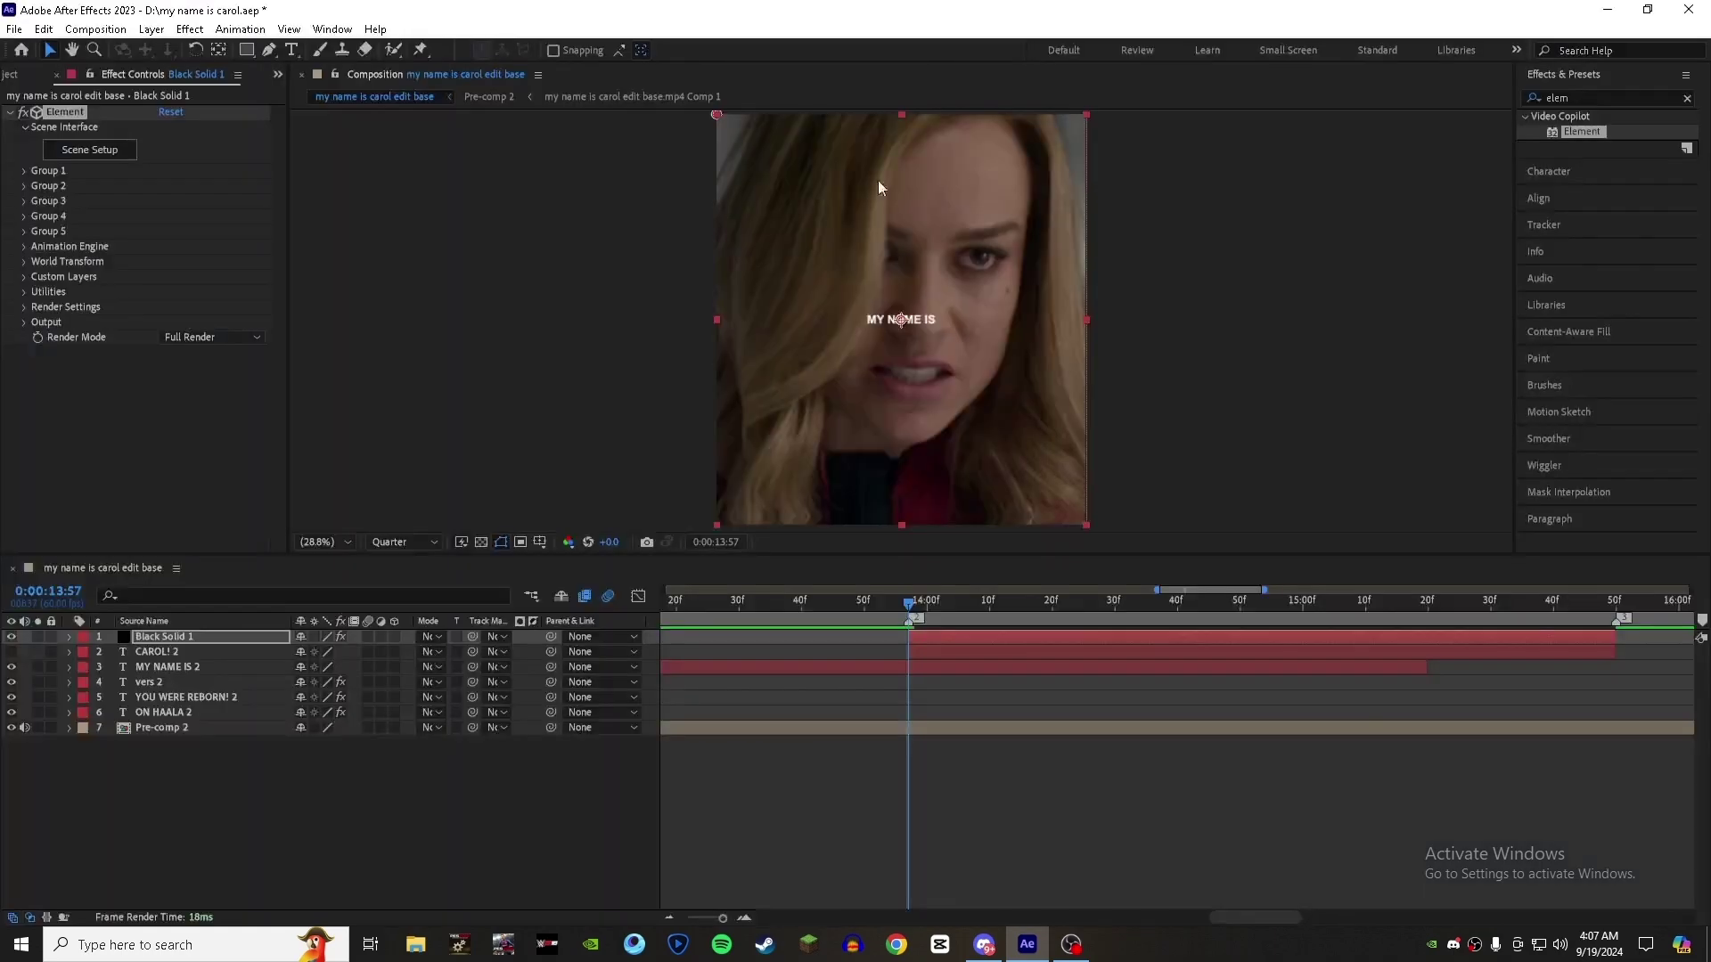
# - Keyframe Group 1's Particle Size and expand the Multi-Object settings
pyautogui.click(23, 170)
pyautogui.click(39, 216)
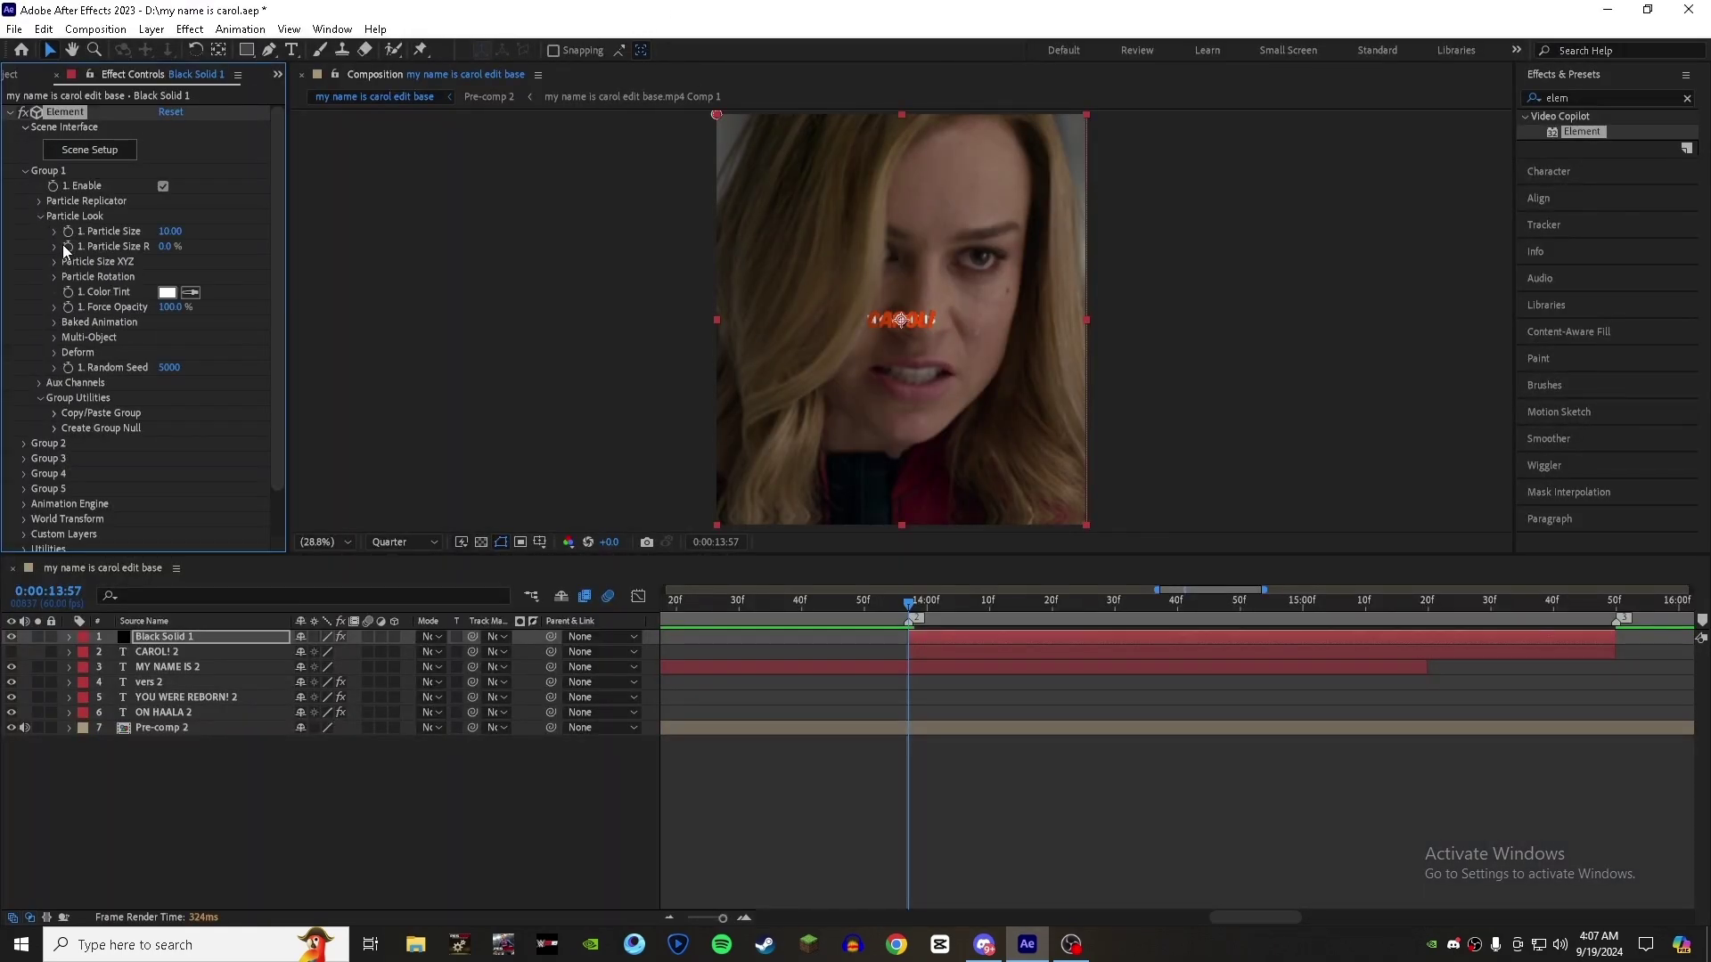
pyautogui.click(69, 231)
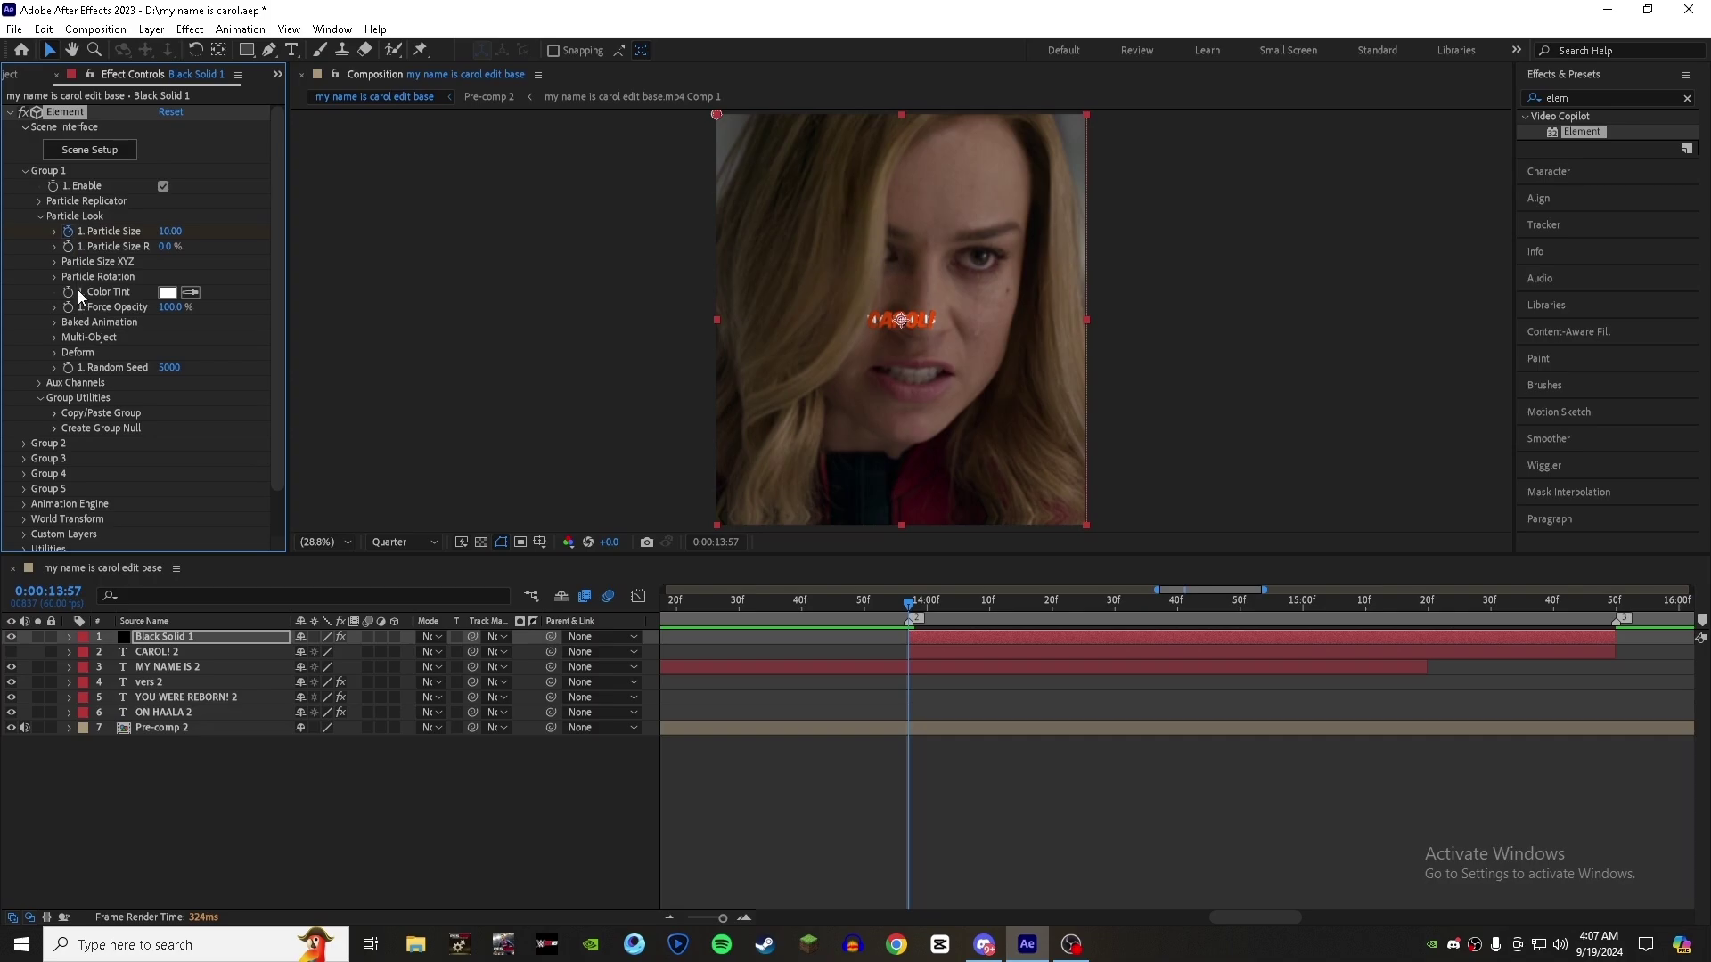
pyautogui.click(55, 337)
pyautogui.scroll(-3, 180, 354)
pyautogui.press('u')
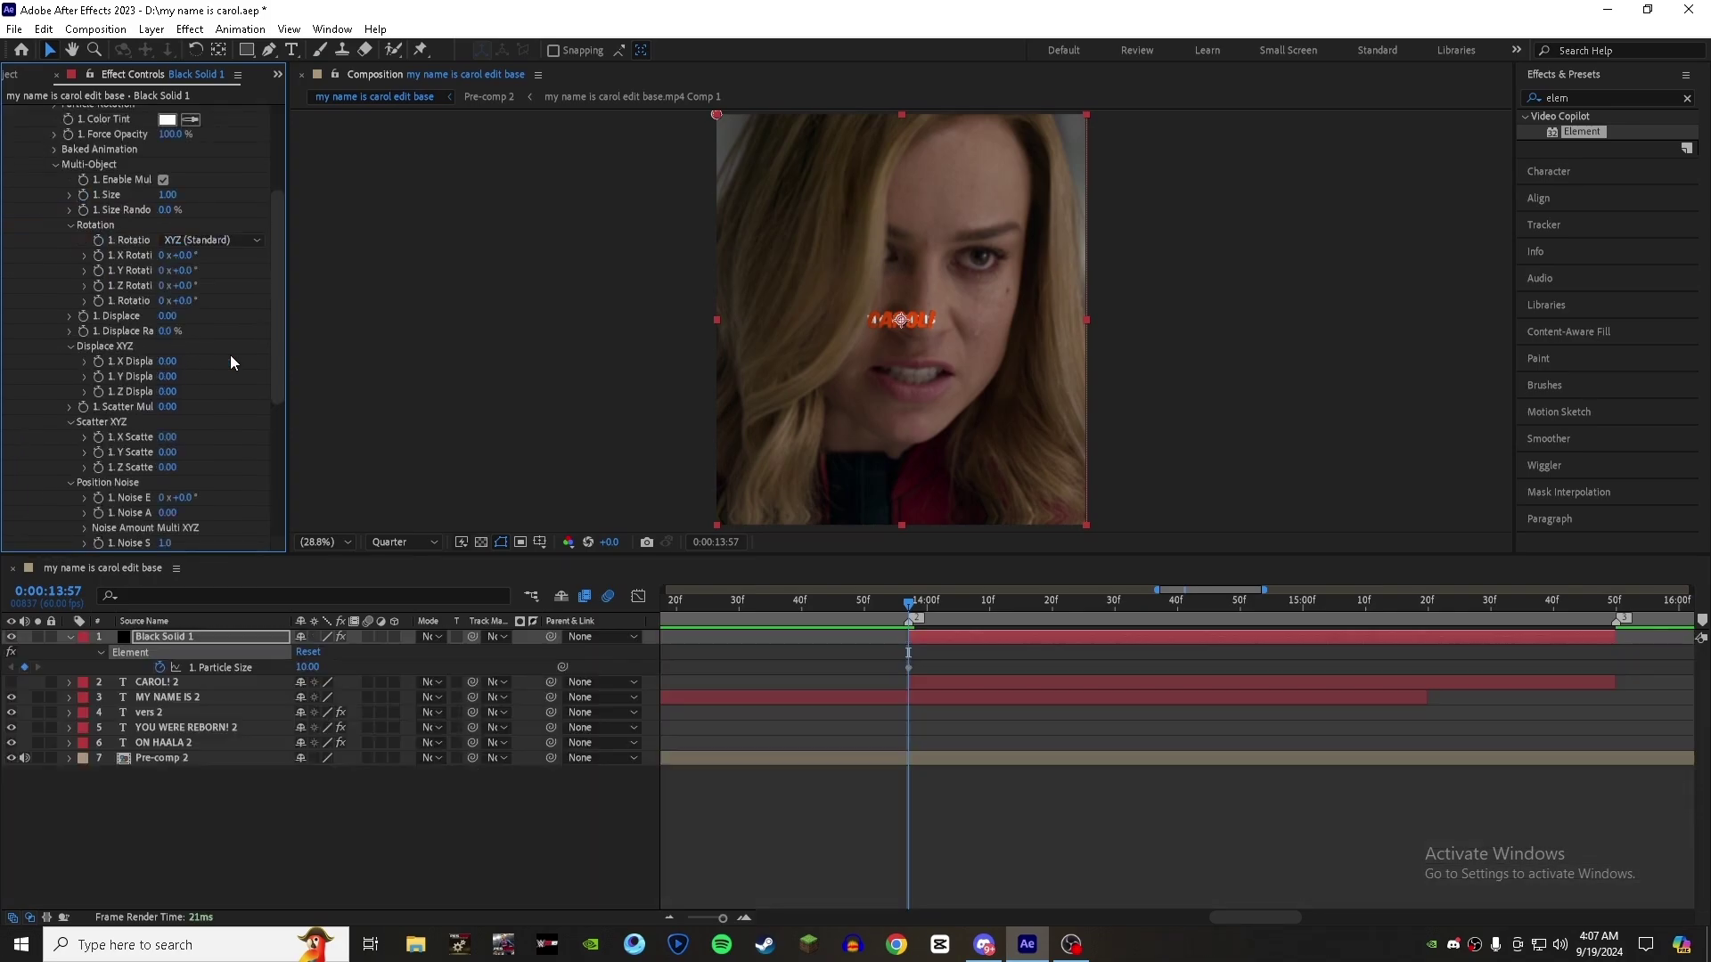
pyautogui.moveTo(278, 307); pyautogui.dragTo(275, 265)
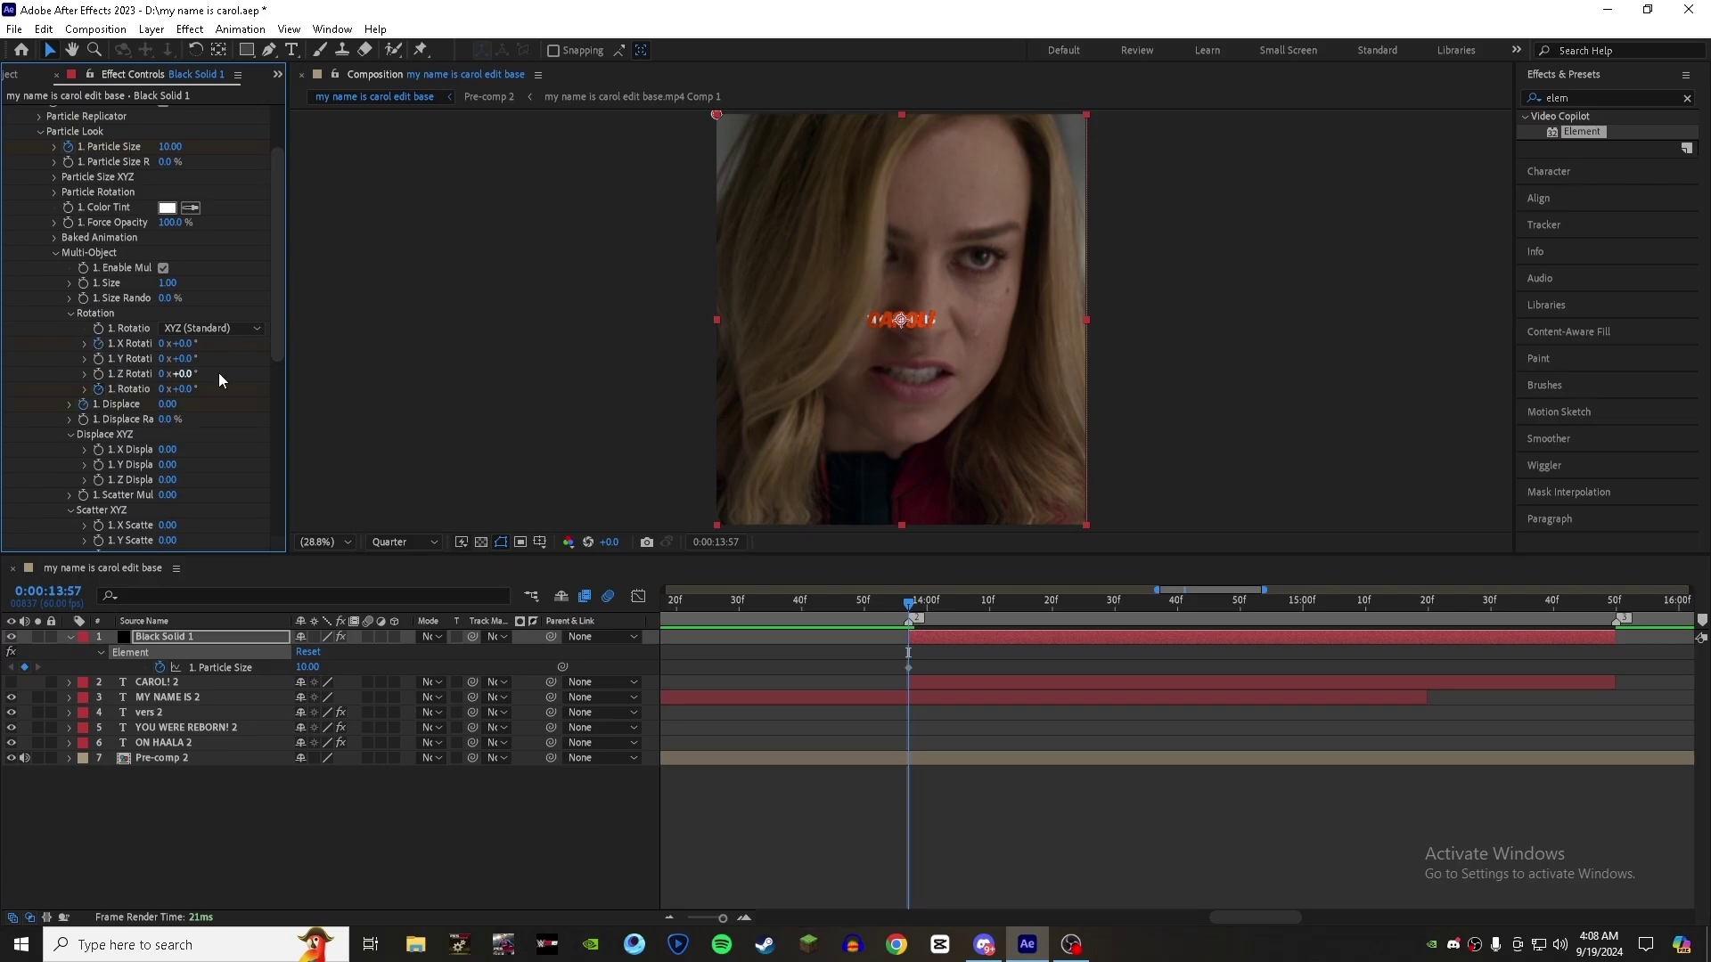
# - Set Multi-Object X Rotation -200°, Rotation -50° and Displace -0.80
pyautogui.click(182, 345)
pyautogui.click(183, 388)
pyautogui.write('-50')
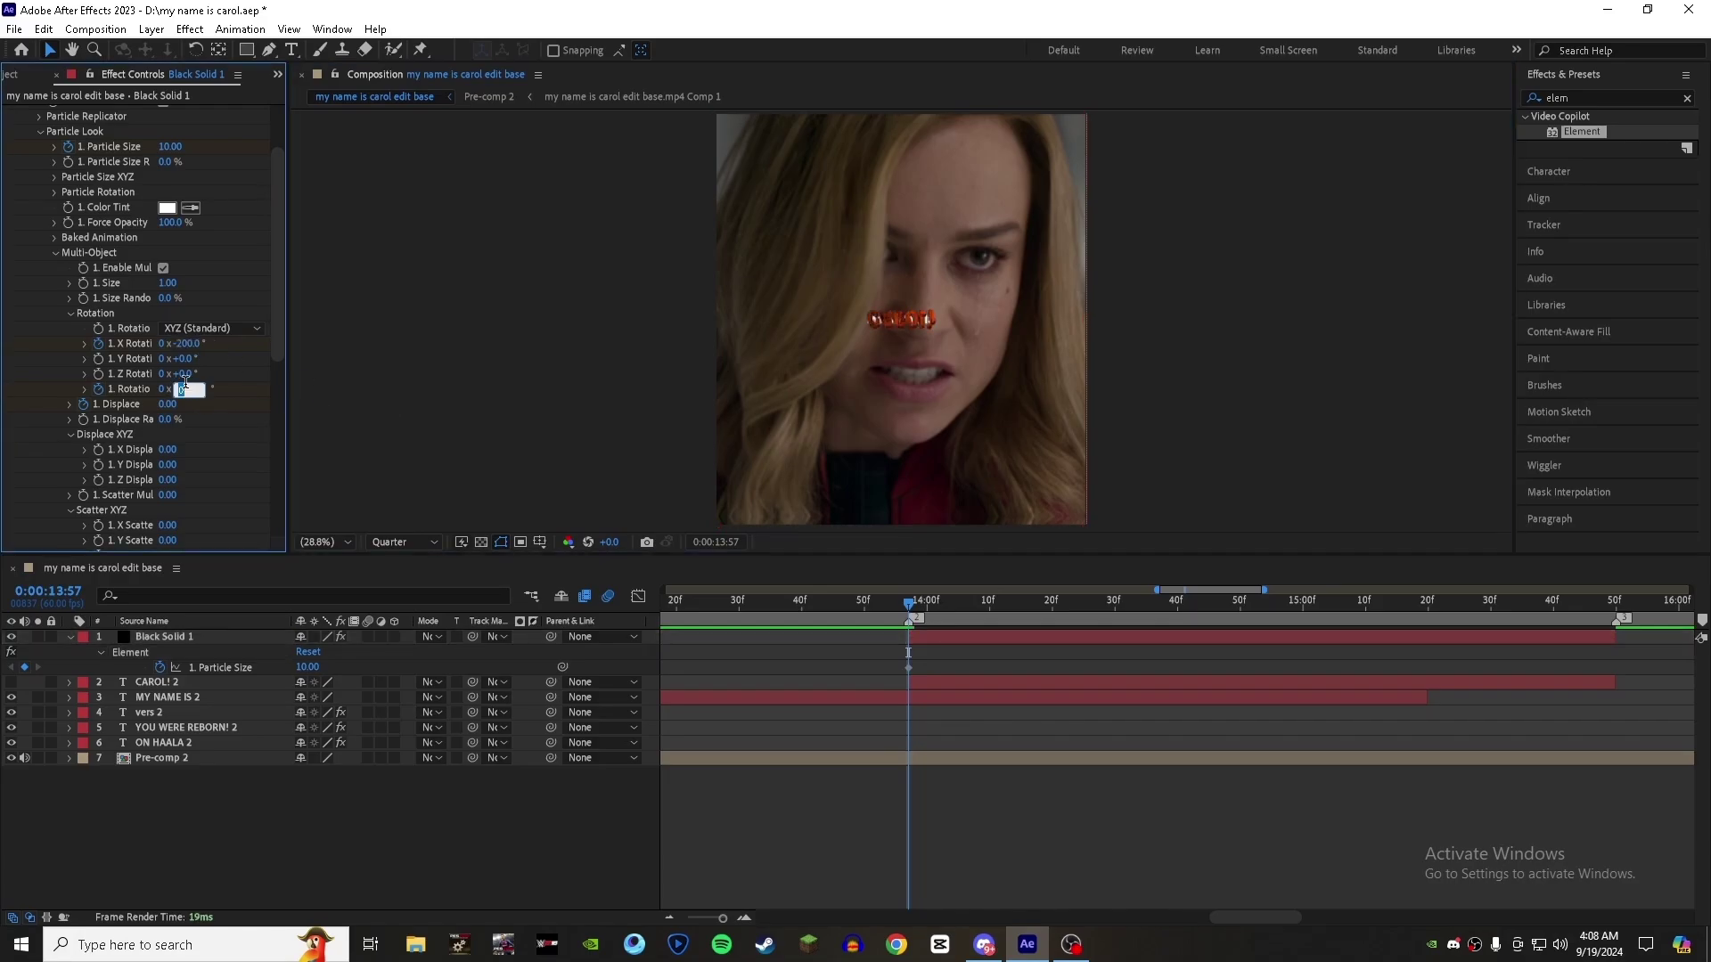
pyautogui.click(387, 425)
pyautogui.click(166, 404)
pyautogui.write('-0.8')
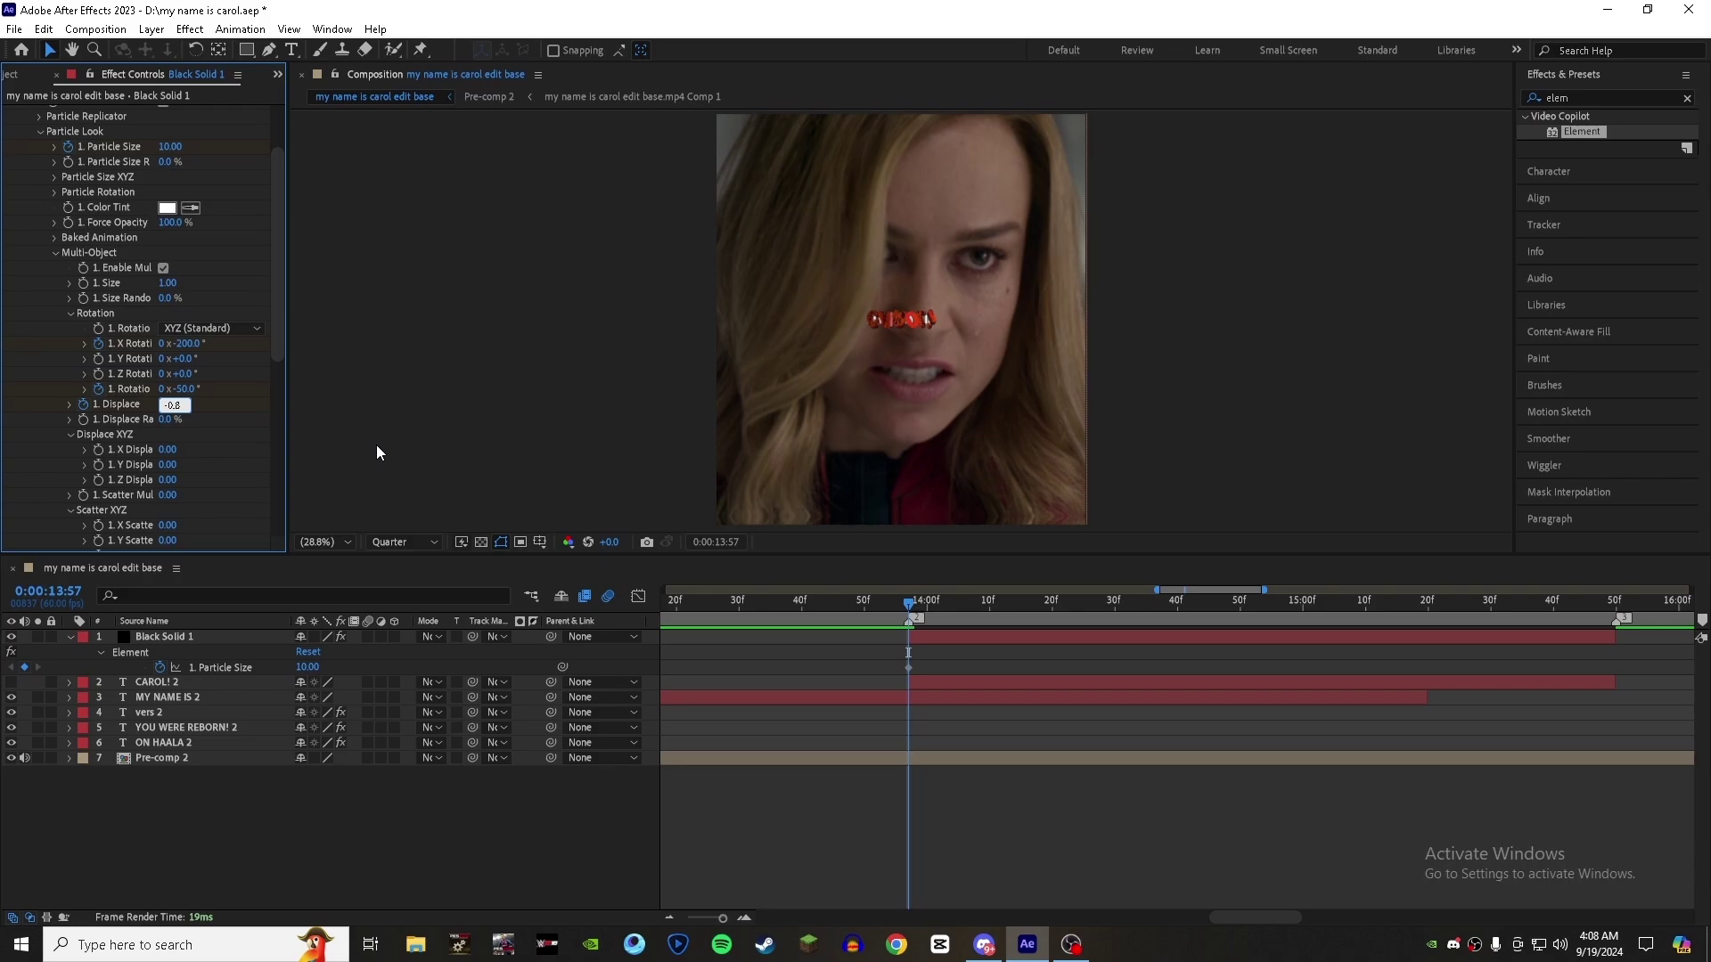
pyautogui.click(378, 454)
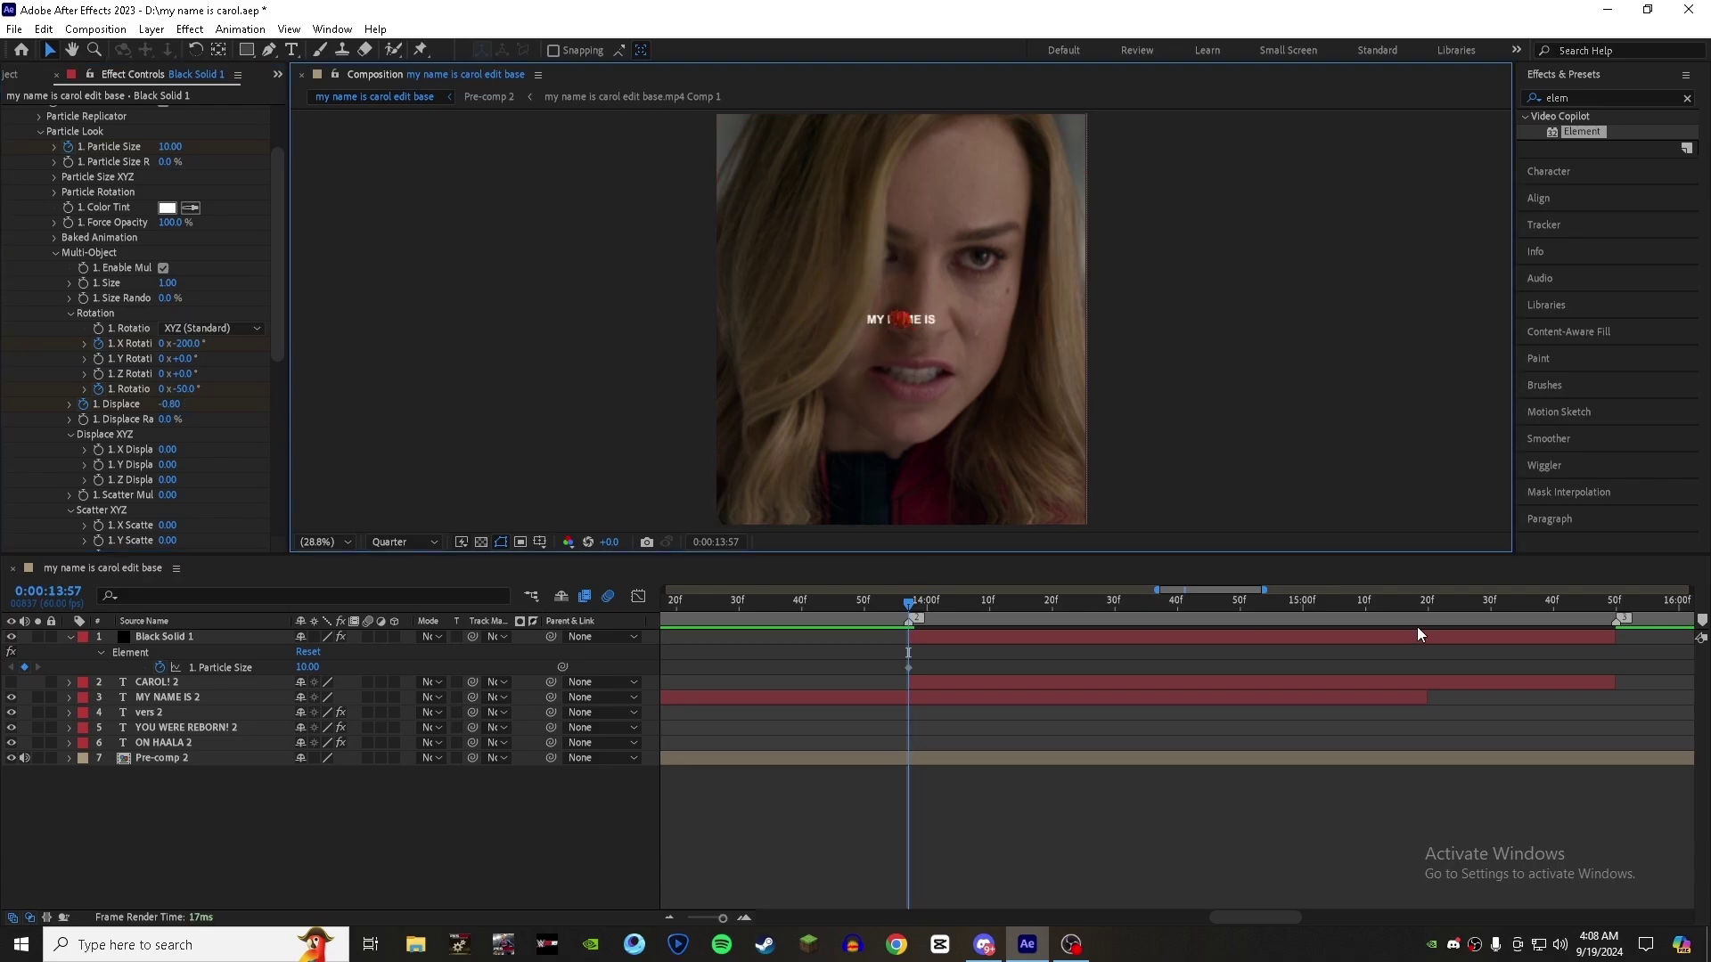
pyautogui.click(1610, 603)
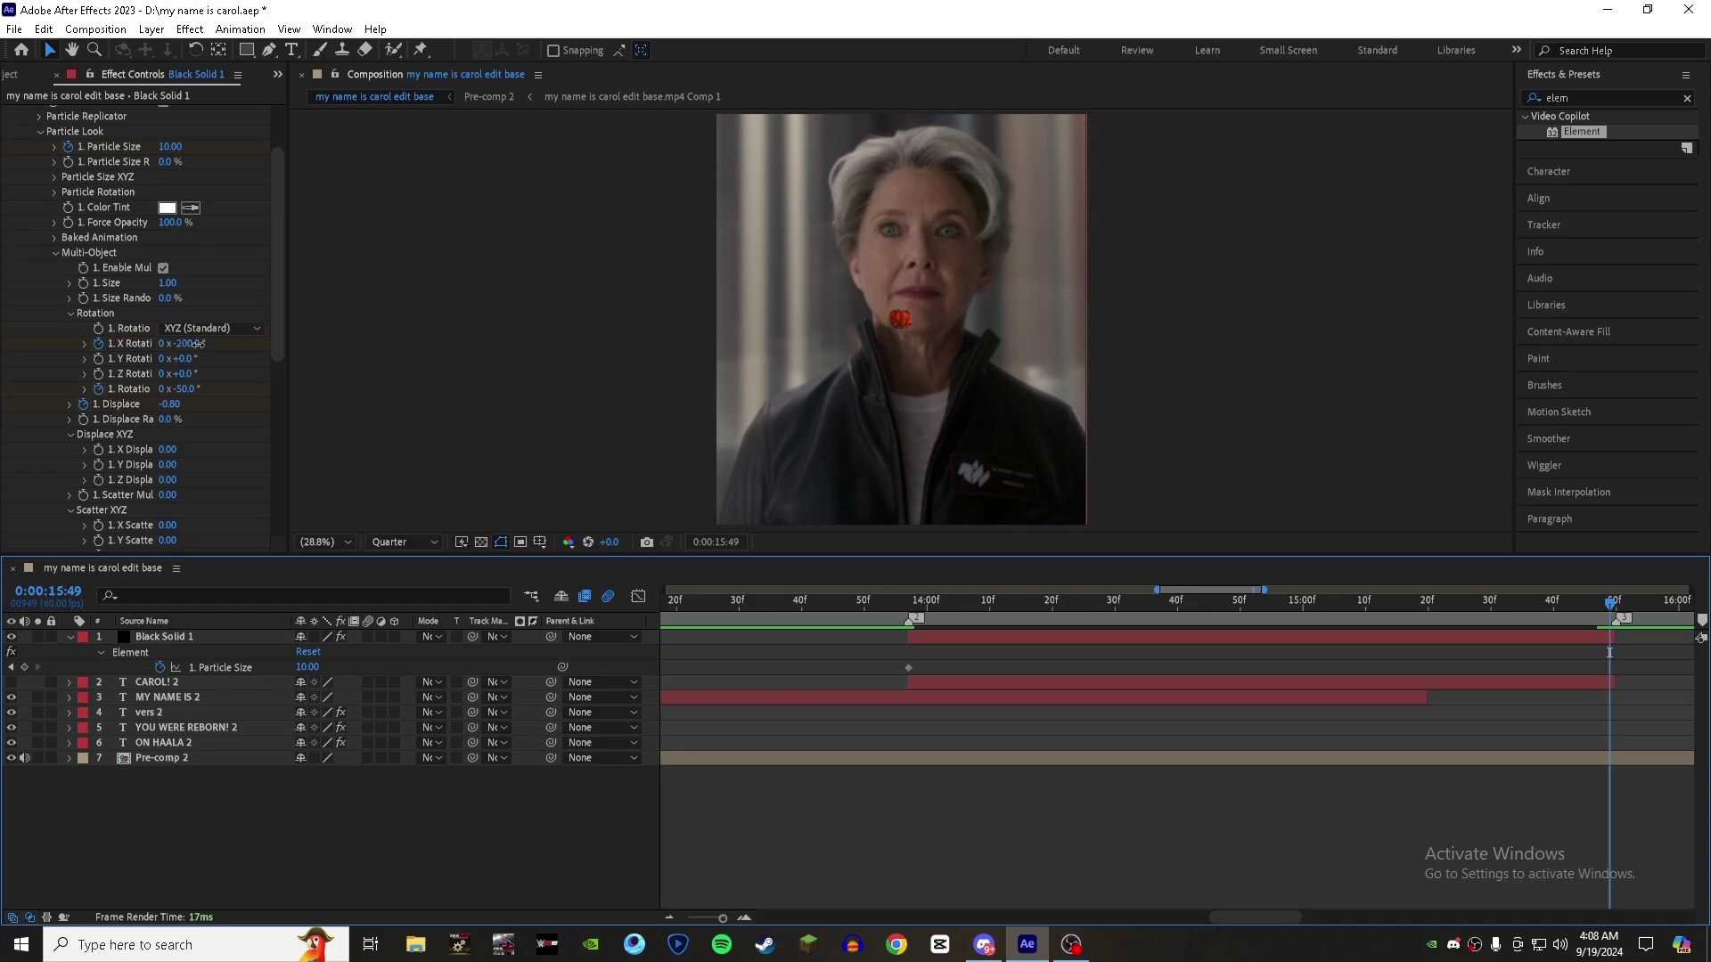
# - Set X Rotation and Rotation to +15° and Displace to 0.10
pyautogui.moveTo(197, 344); pyautogui.dragTo(473, 363)
pyautogui.click(190, 389)
pyautogui.write('15')
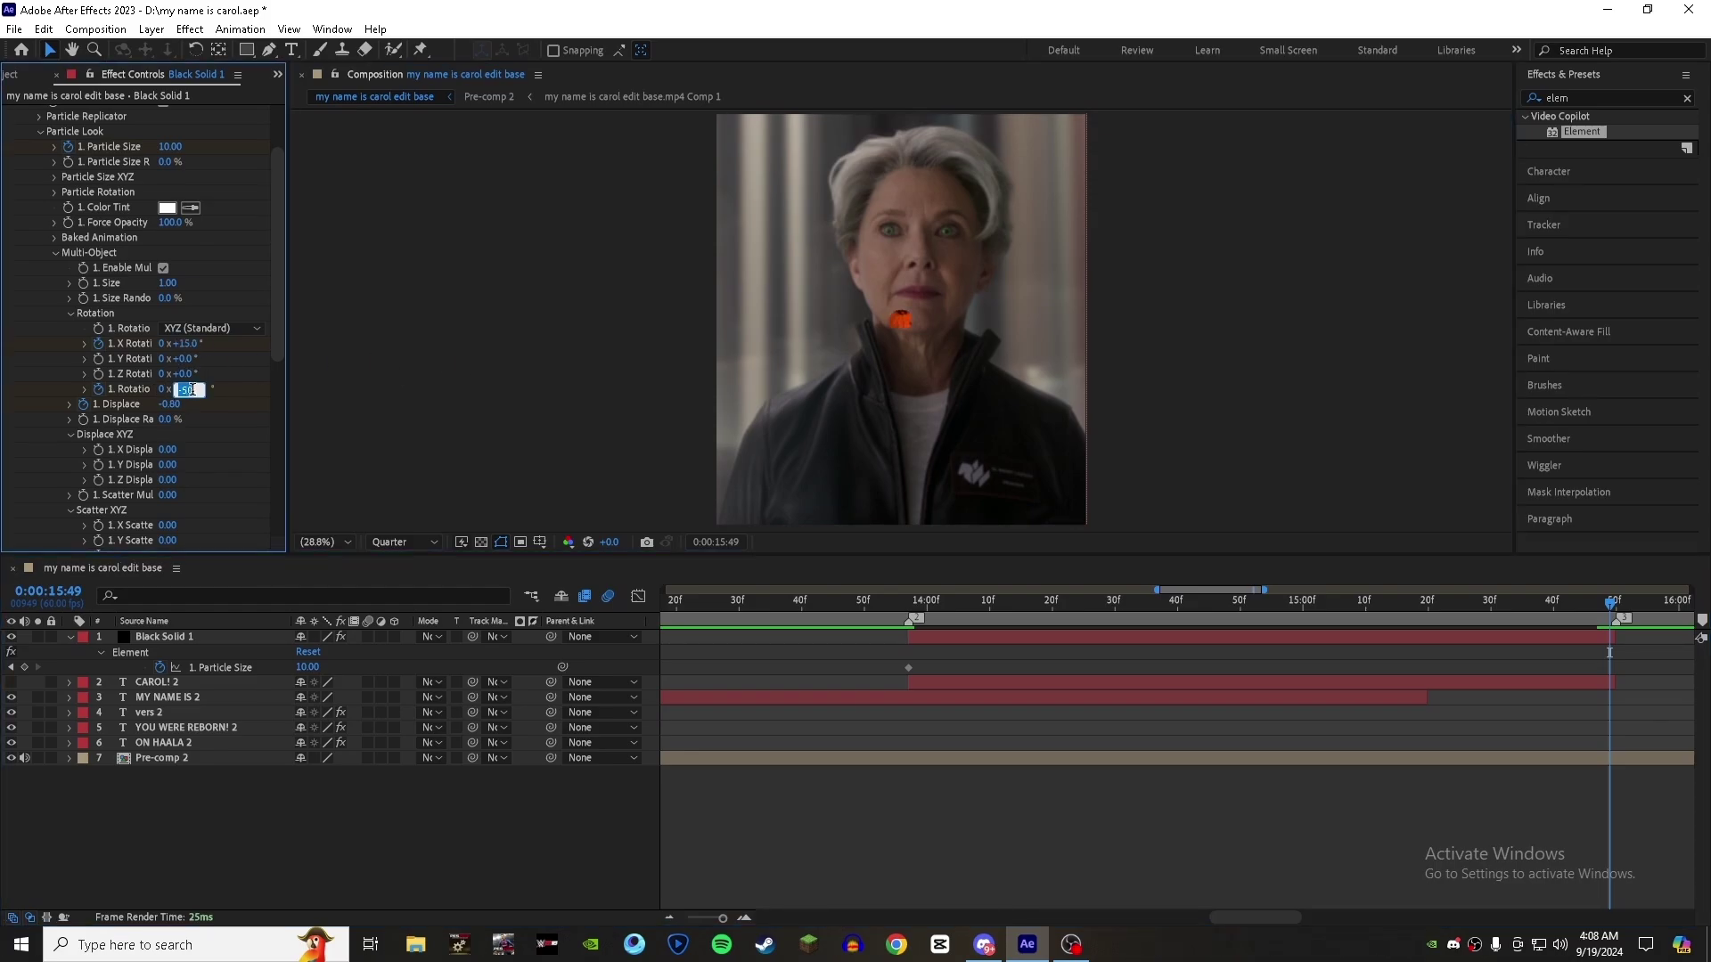
pyautogui.click(487, 443)
pyautogui.click(172, 406)
pyautogui.write('0.1')
pyautogui.click(504, 457)
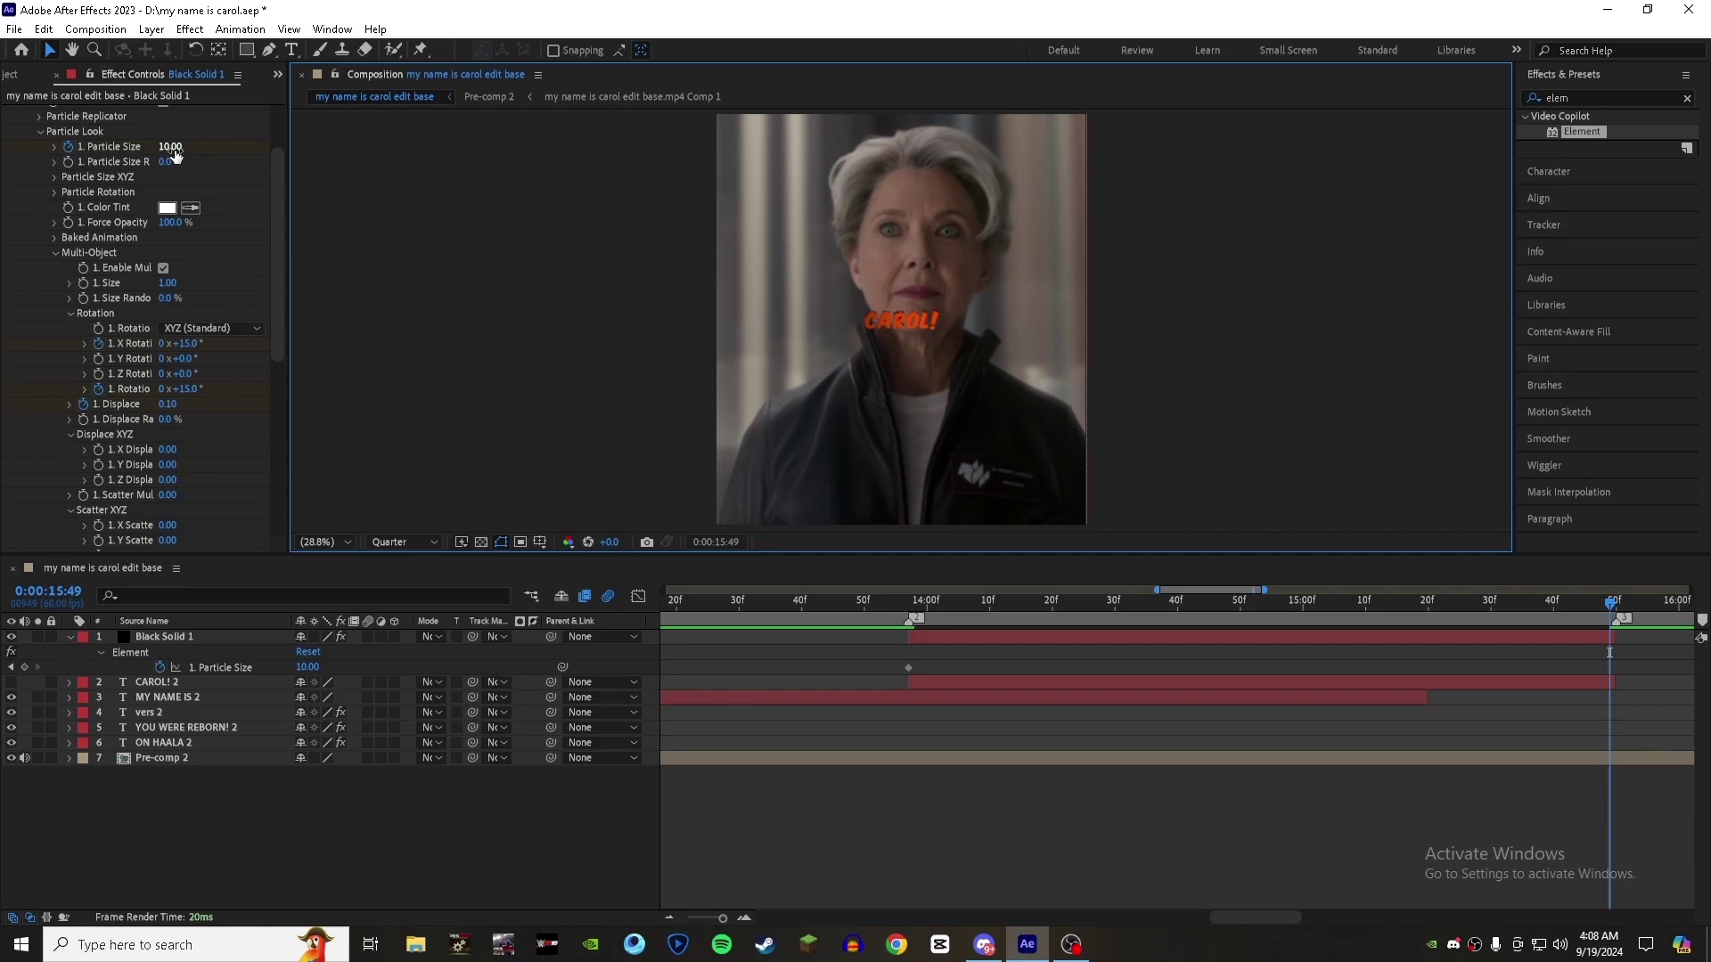
# - Raise Particle Size to 30 to enlarge CAROL!
pyautogui.click(170, 148)
pyautogui.write('25')
pyautogui.click(423, 285)
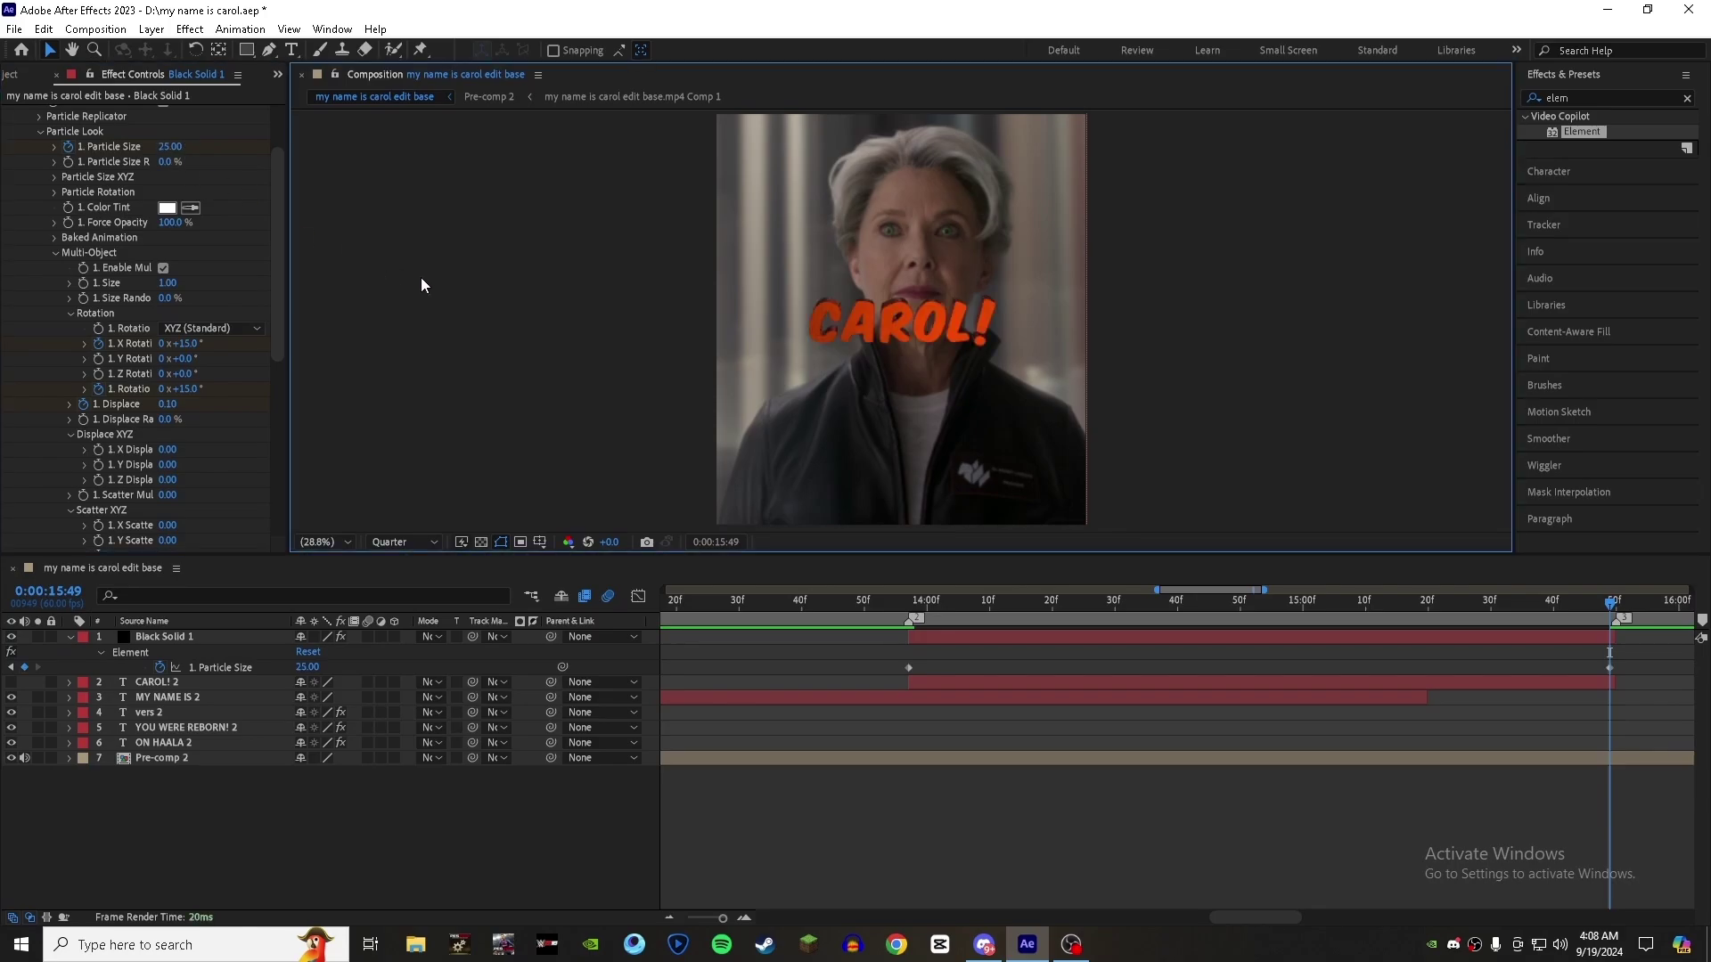
pyautogui.click(172, 147)
pyautogui.write('30')
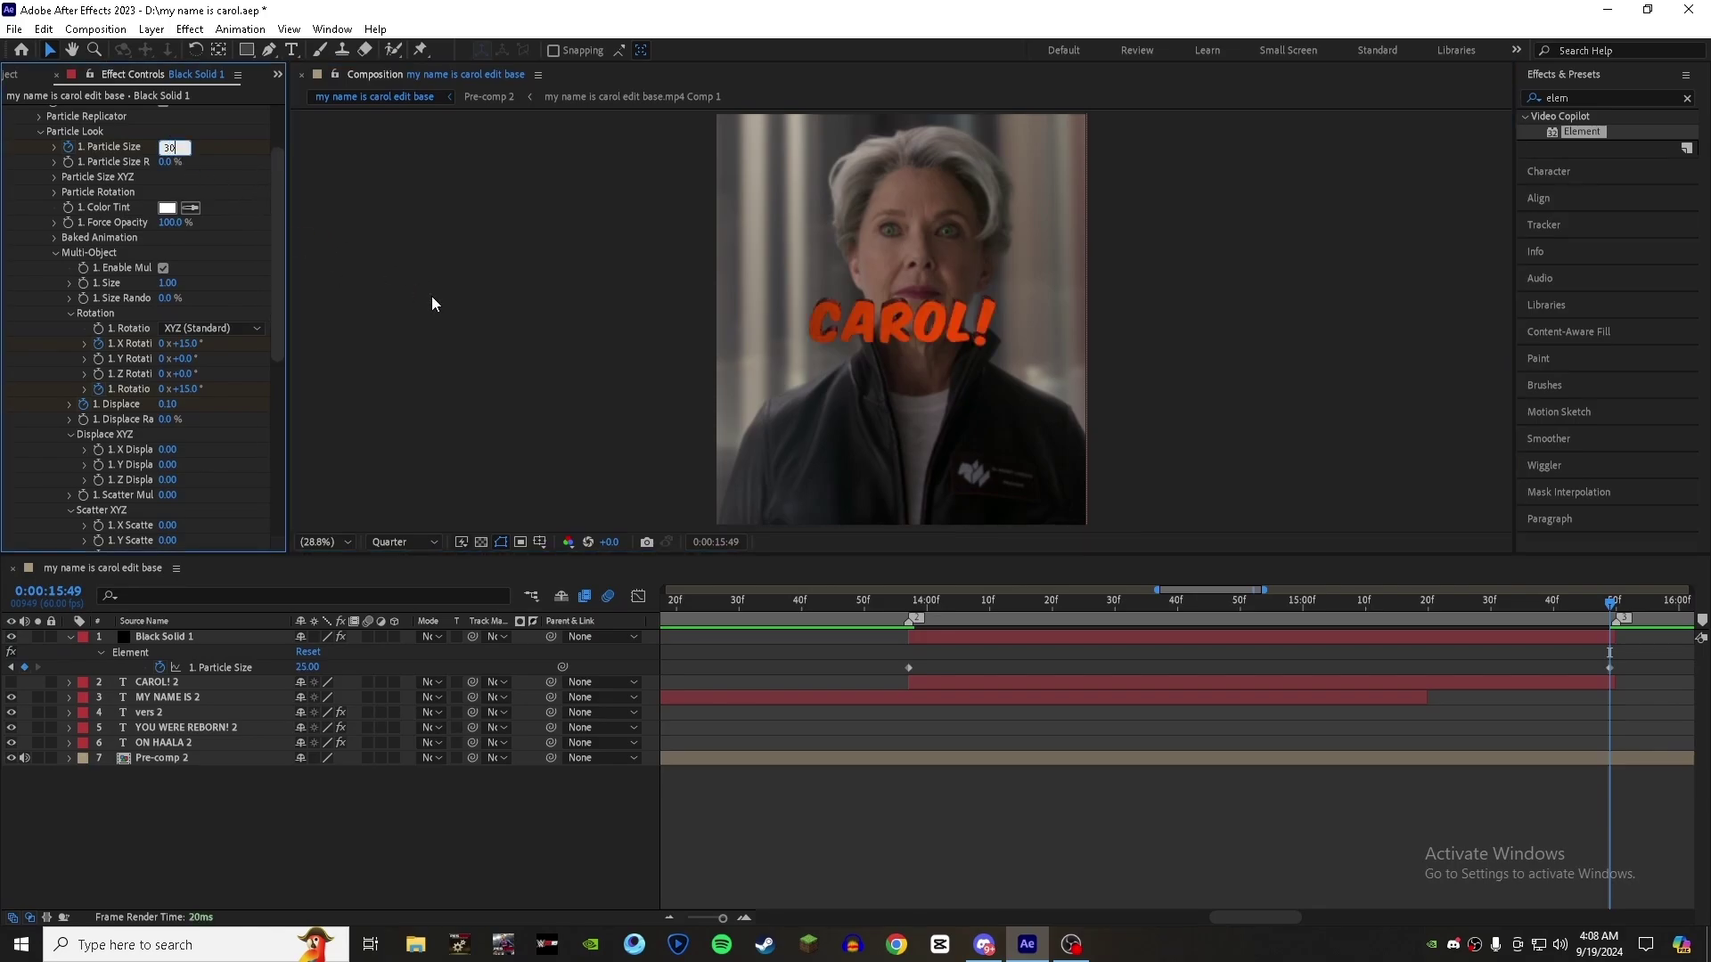
pyautogui.click(515, 361)
pyautogui.click(1003, 643)
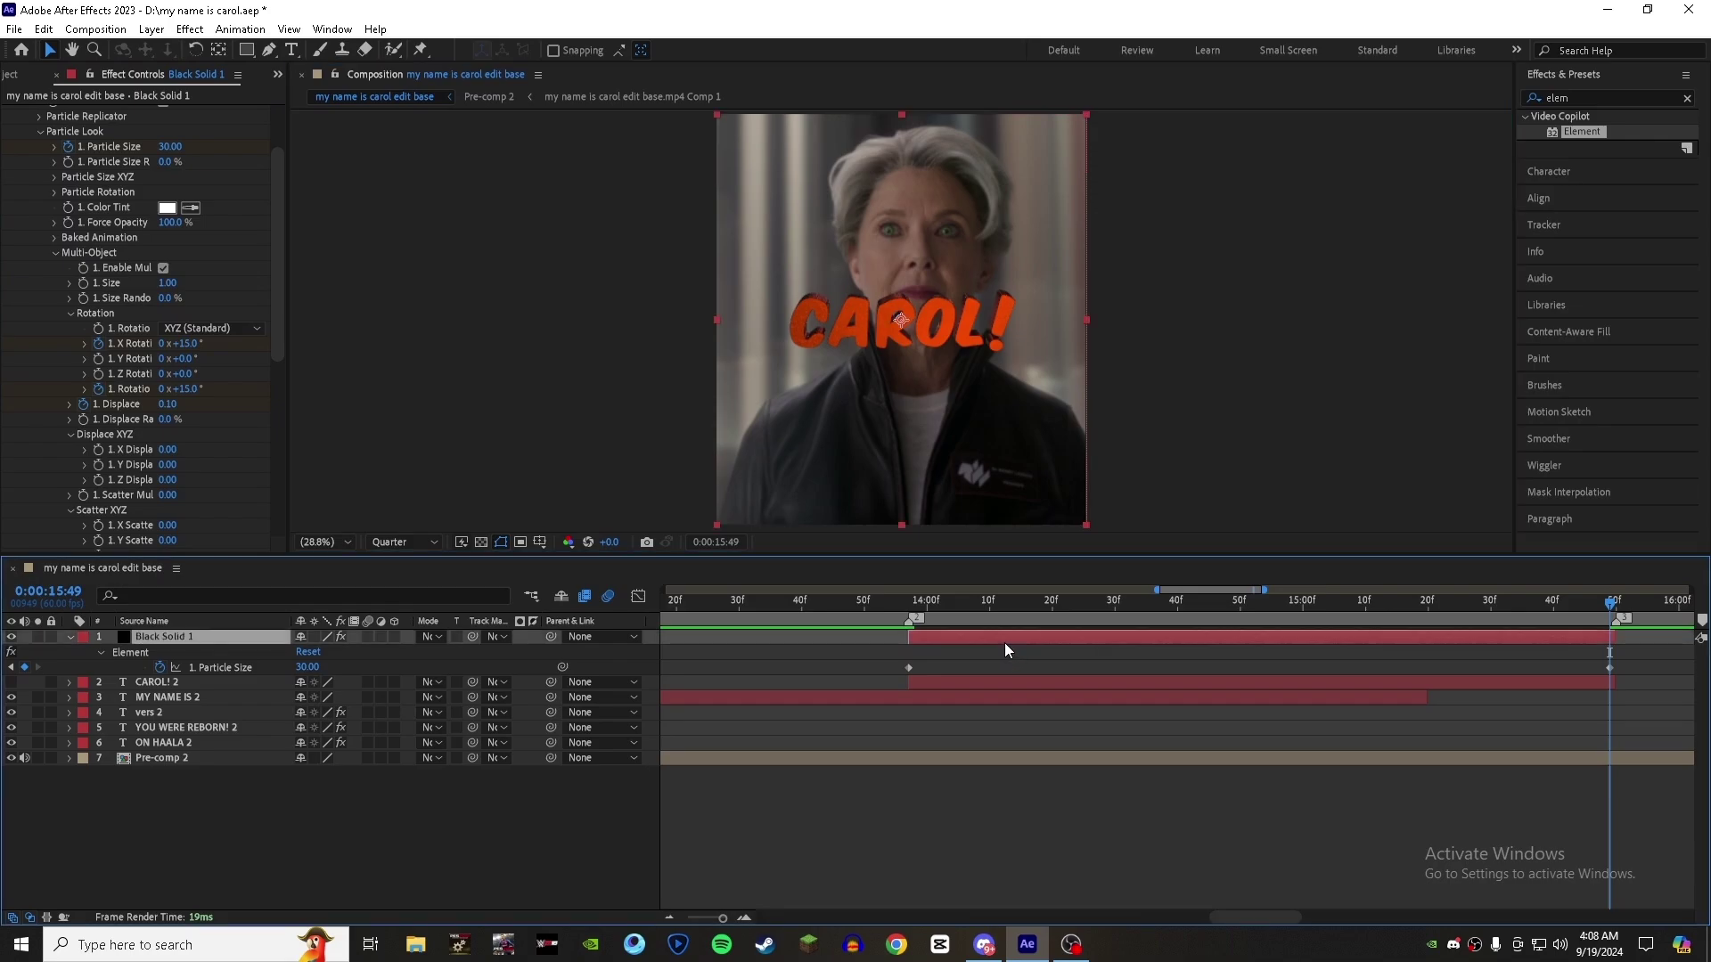
# - Apply Easy Ease to all of the layer's keyframes
pyautogui.press('u')
pyautogui.press('u')
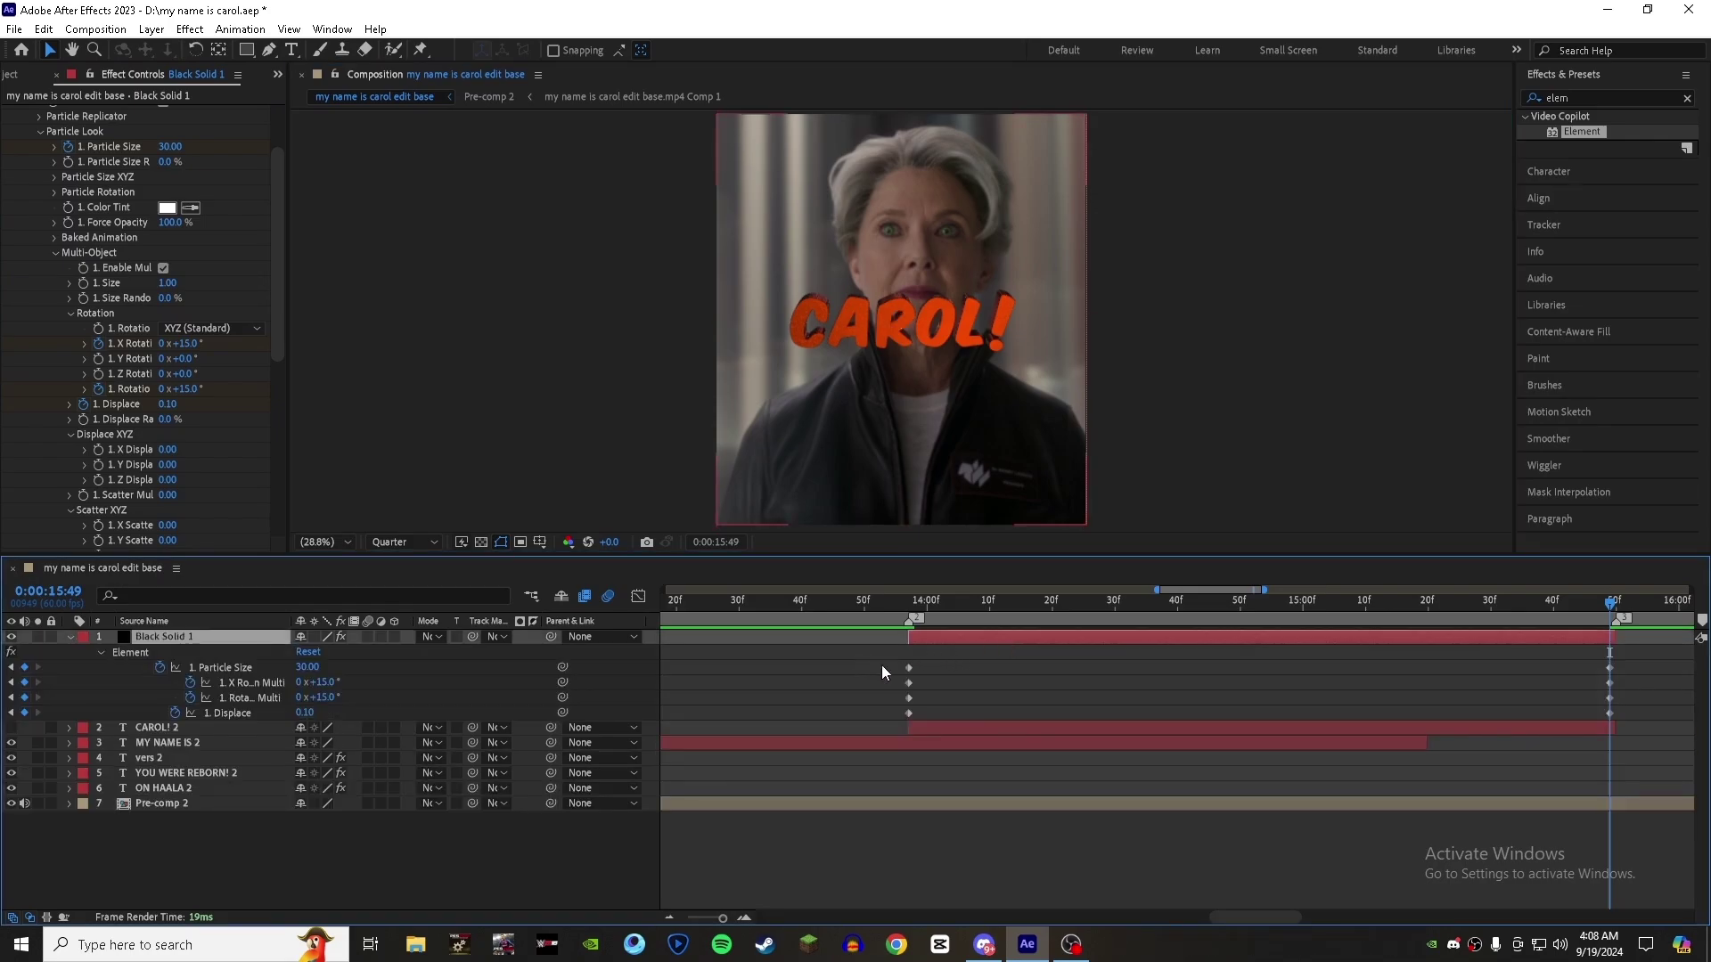
pyautogui.moveTo(880, 664); pyautogui.dragTo(1629, 720)
pyautogui.press('F9')
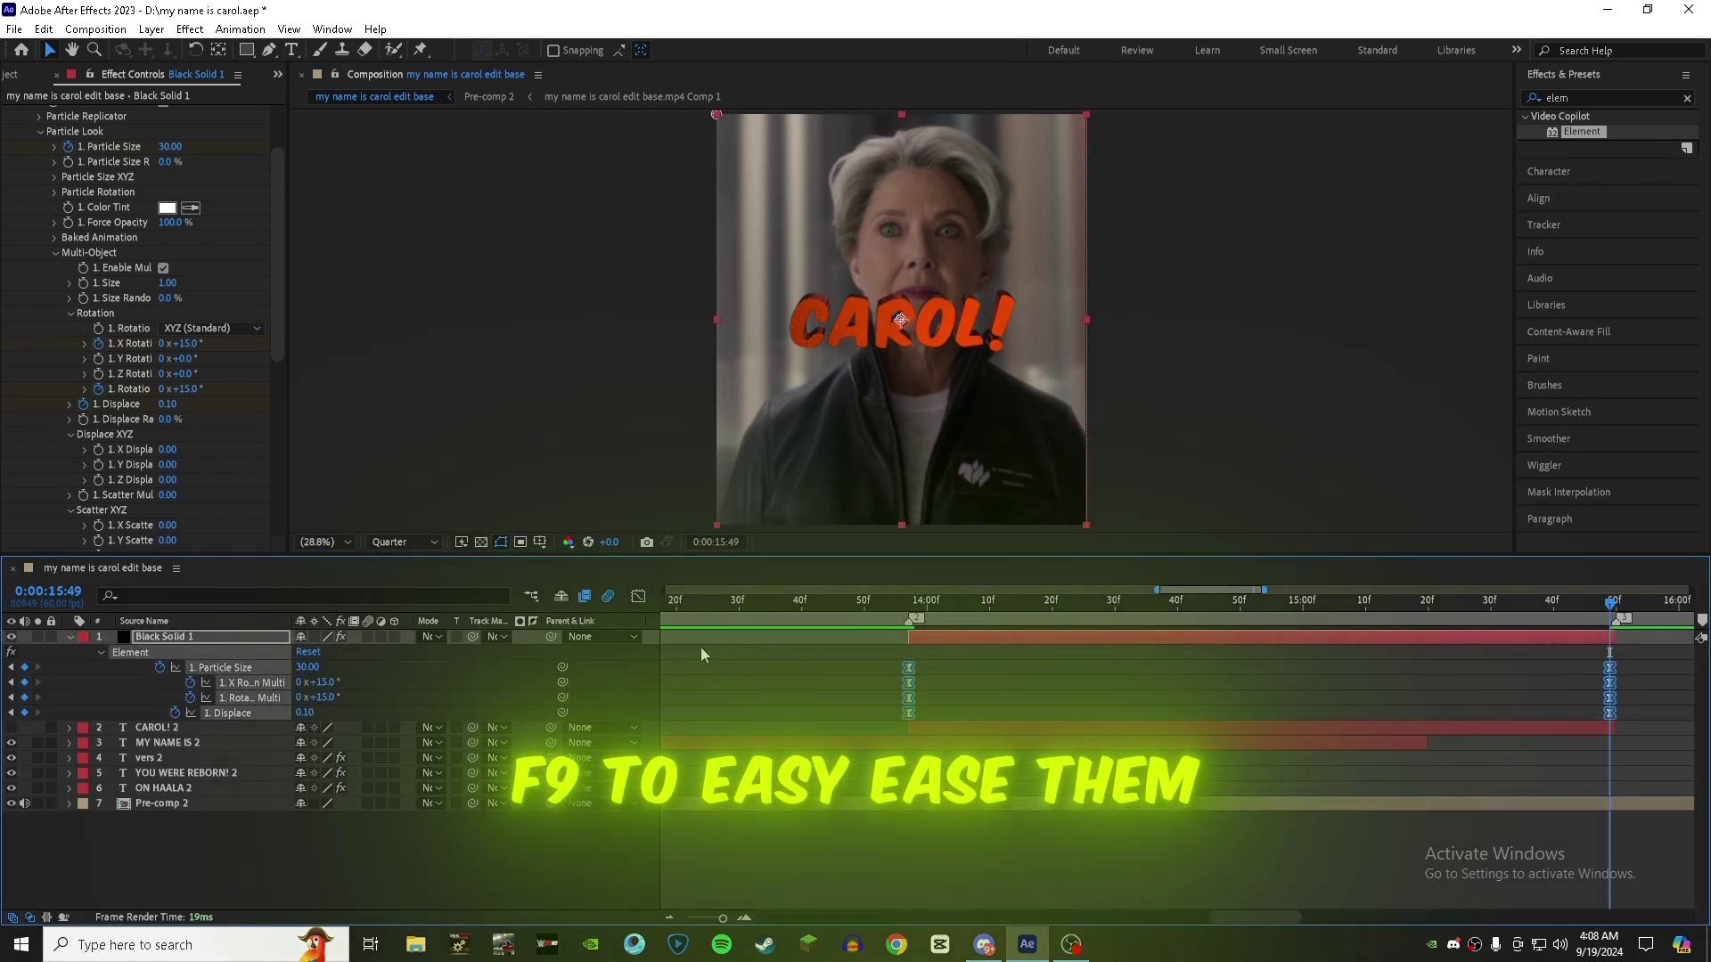
# - Reshape the speed graph so motion starts at full speed and settles slowly
pyautogui.click(638, 596)
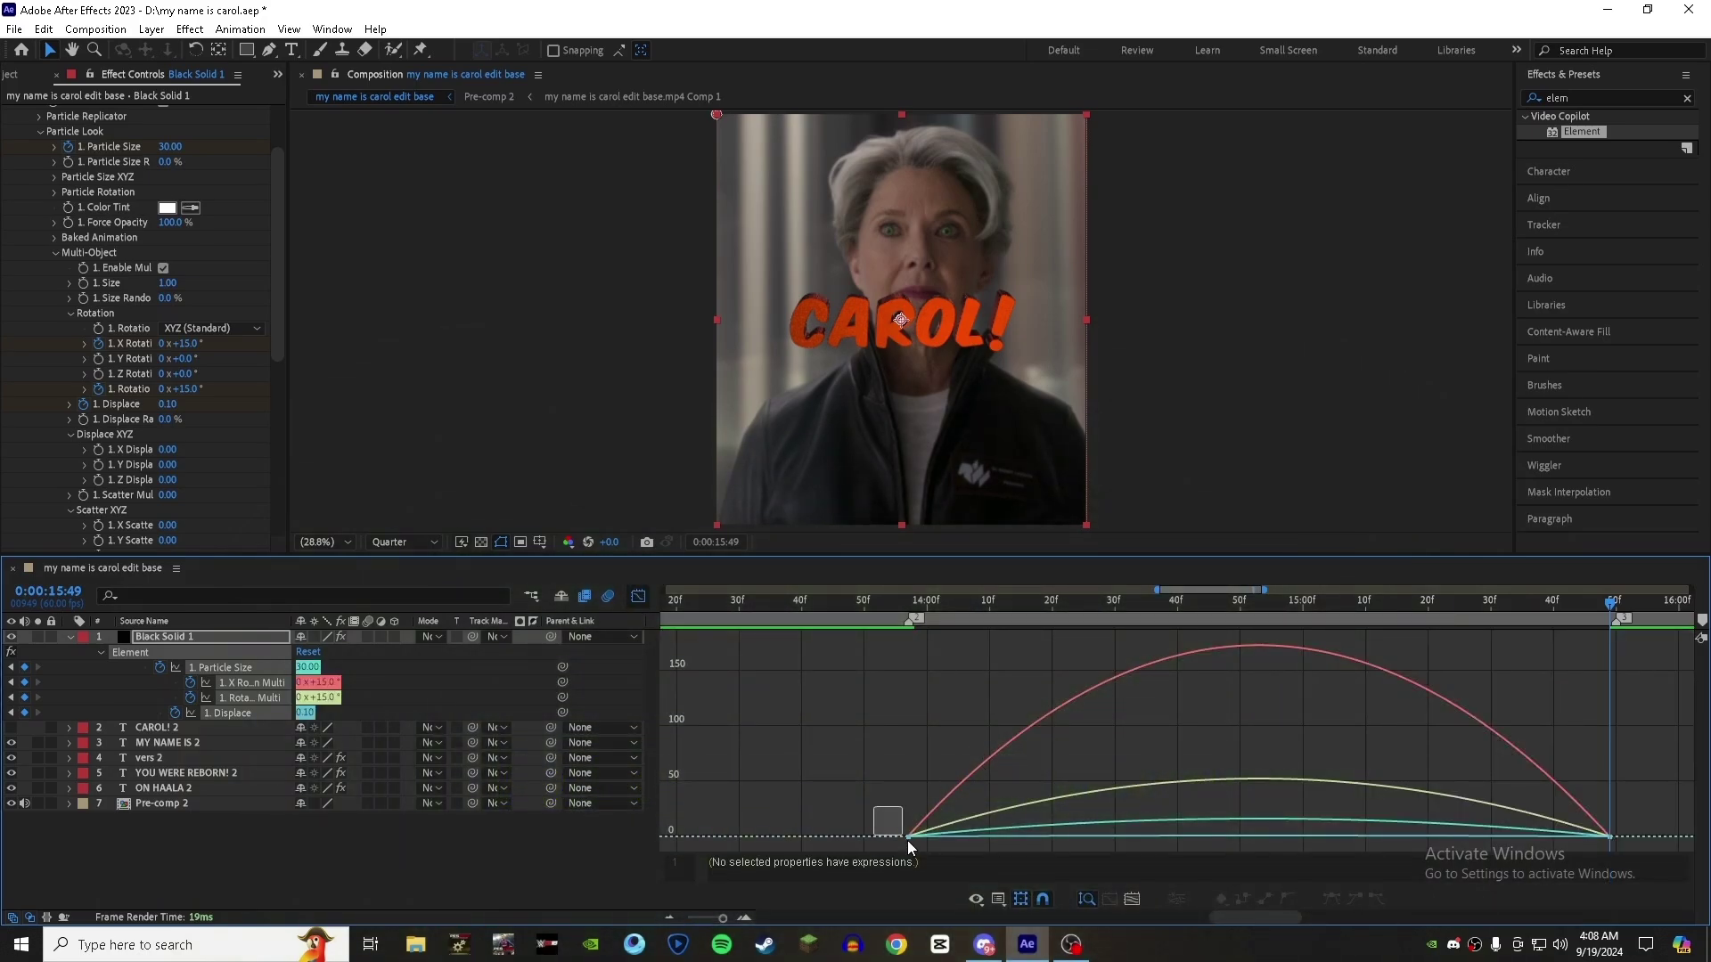
pyautogui.moveTo(907, 841); pyautogui.dragTo(926, 863)
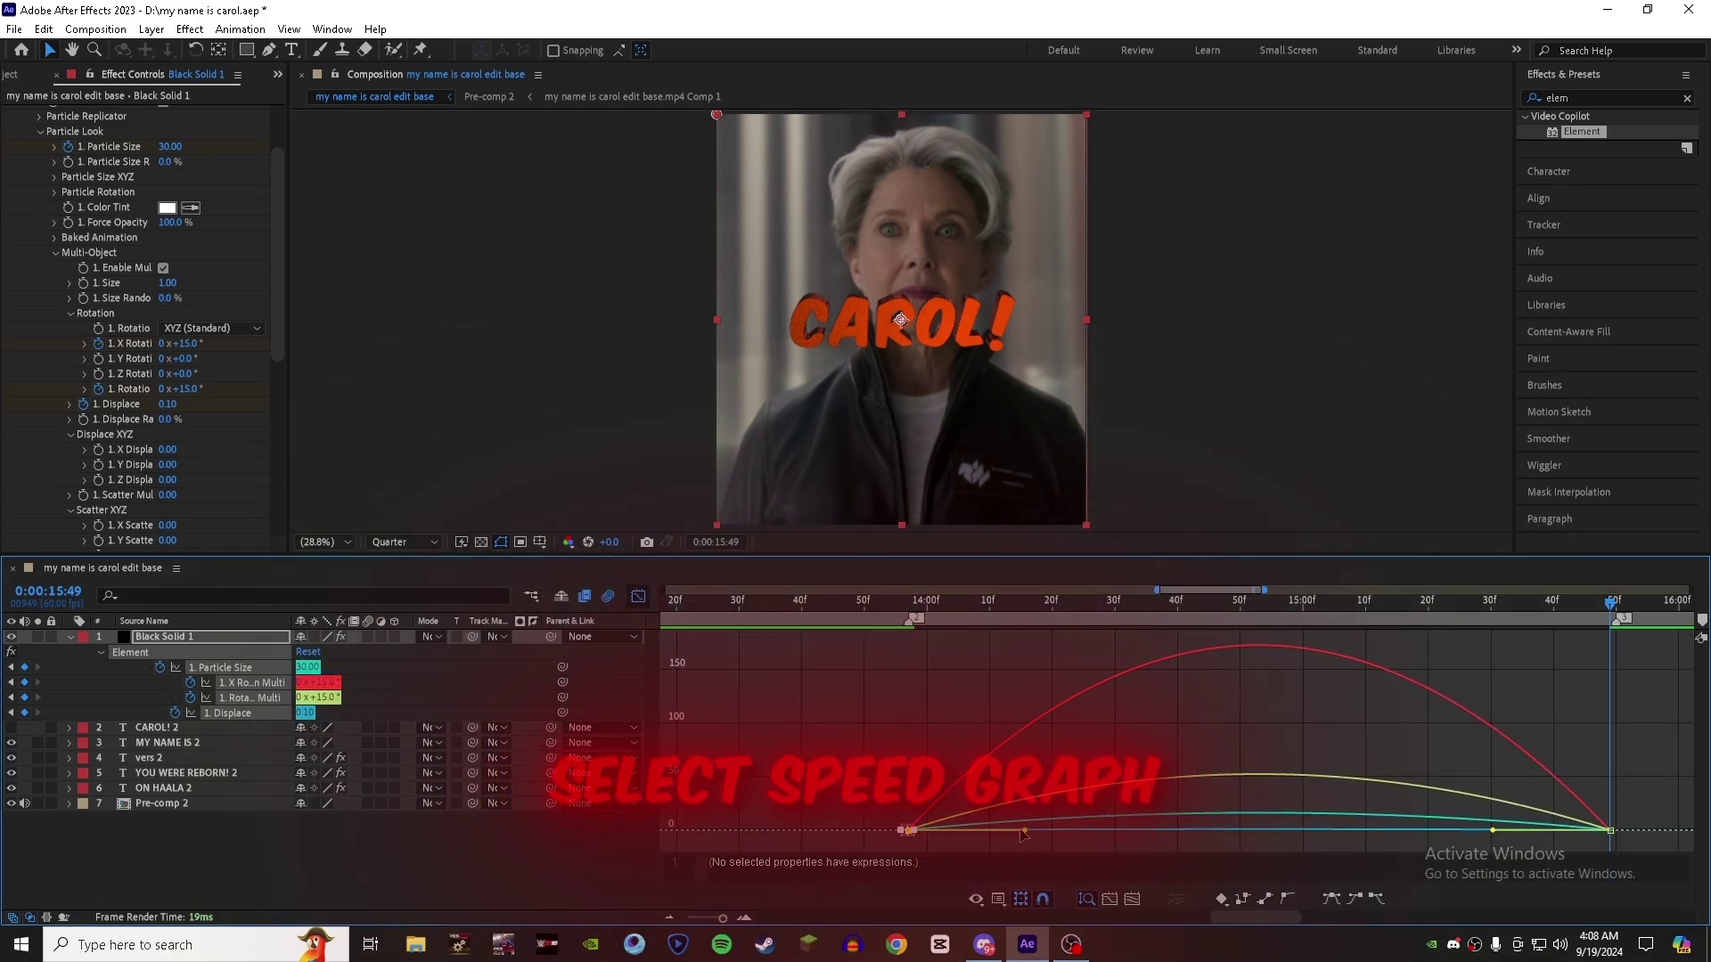
pyautogui.moveTo(1024, 831); pyautogui.dragTo(908, 831)
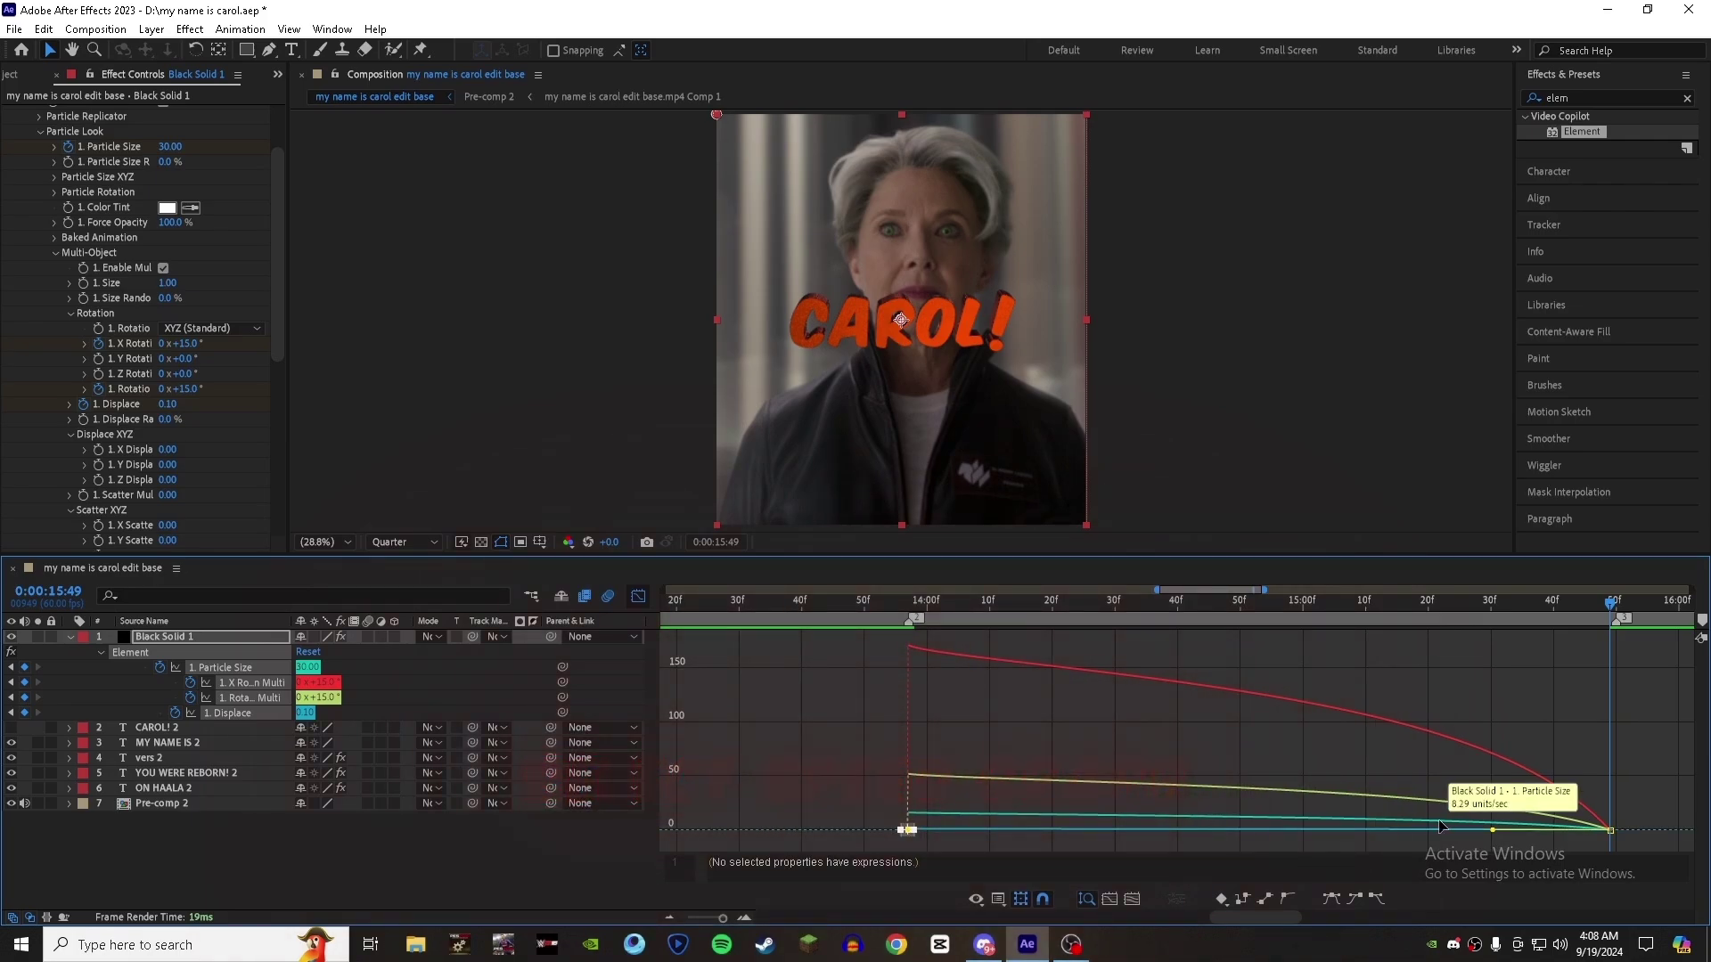
pyautogui.moveTo(1639, 814)
pyautogui.mouseDown()
pyautogui.moveTo(1566, 845)
pyautogui.moveTo(1256, 832)
pyautogui.mouseUp()
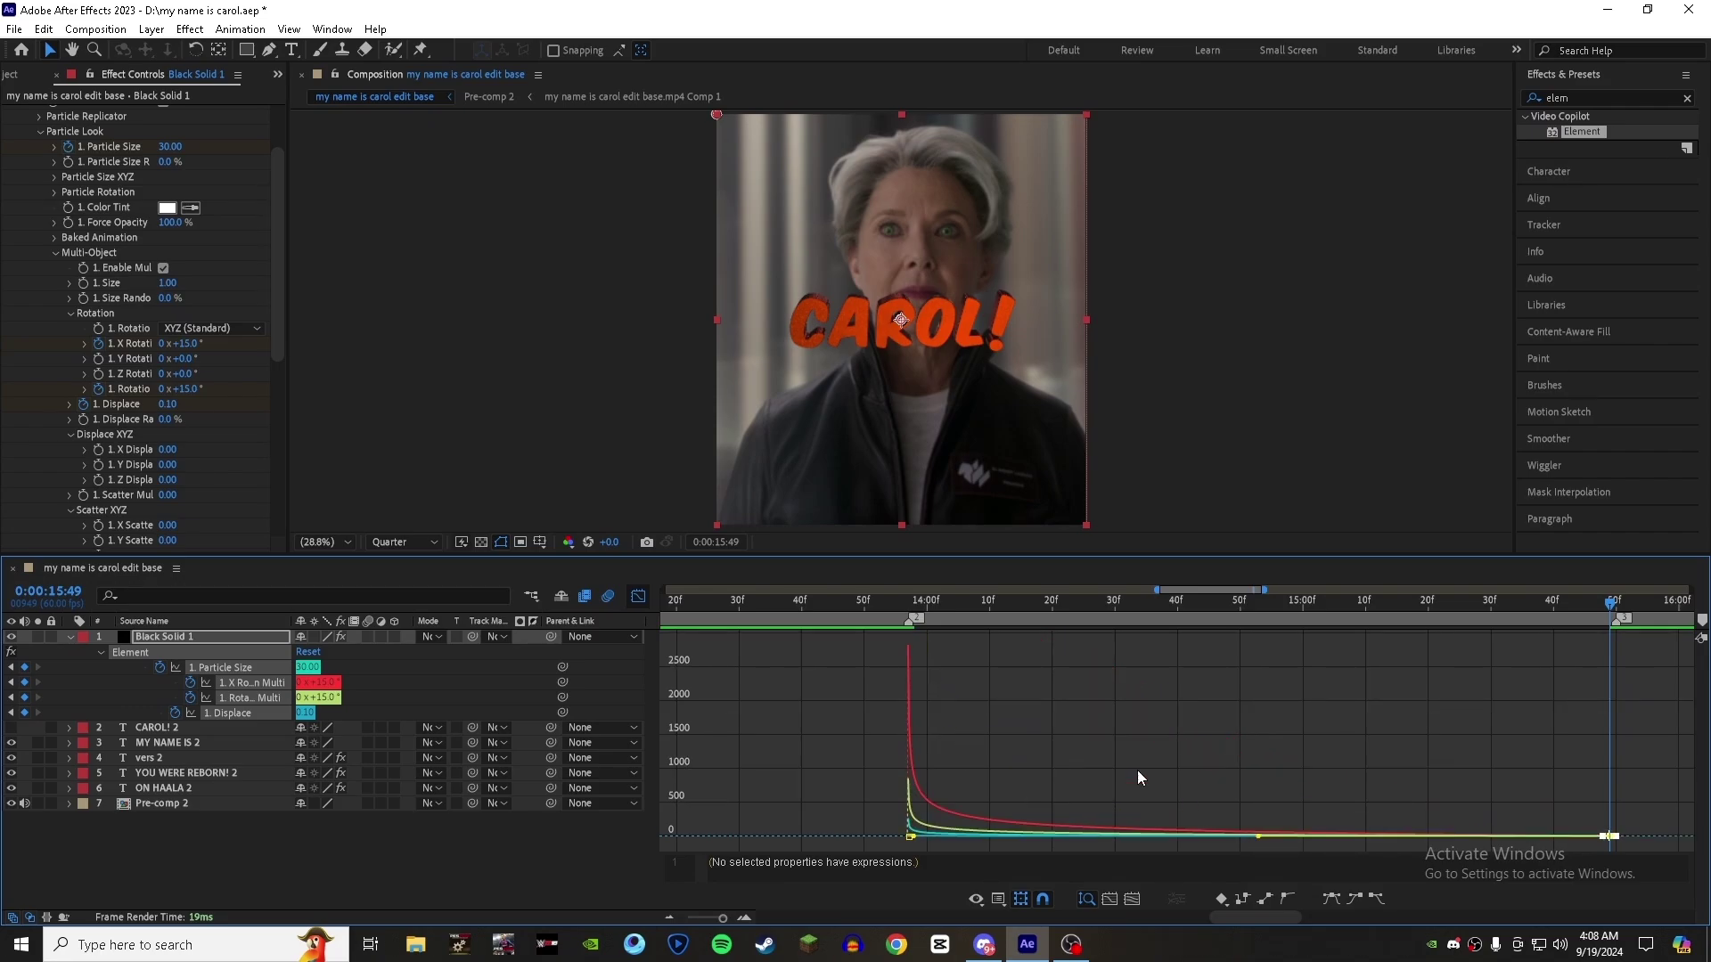
pyautogui.click(638, 602)
pyautogui.click(1217, 681)
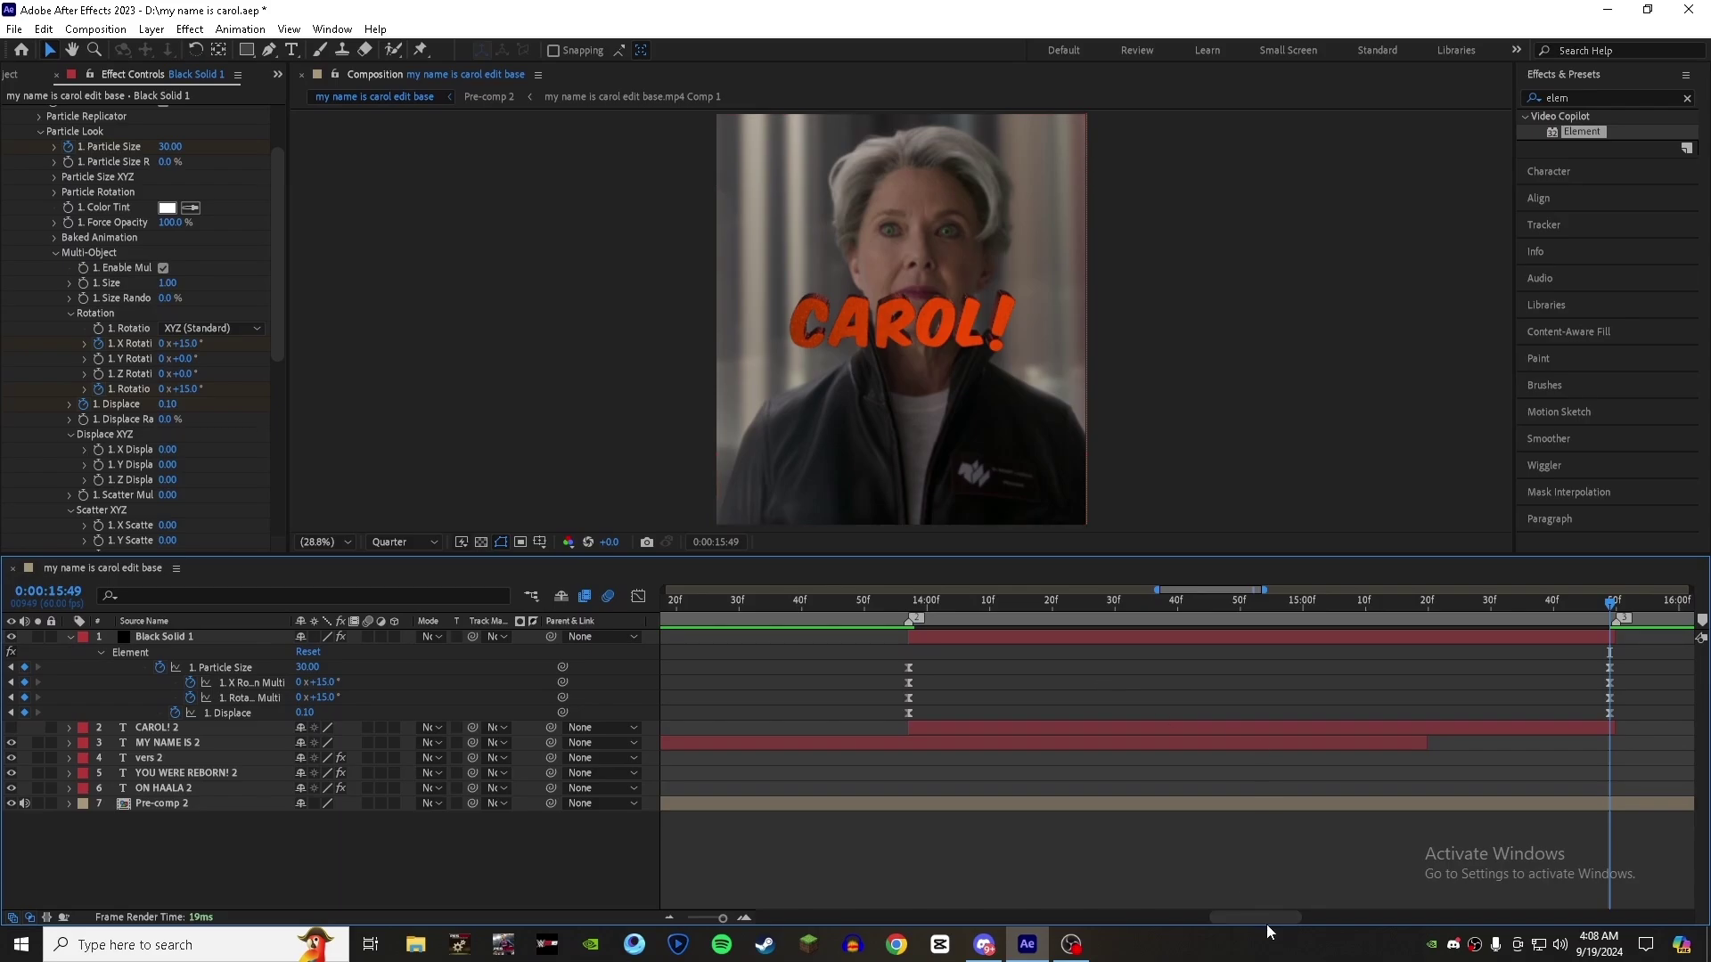
# - Shift the end keyframes one frame to line up with the current time
pyautogui.hscroll(10, 1269, 923)
pyautogui.hscroll(-6, 1280, 918)
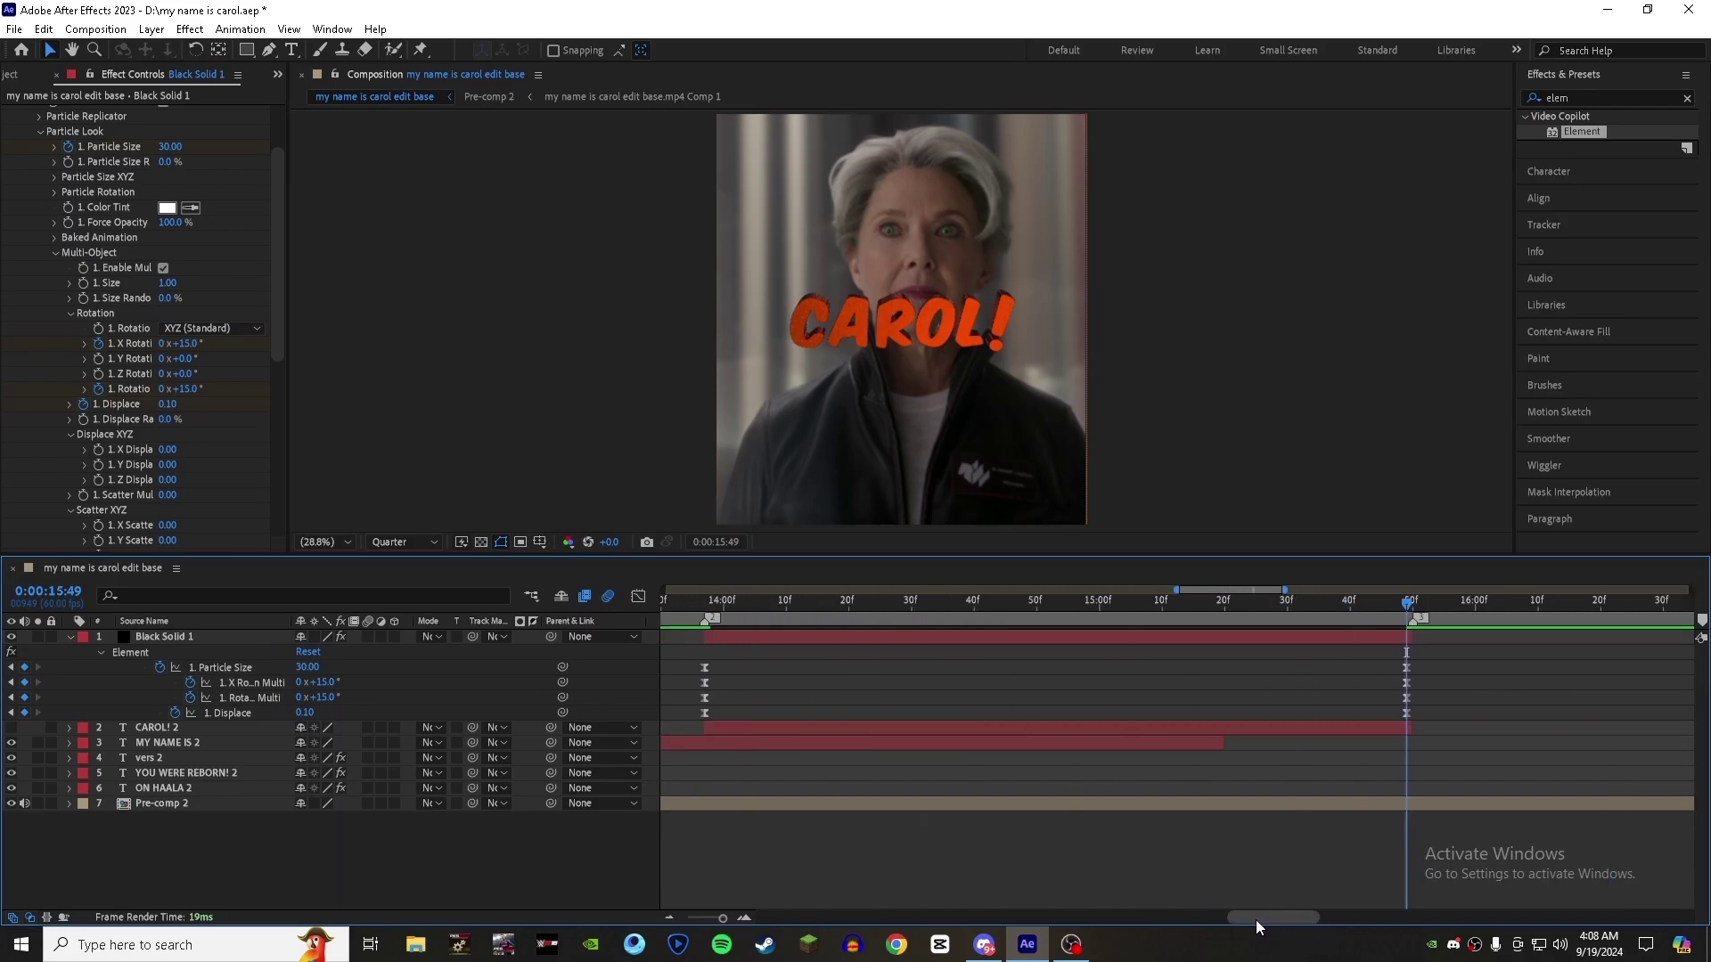
pyautogui.moveTo(1255, 919); pyautogui.dragTo(1243, 916)
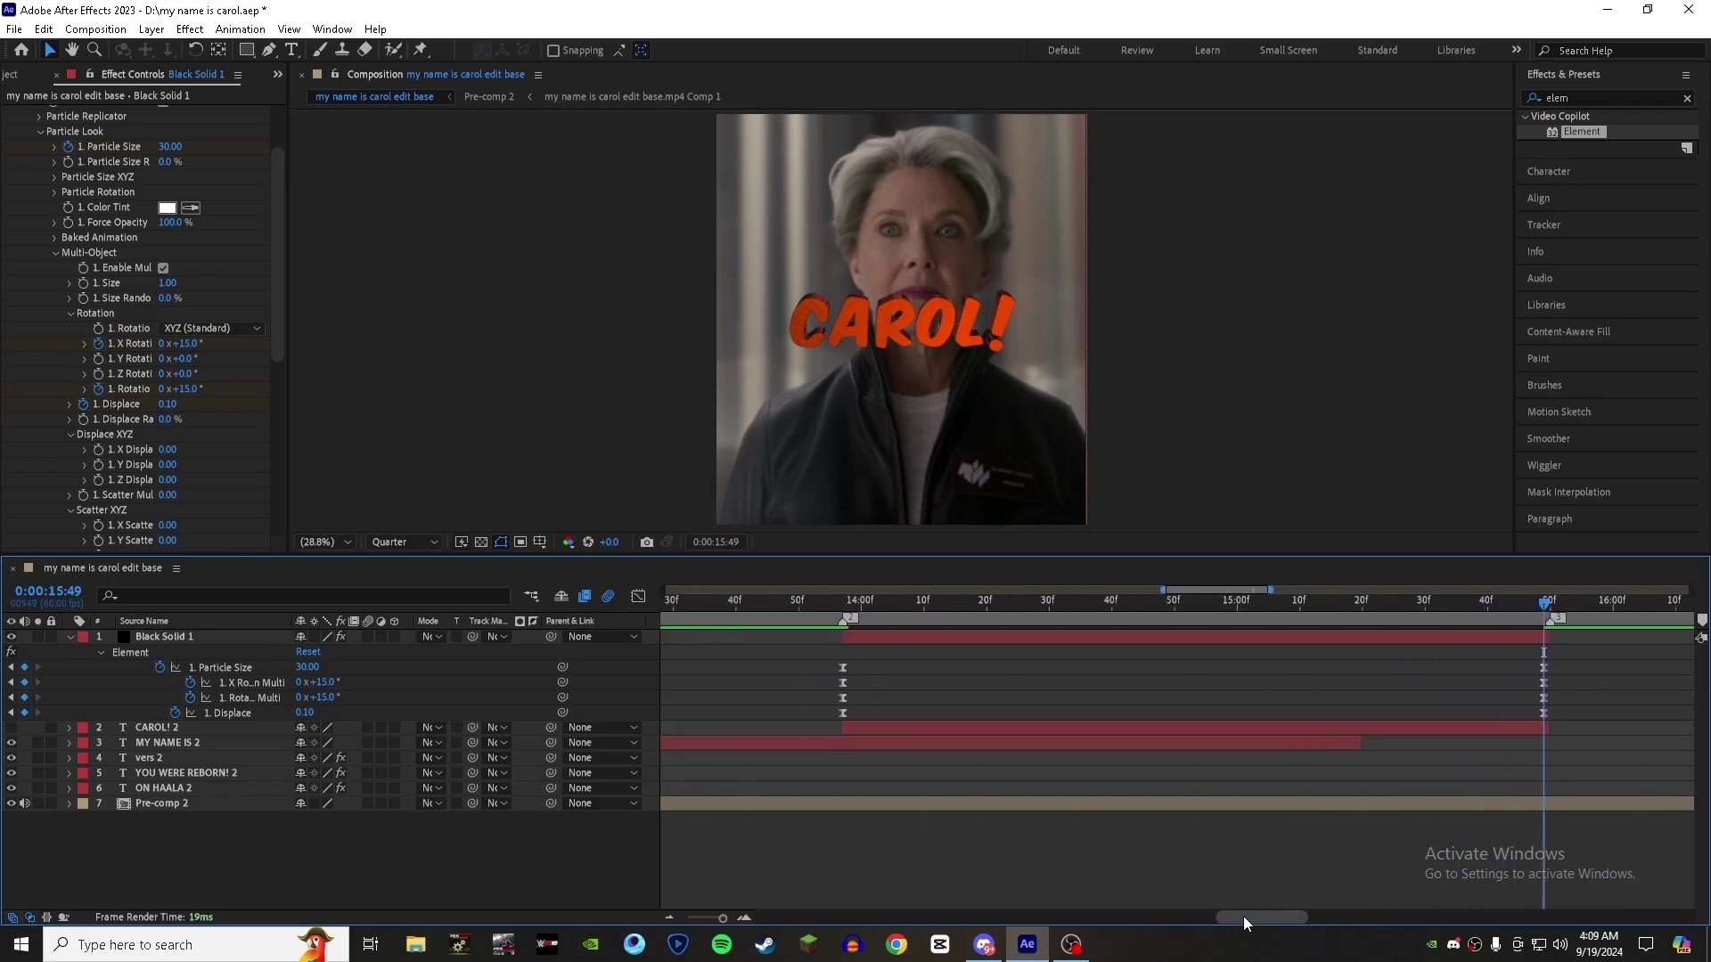
pyautogui.press('pagedown')
pyautogui.moveTo(825, 653); pyautogui.dragTo(1581, 720)
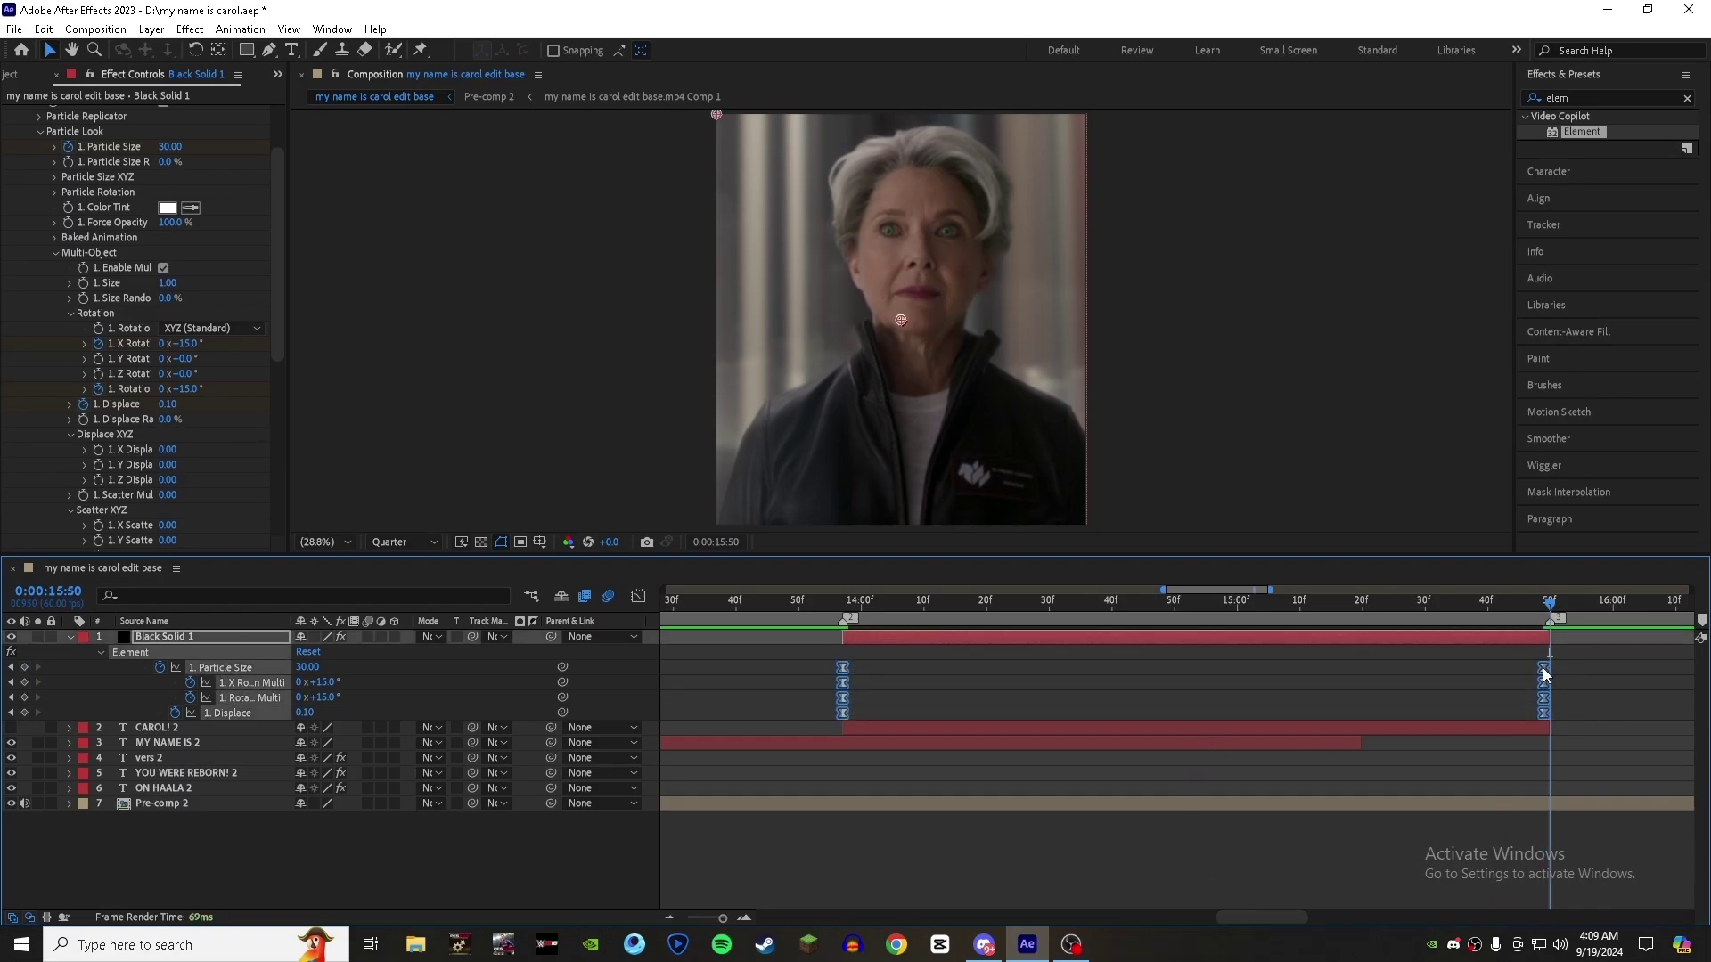
pyautogui.moveTo(1544, 674); pyautogui.dragTo(1550, 675)
pyautogui.click(796, 647)
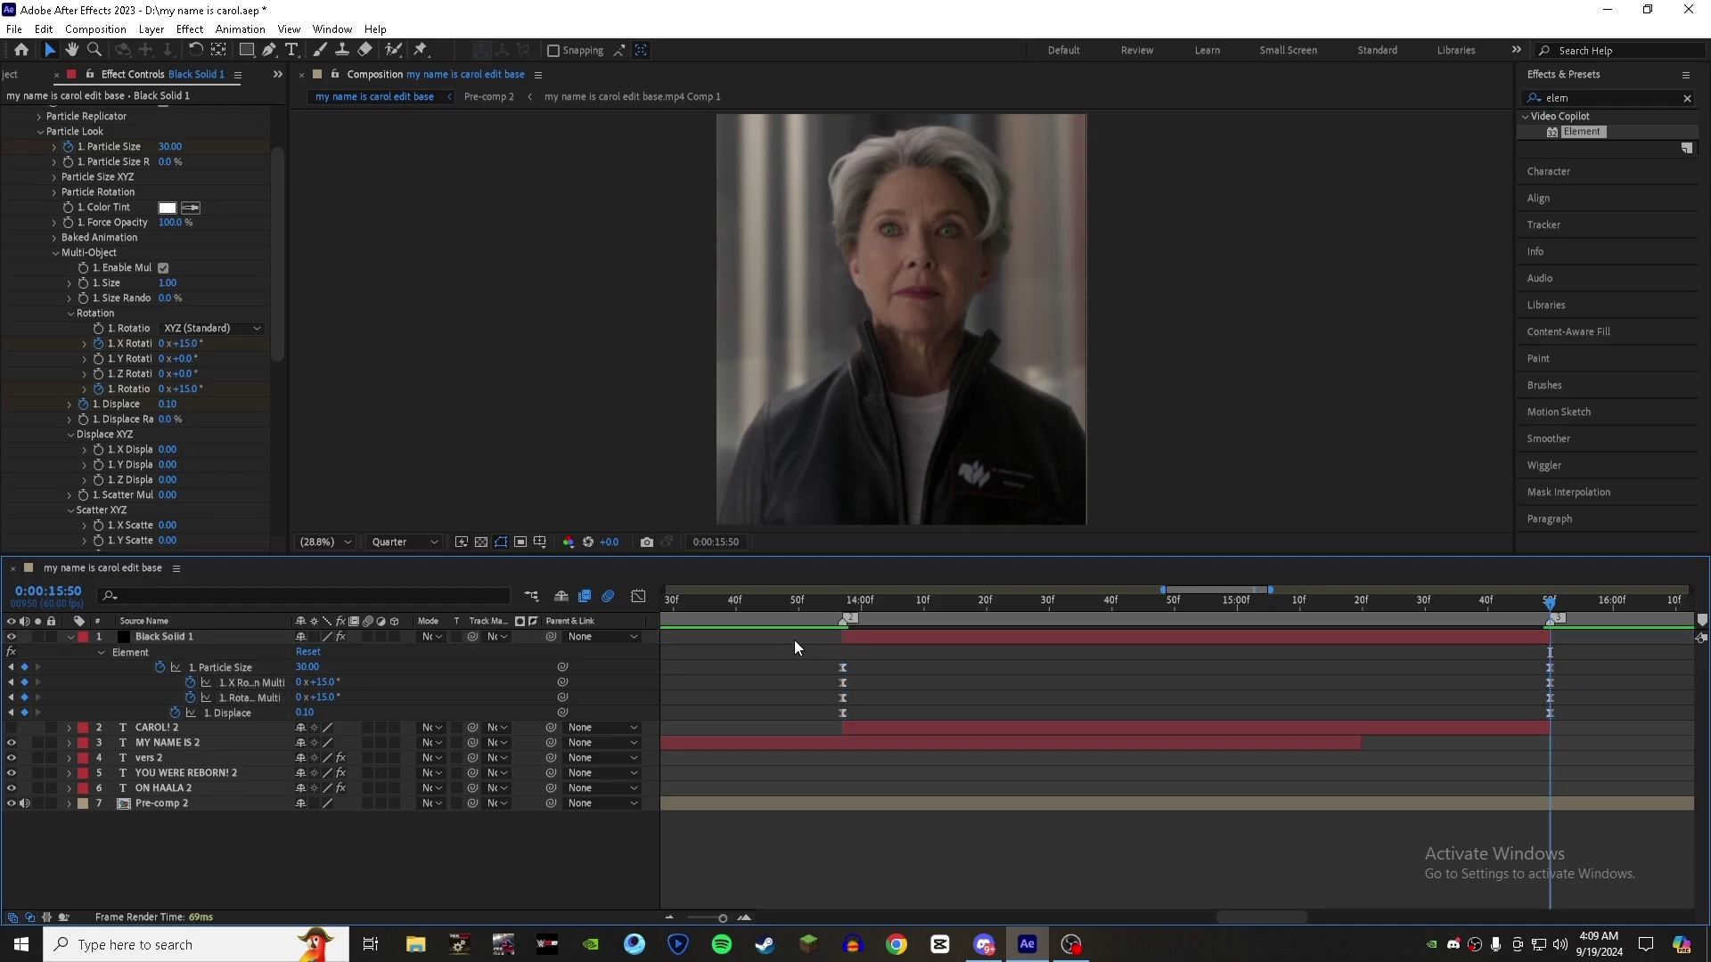
# - Keyframe Black Solid 1 opacity from 0% at 13:57 up to 100% around 14:10
pyautogui.click(839, 610)
pyautogui.click(873, 642)
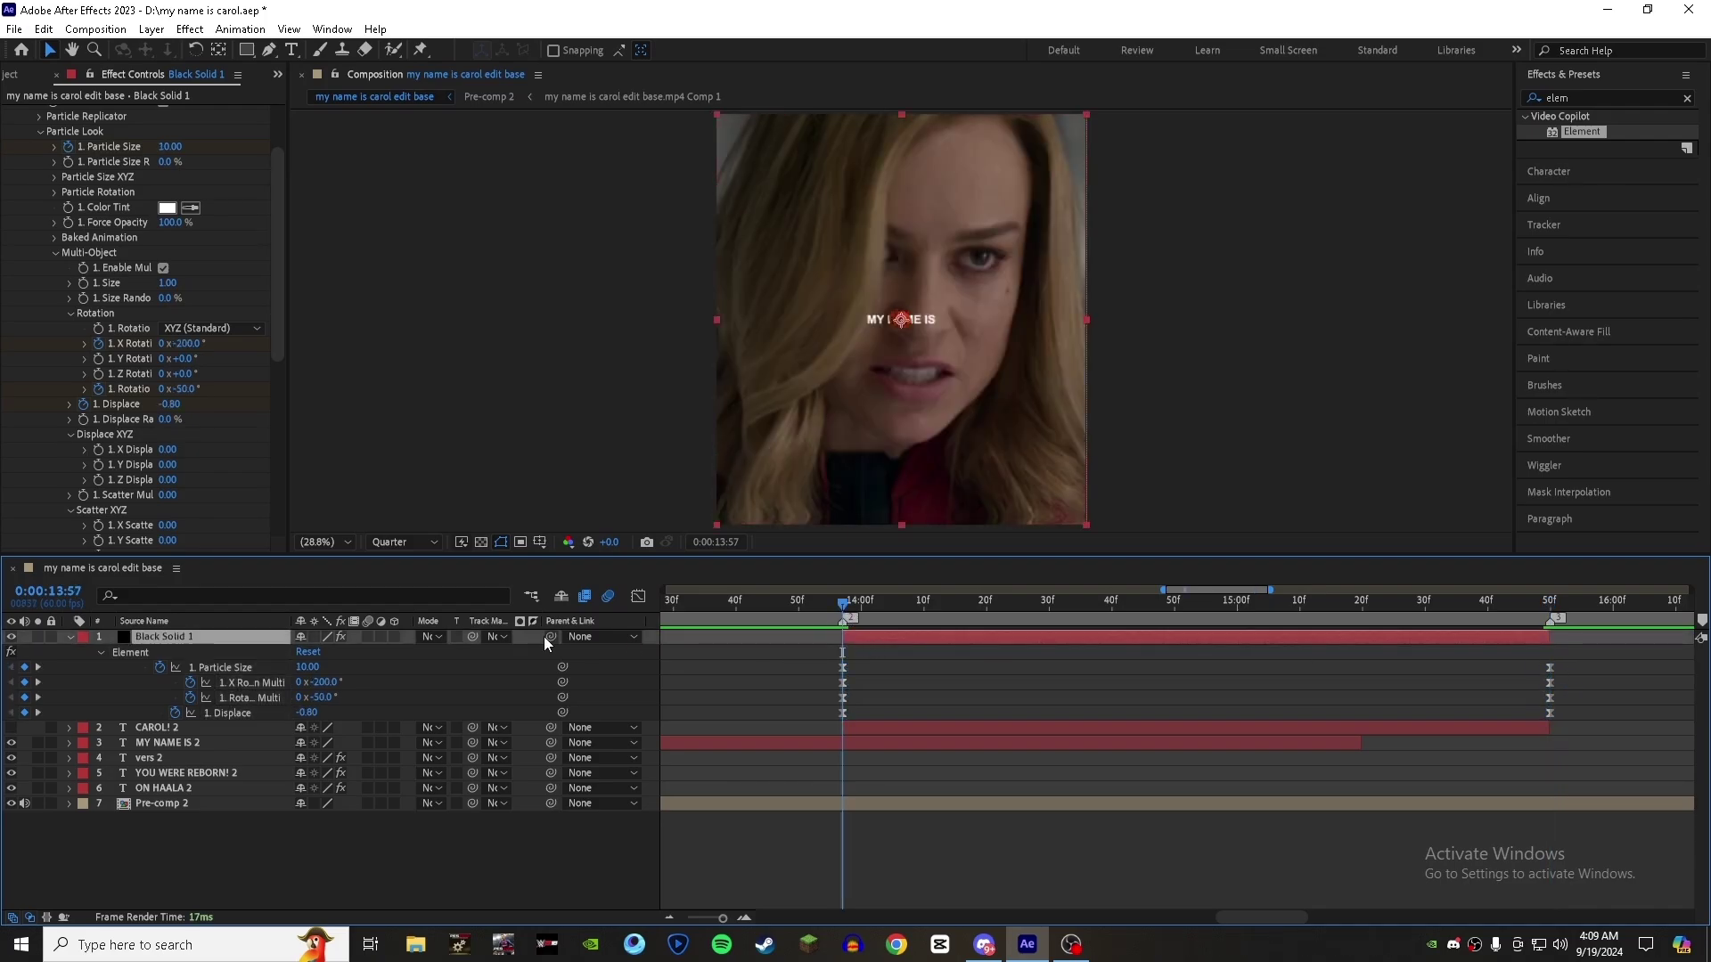
pyautogui.press('t')
pyautogui.click(114, 652)
pyautogui.moveTo(306, 652); pyautogui.dragTo(221, 653)
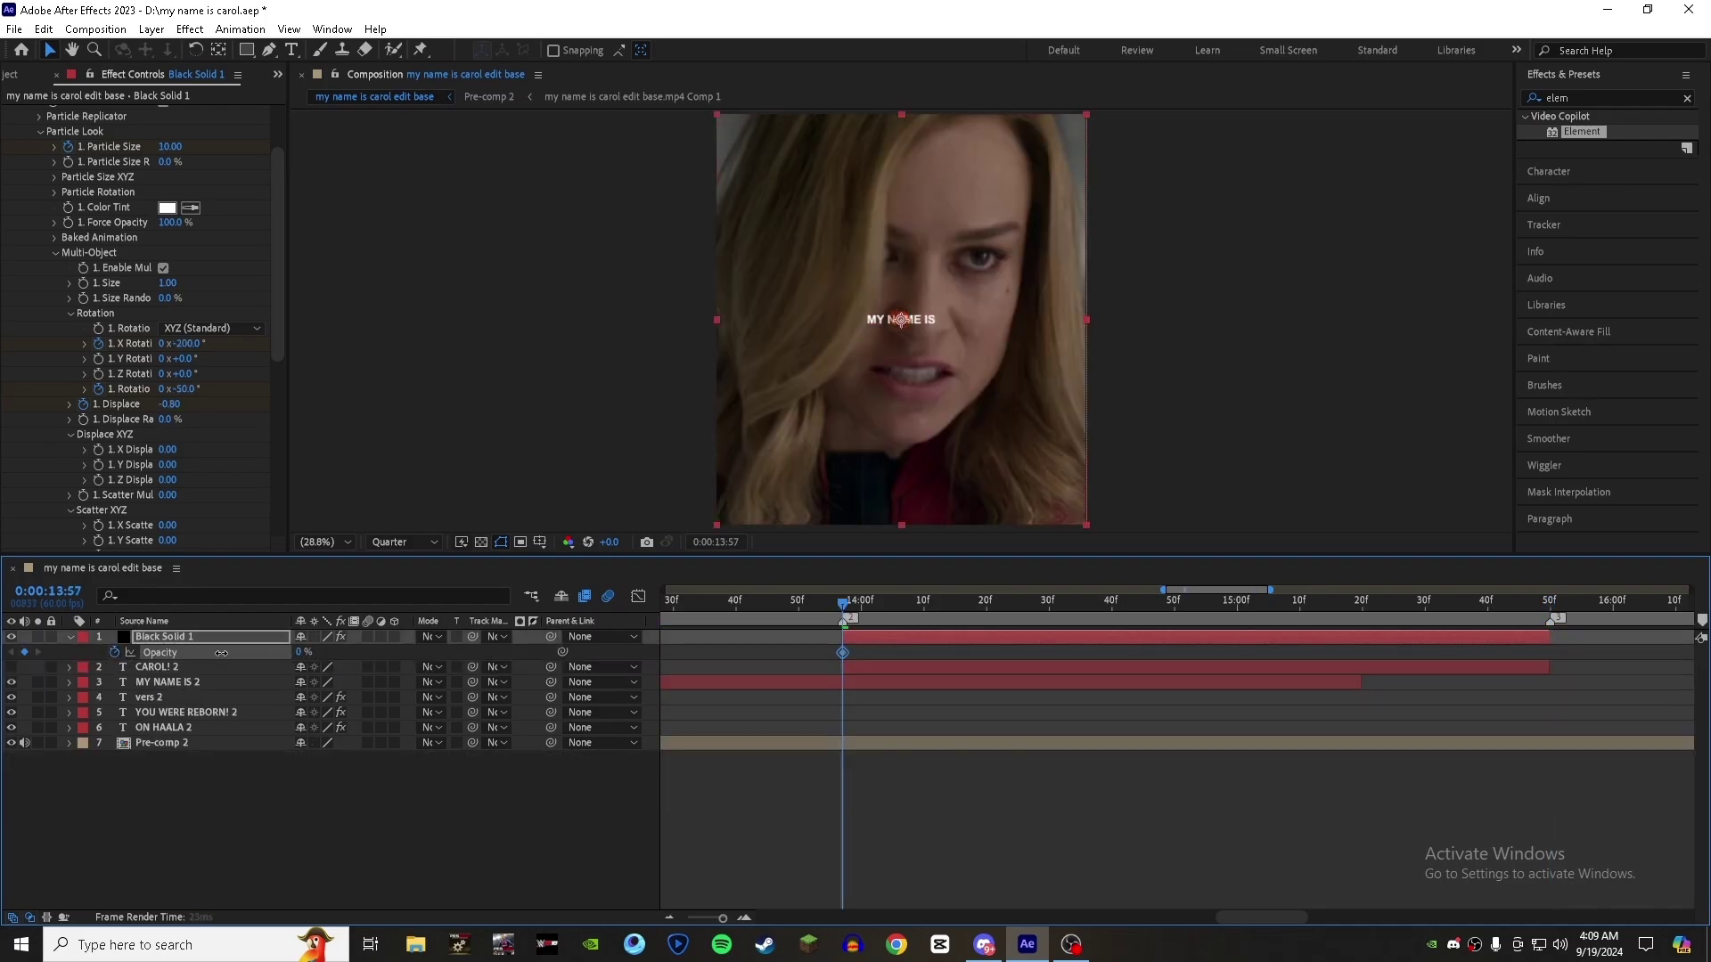
pyautogui.moveTo(939, 606); pyautogui.dragTo(924, 611)
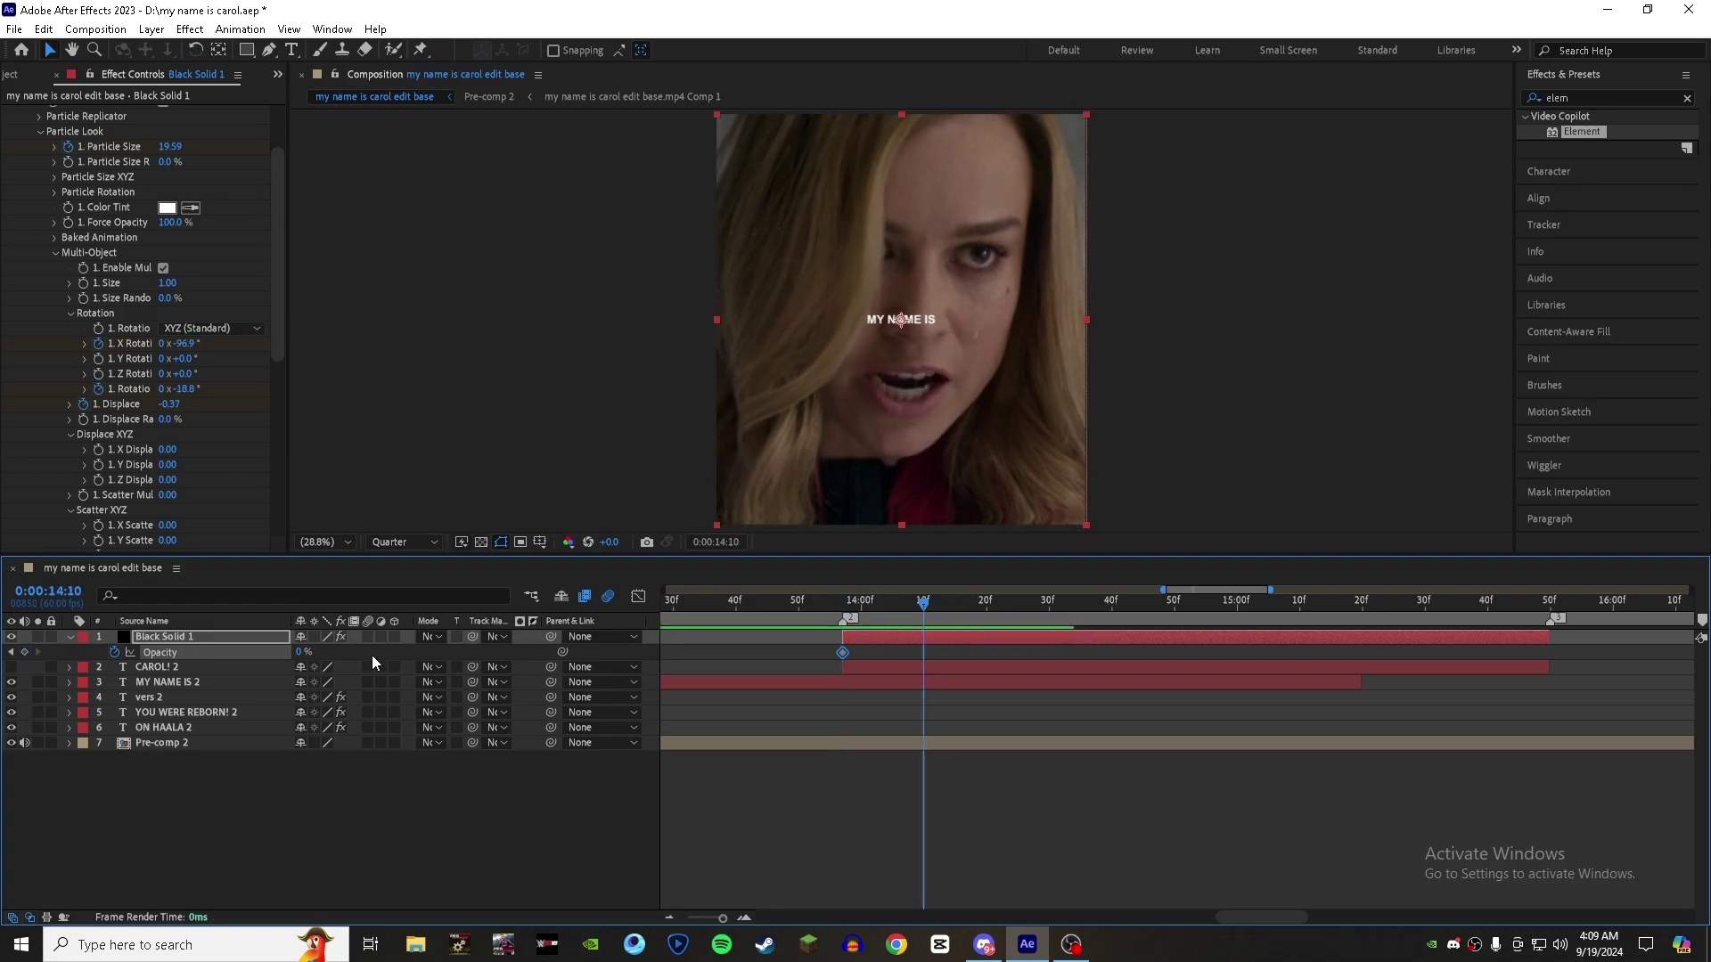
pyautogui.moveTo(301, 653); pyautogui.dragTo(582, 569)
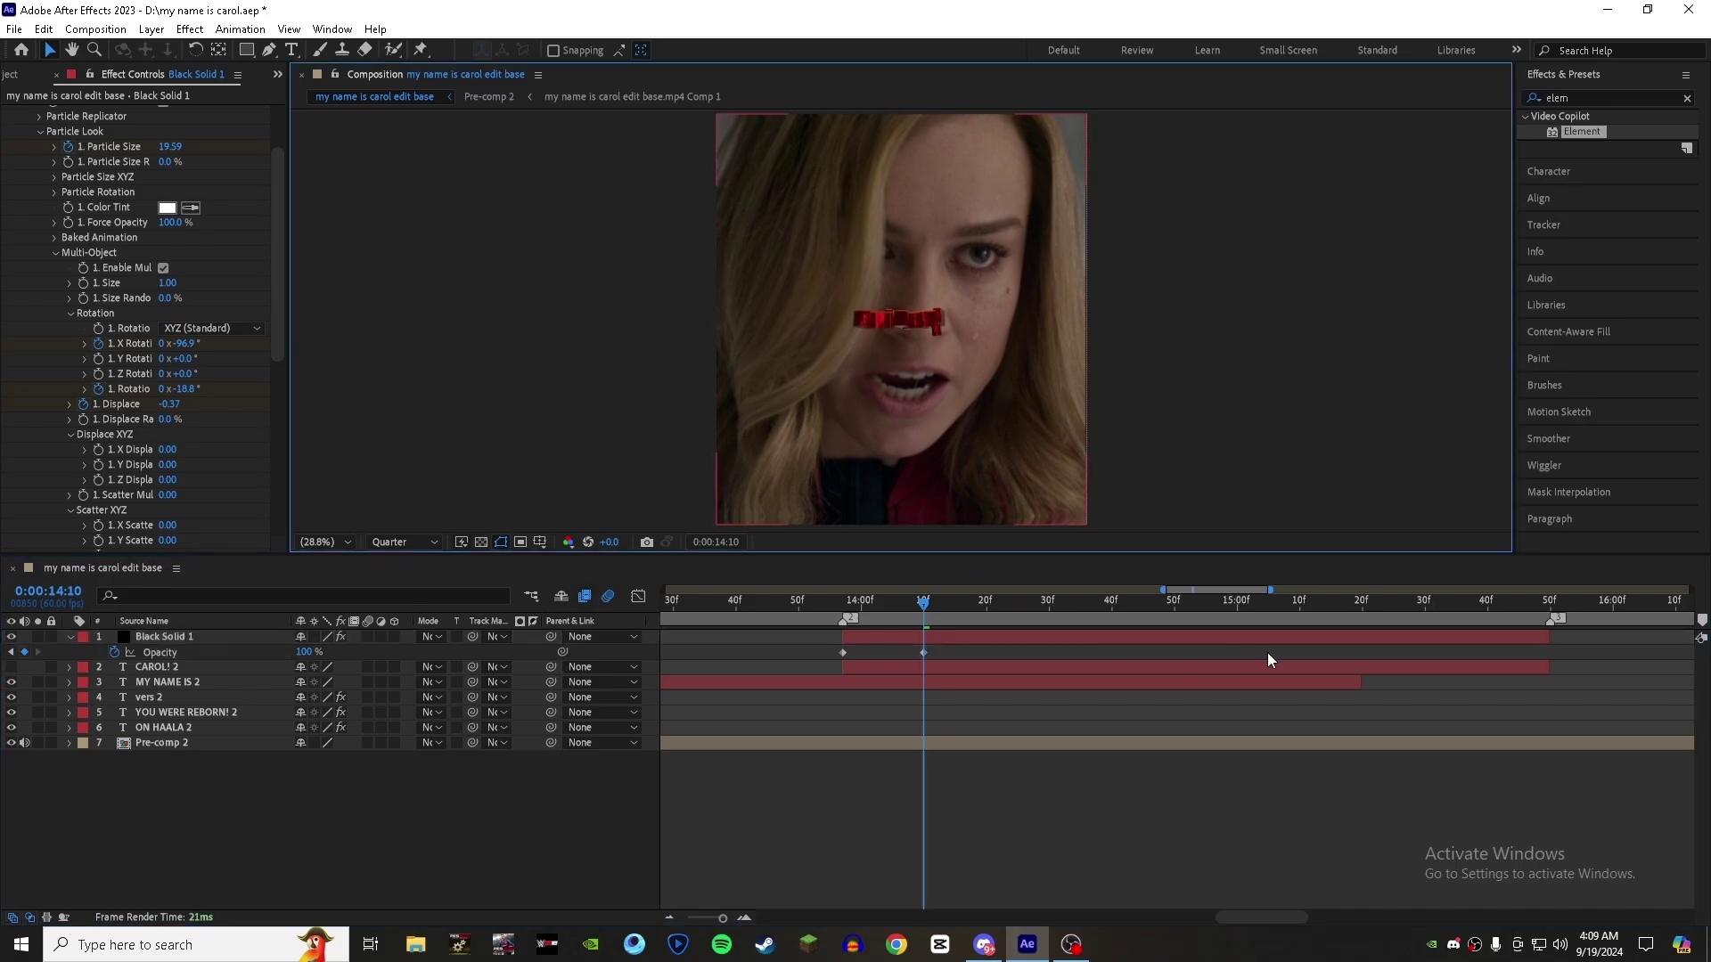
# - Hold opacity at 100% at 15:10 and fade back to 0% by 15:50
pyautogui.click(1295, 610)
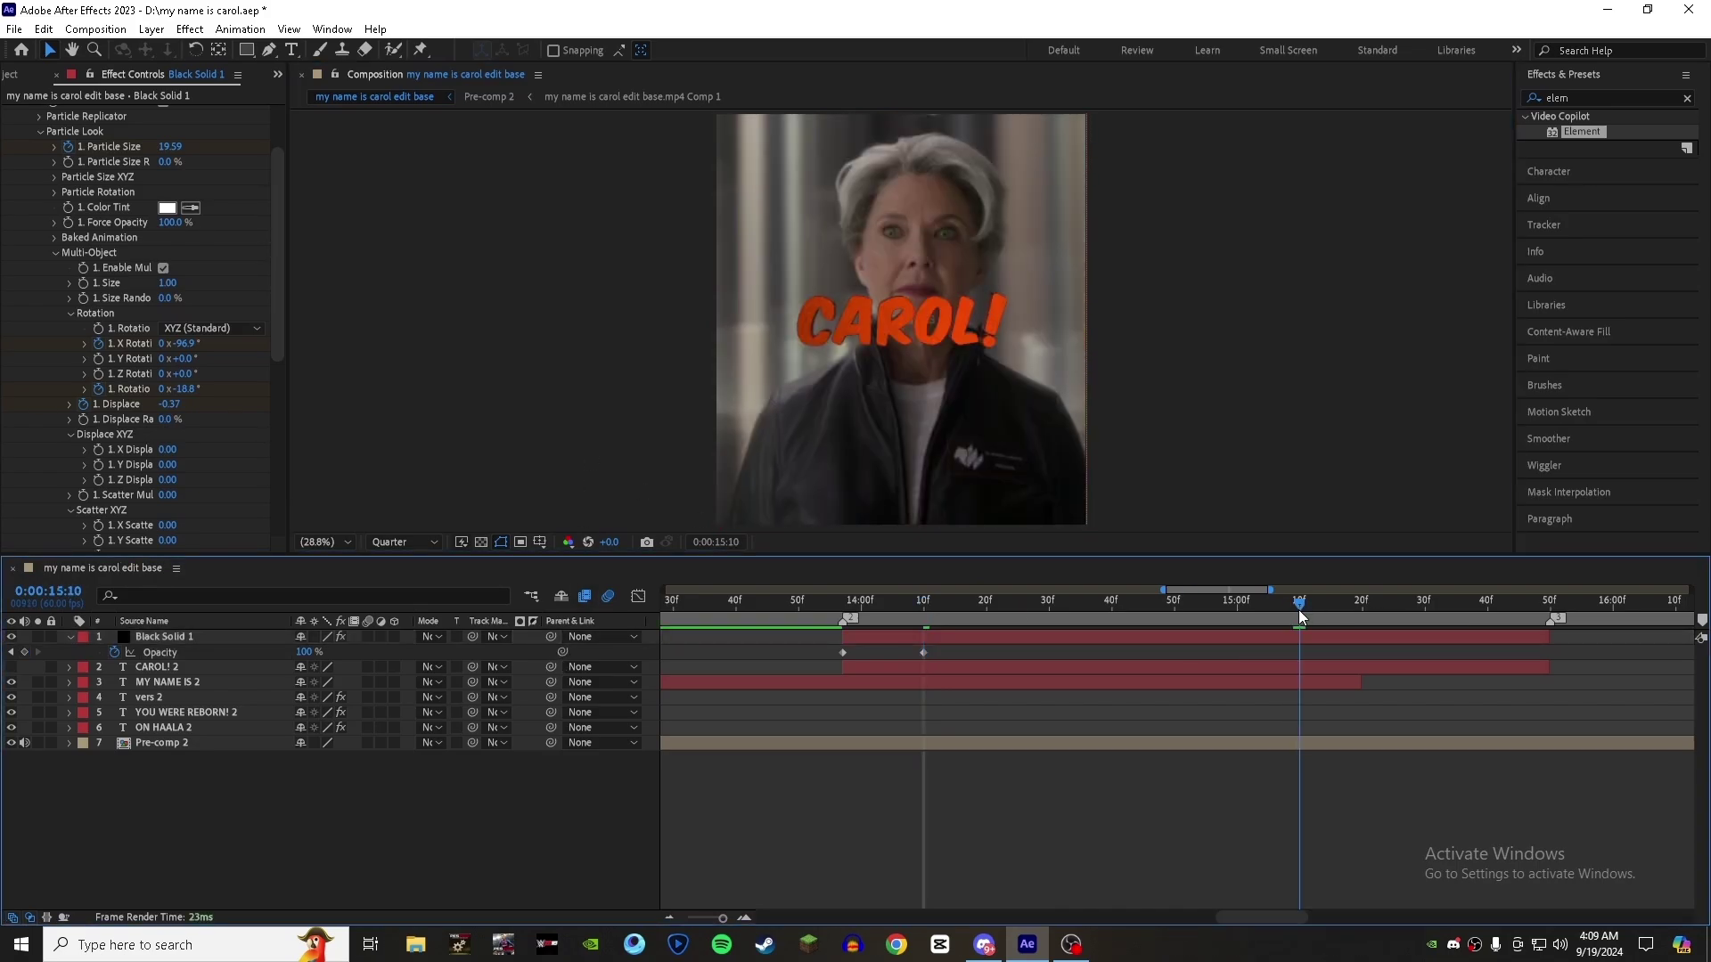
pyautogui.click(24, 652)
pyautogui.click(1551, 604)
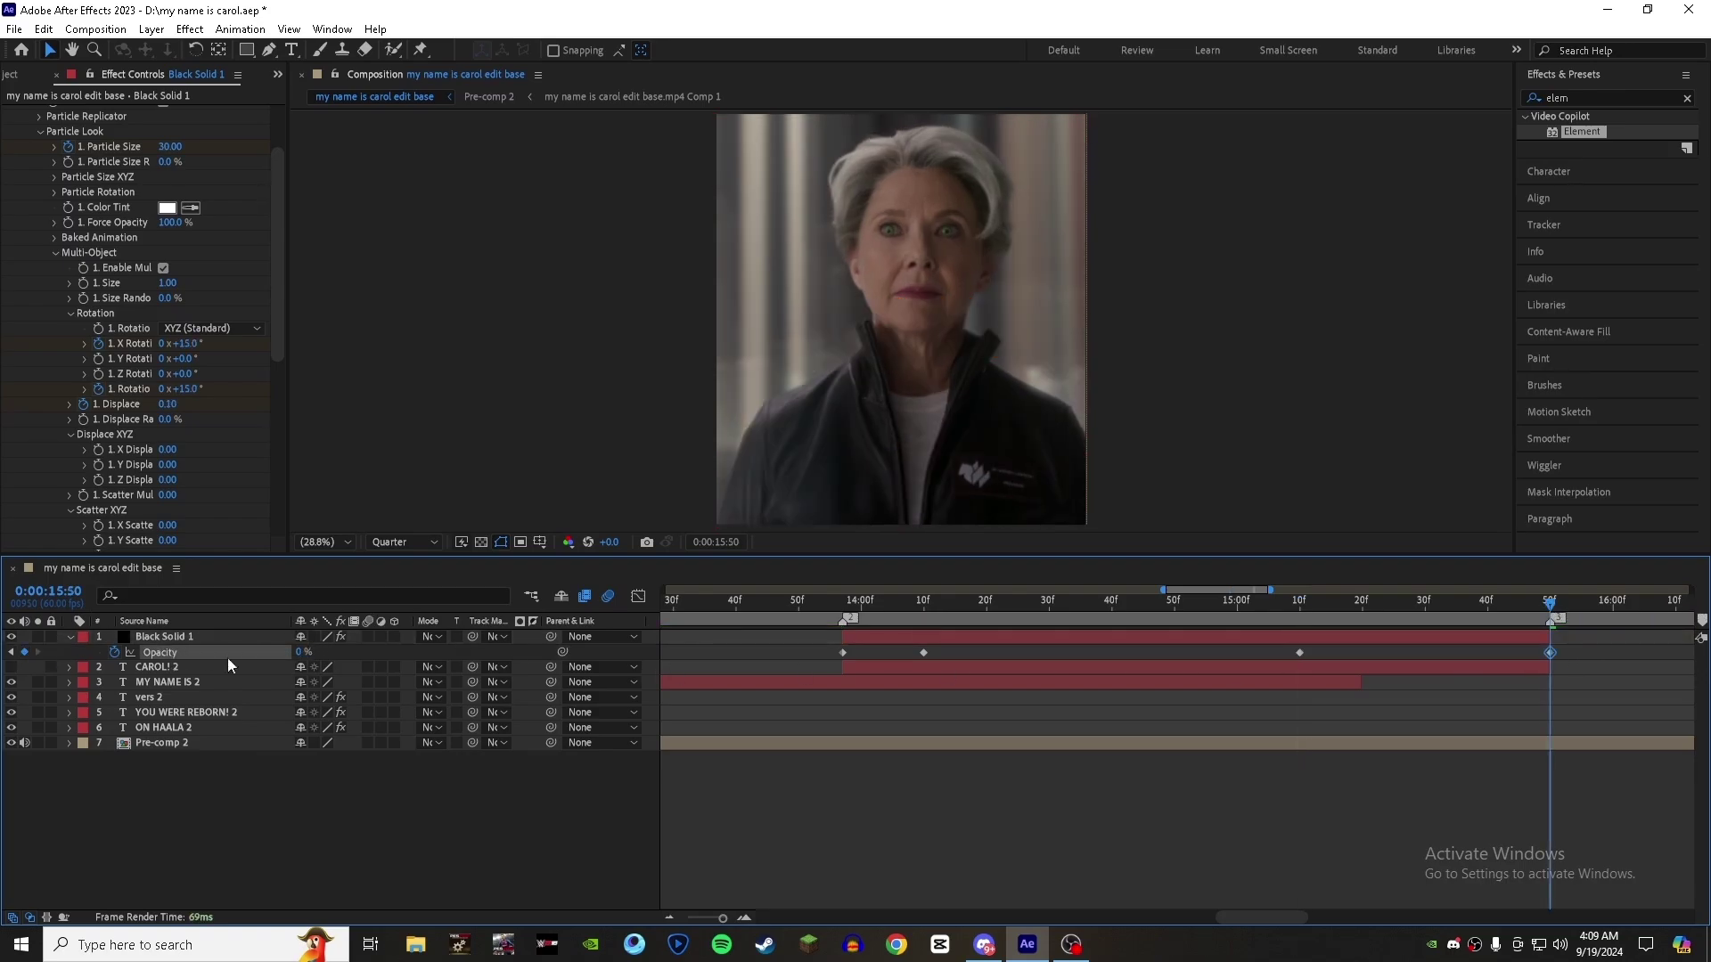
pyautogui.click(877, 629)
# - Apply CC Light Sweep to Black Solid 1 at 13:57
pyautogui.click(843, 605)
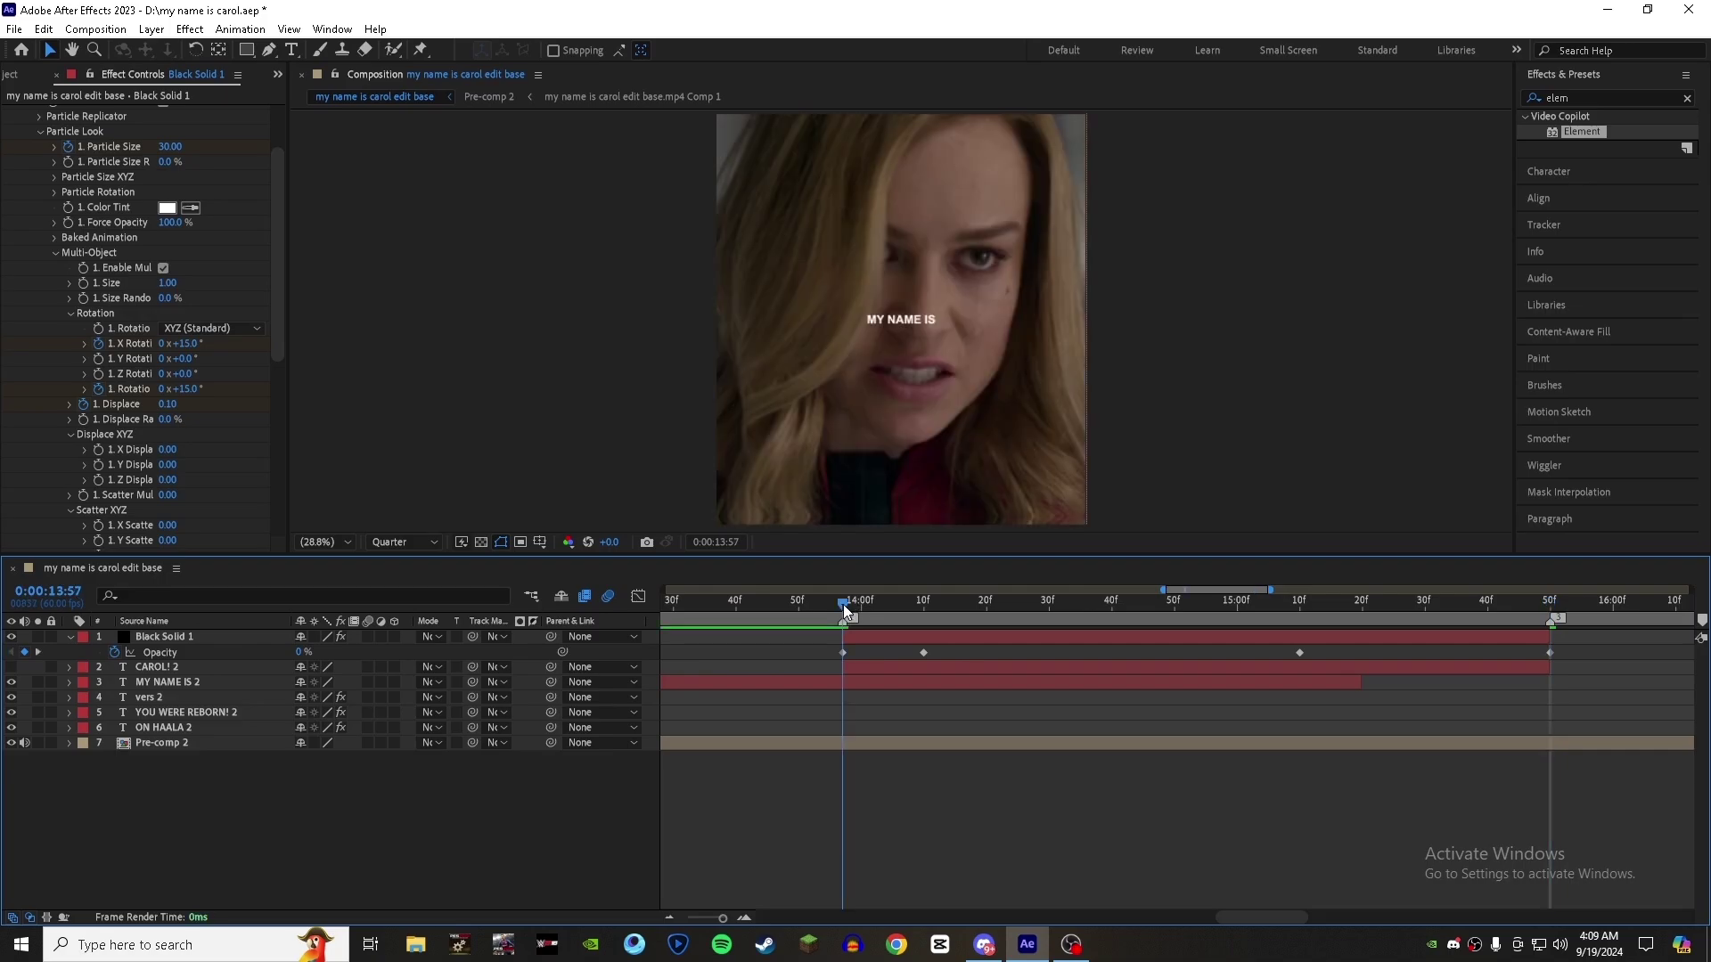
pyautogui.click(1589, 97)
pyautogui.write('cc')
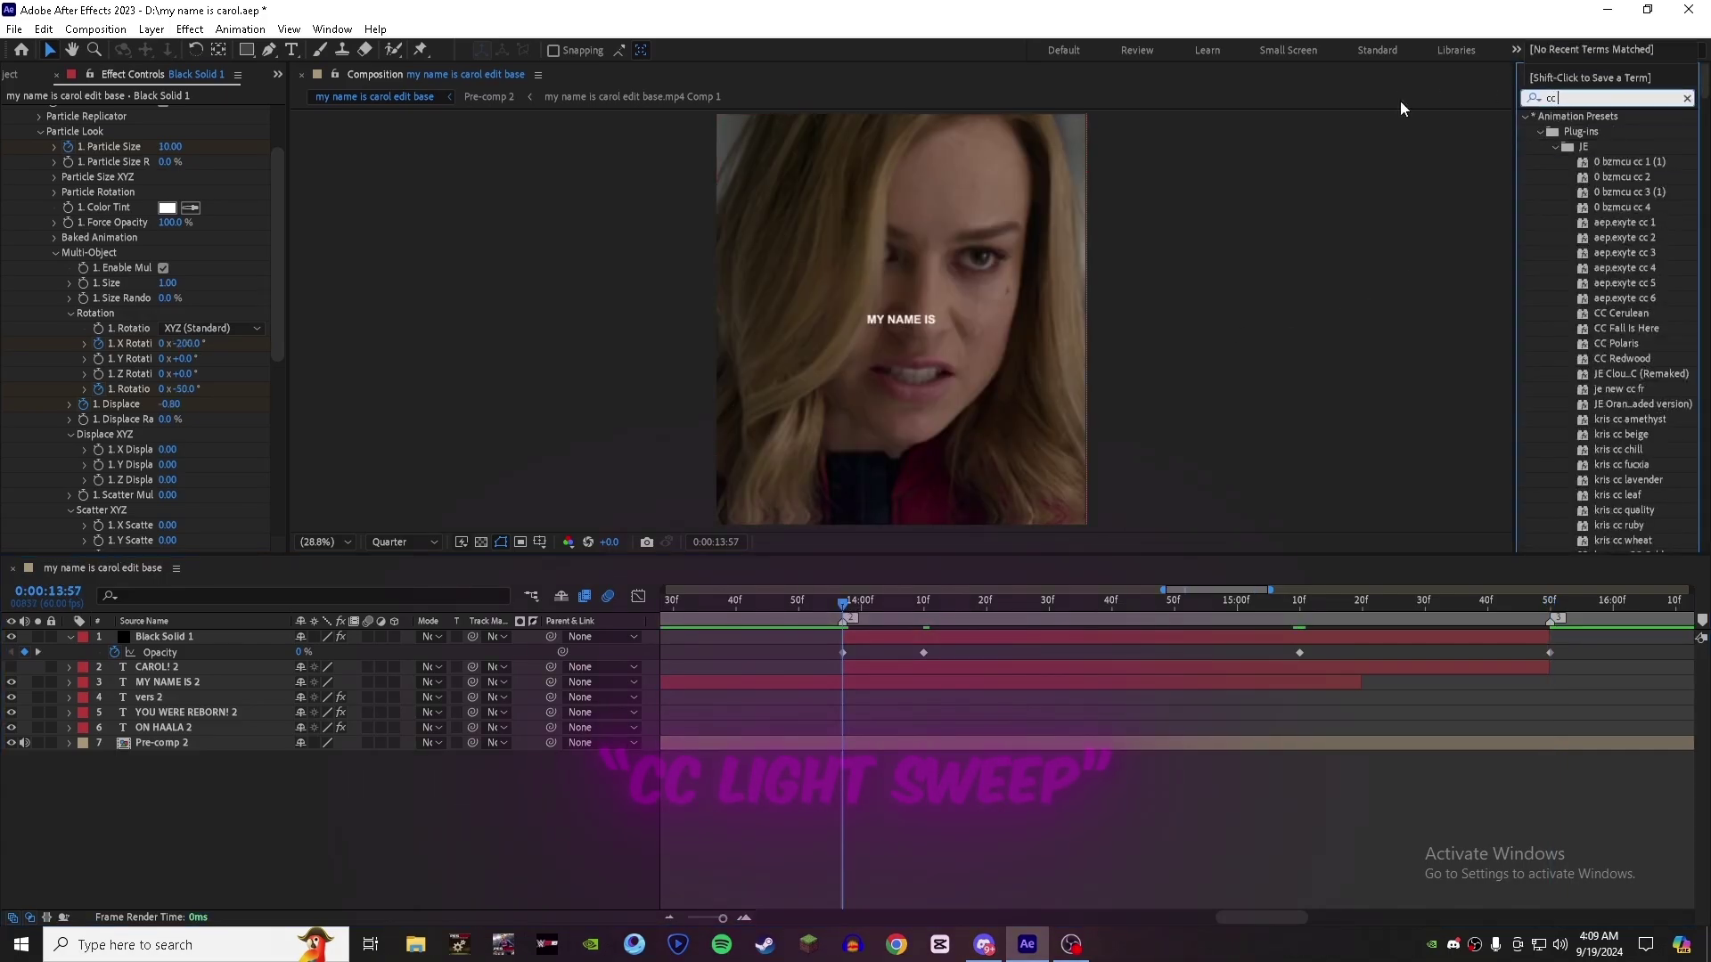
pyautogui.write(' ligh')
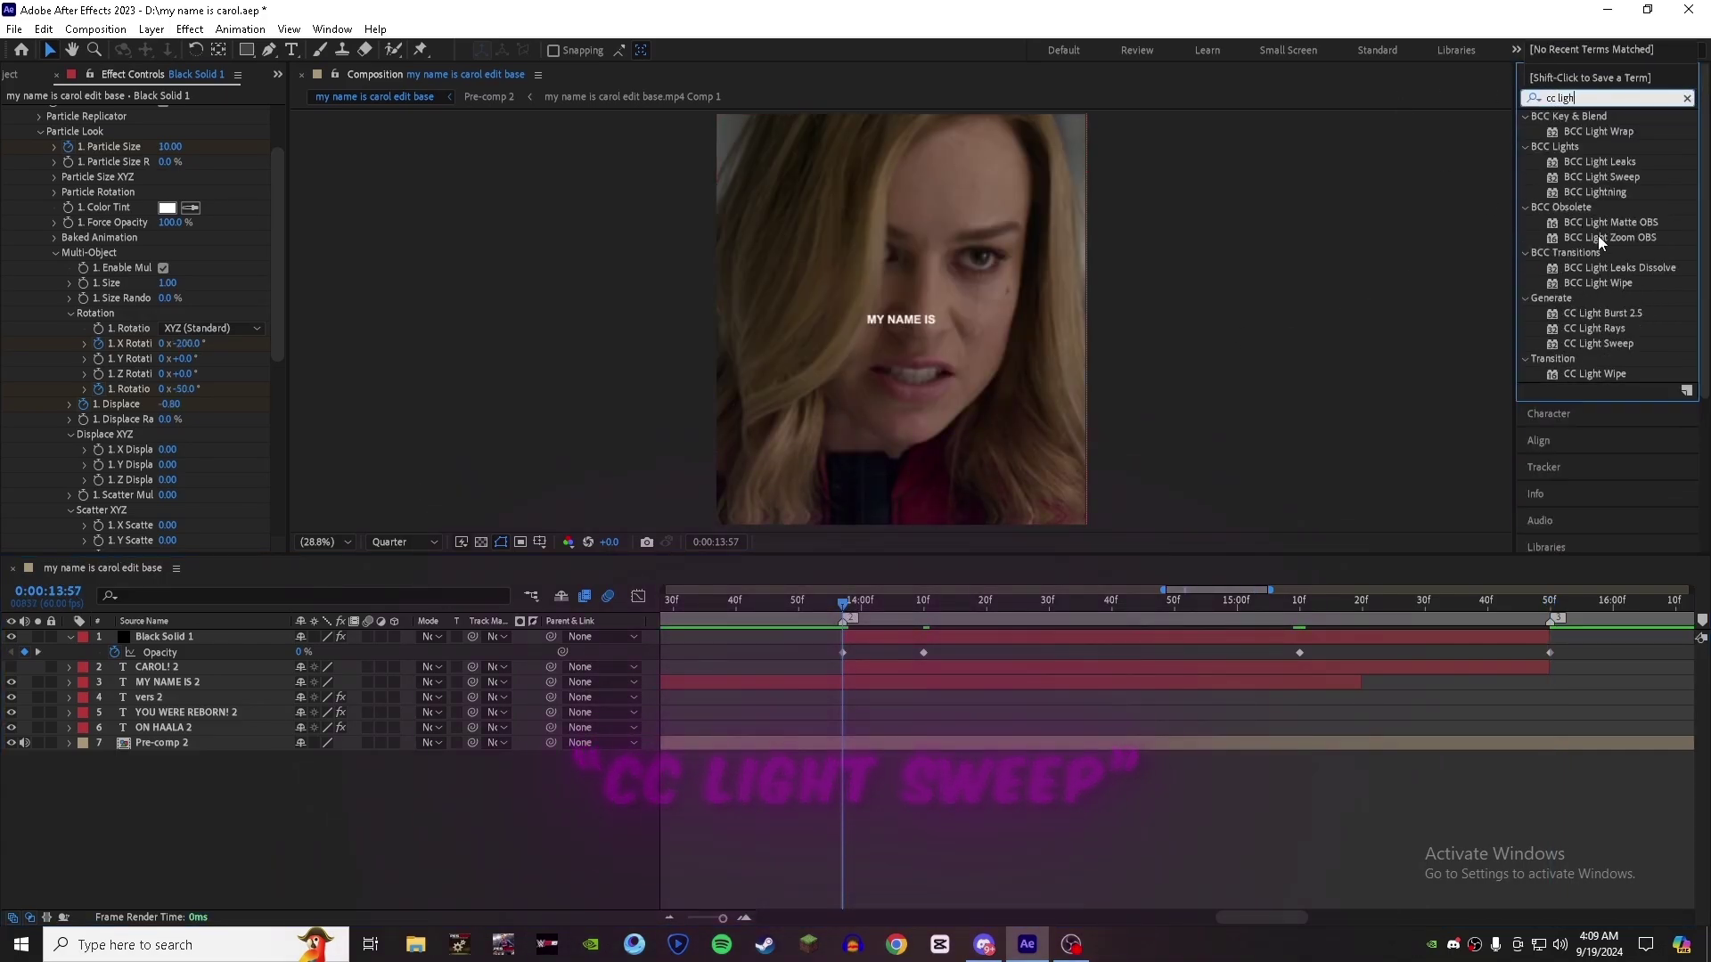
pyautogui.moveTo(1616, 343); pyautogui.dragTo(981, 638)
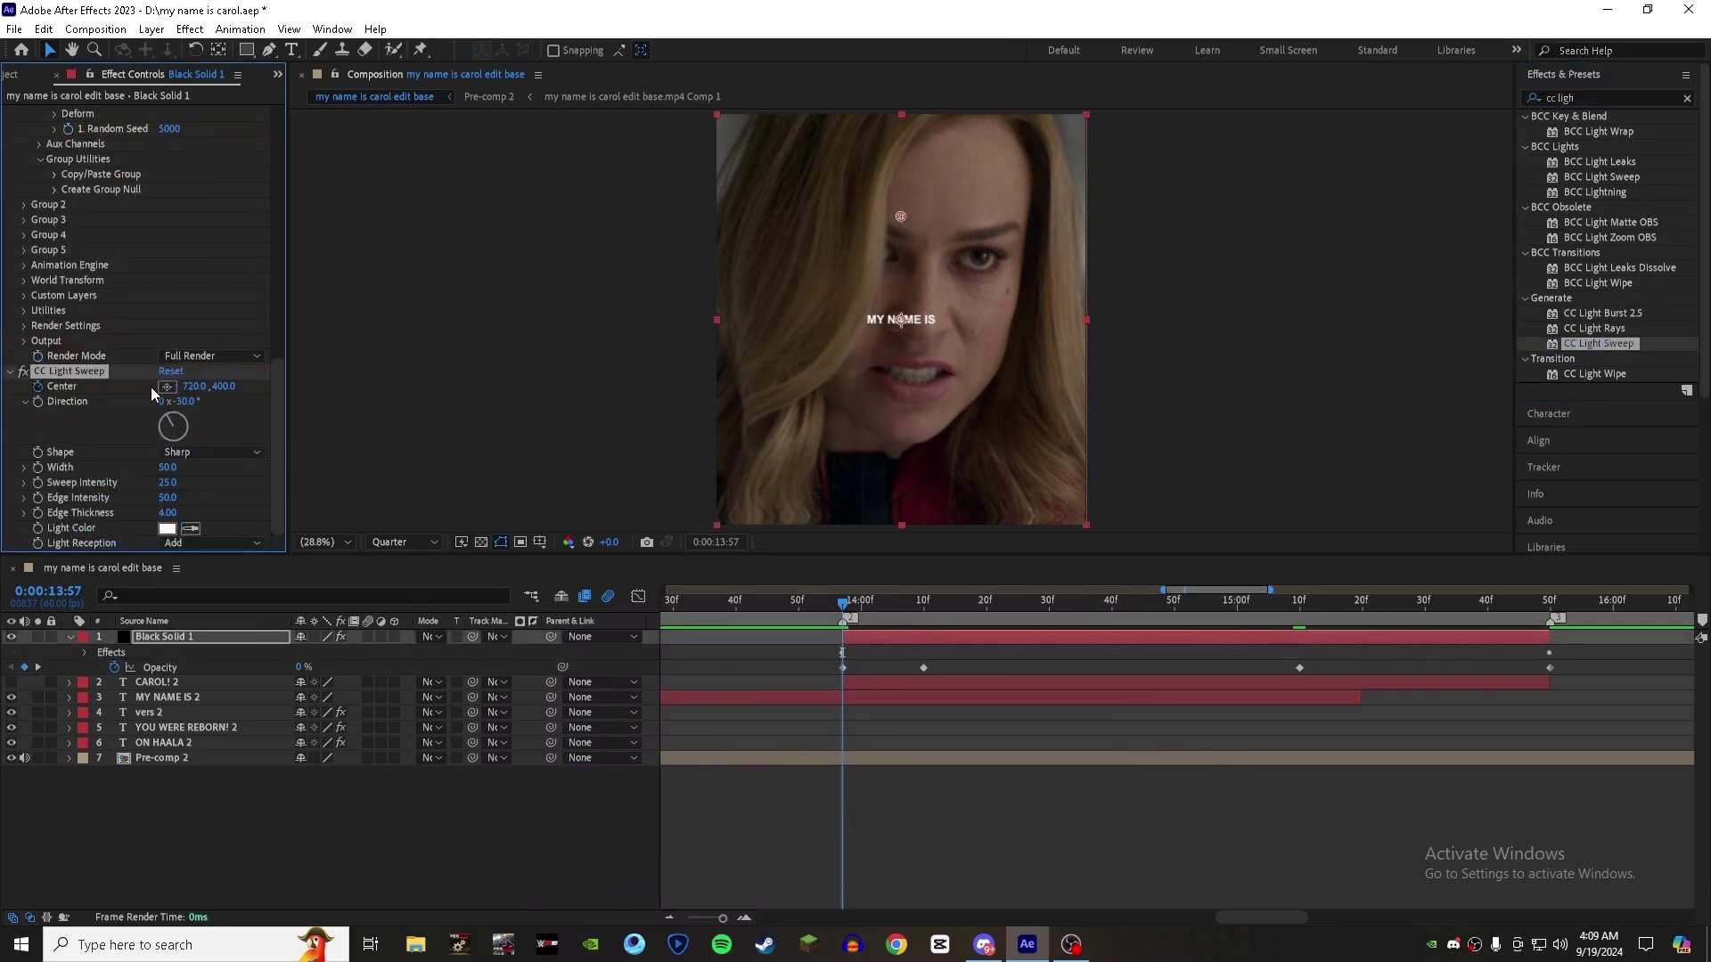
# - Keyframe the sweep Center from lower left at 13:57 to the right at 15:50
pyautogui.click(720, 393)
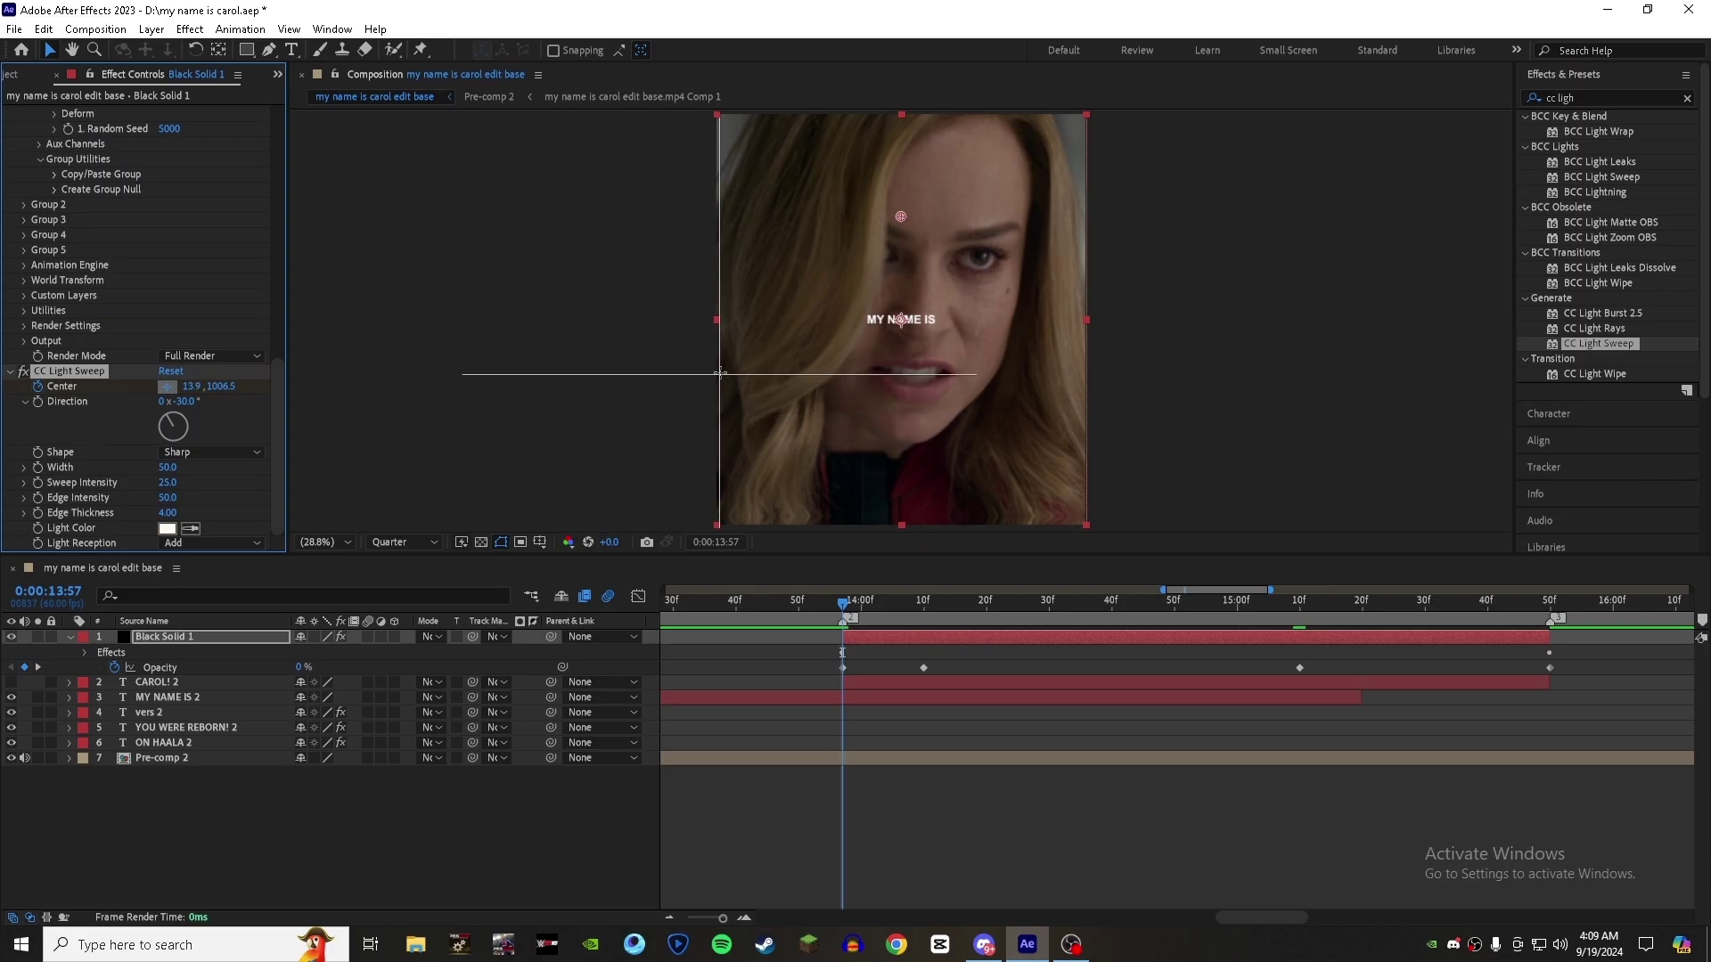
pyautogui.moveTo(720, 374); pyautogui.dragTo(803, 371)
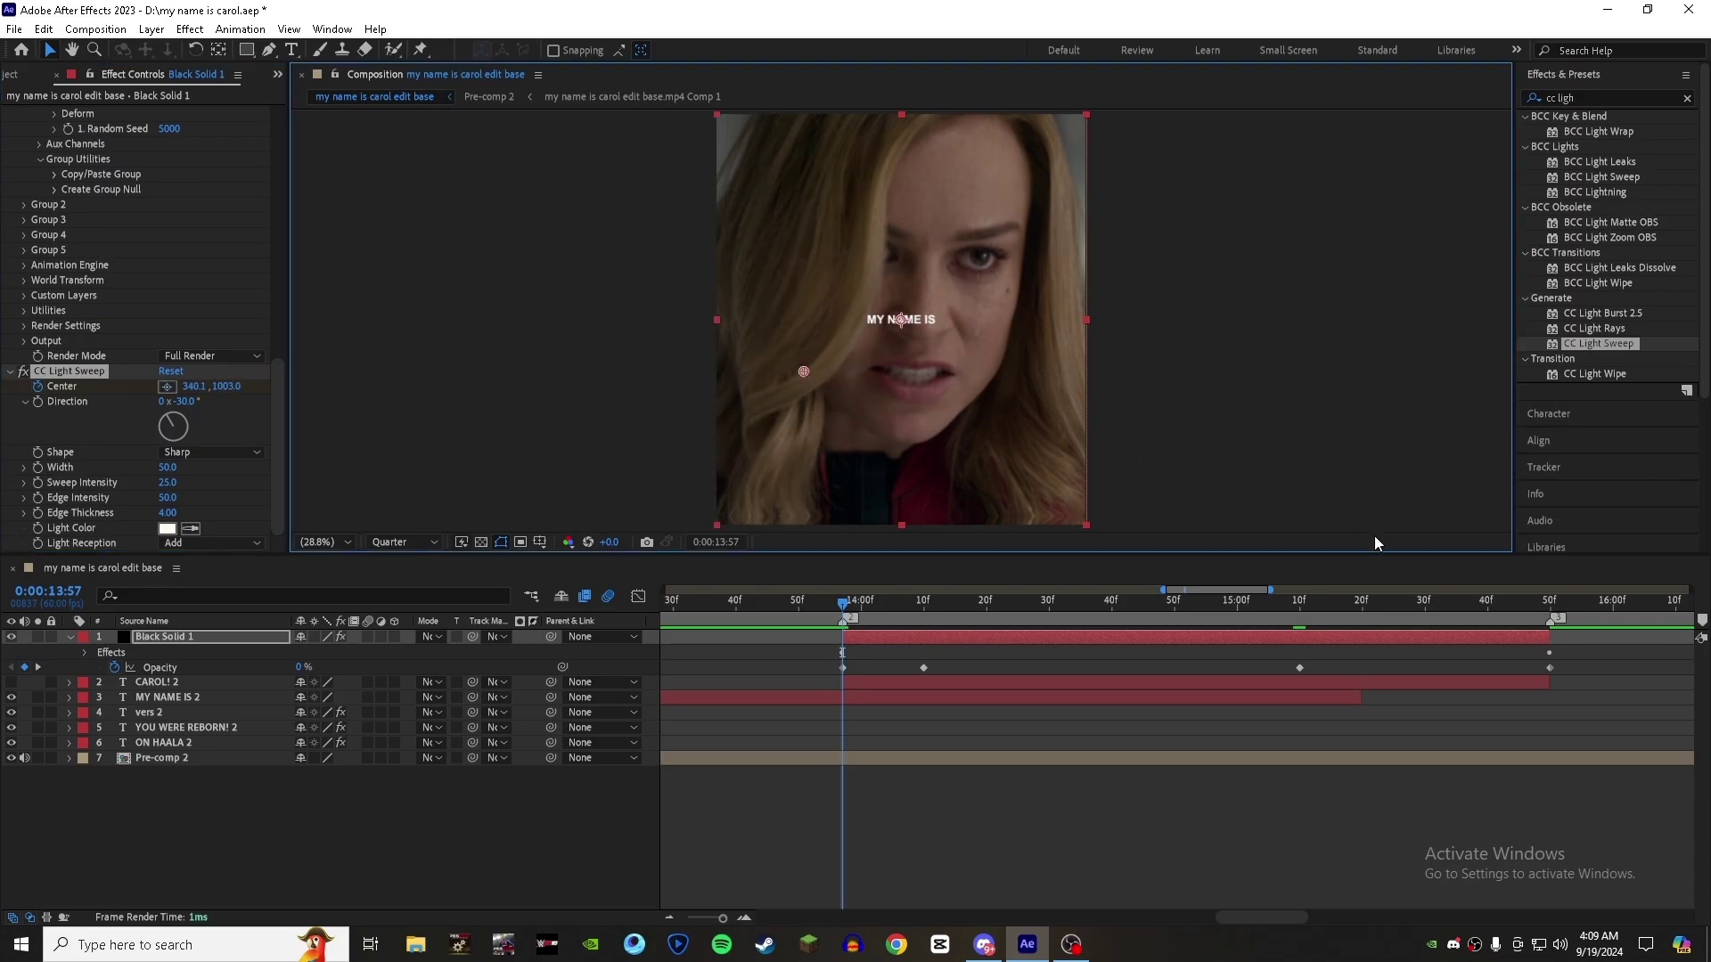
pyautogui.click(1549, 609)
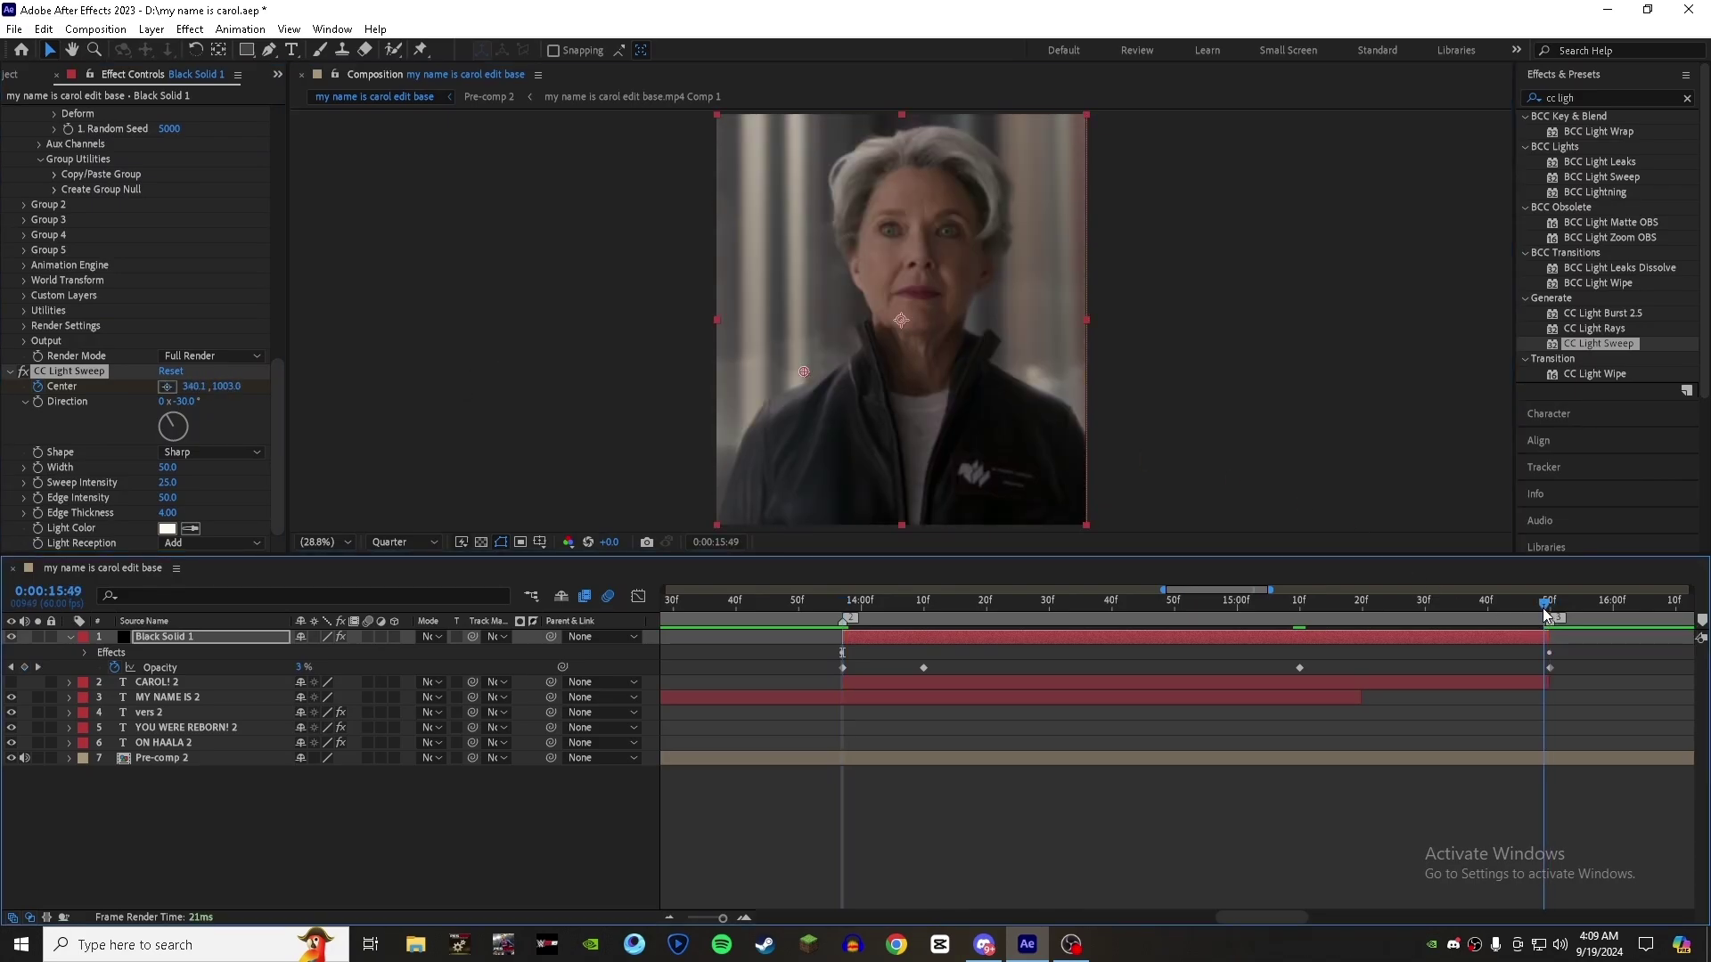
pyautogui.click(167, 387)
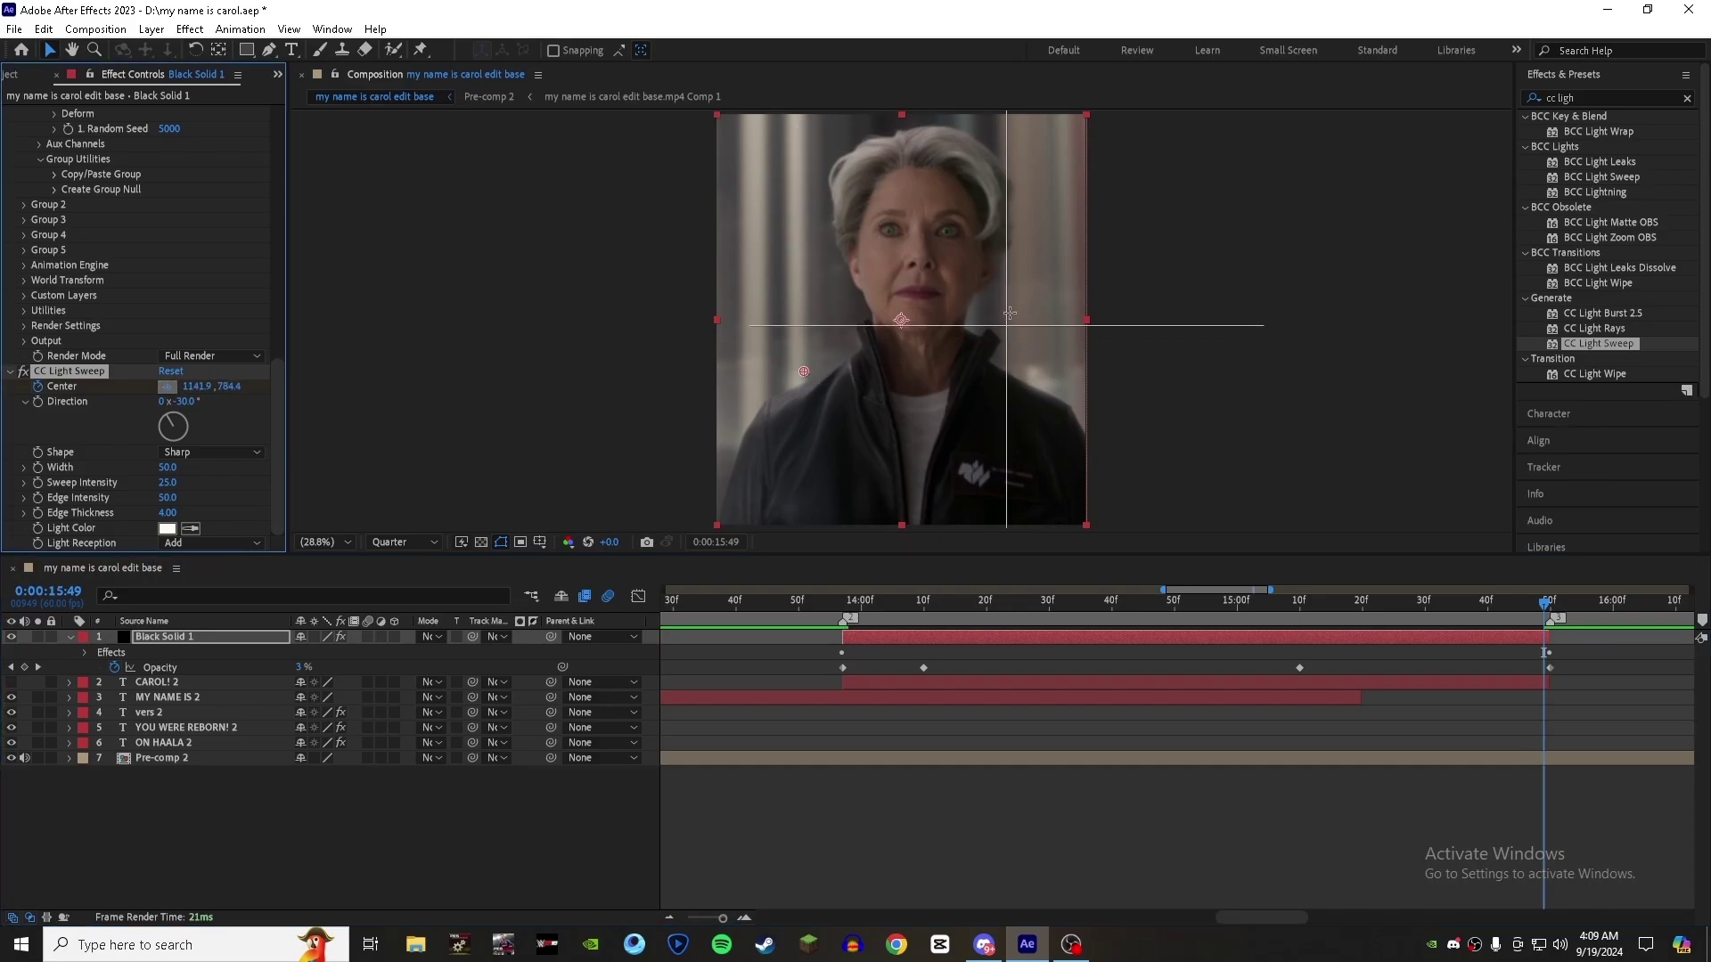
pyautogui.click(1029, 634)
pyautogui.press('u')
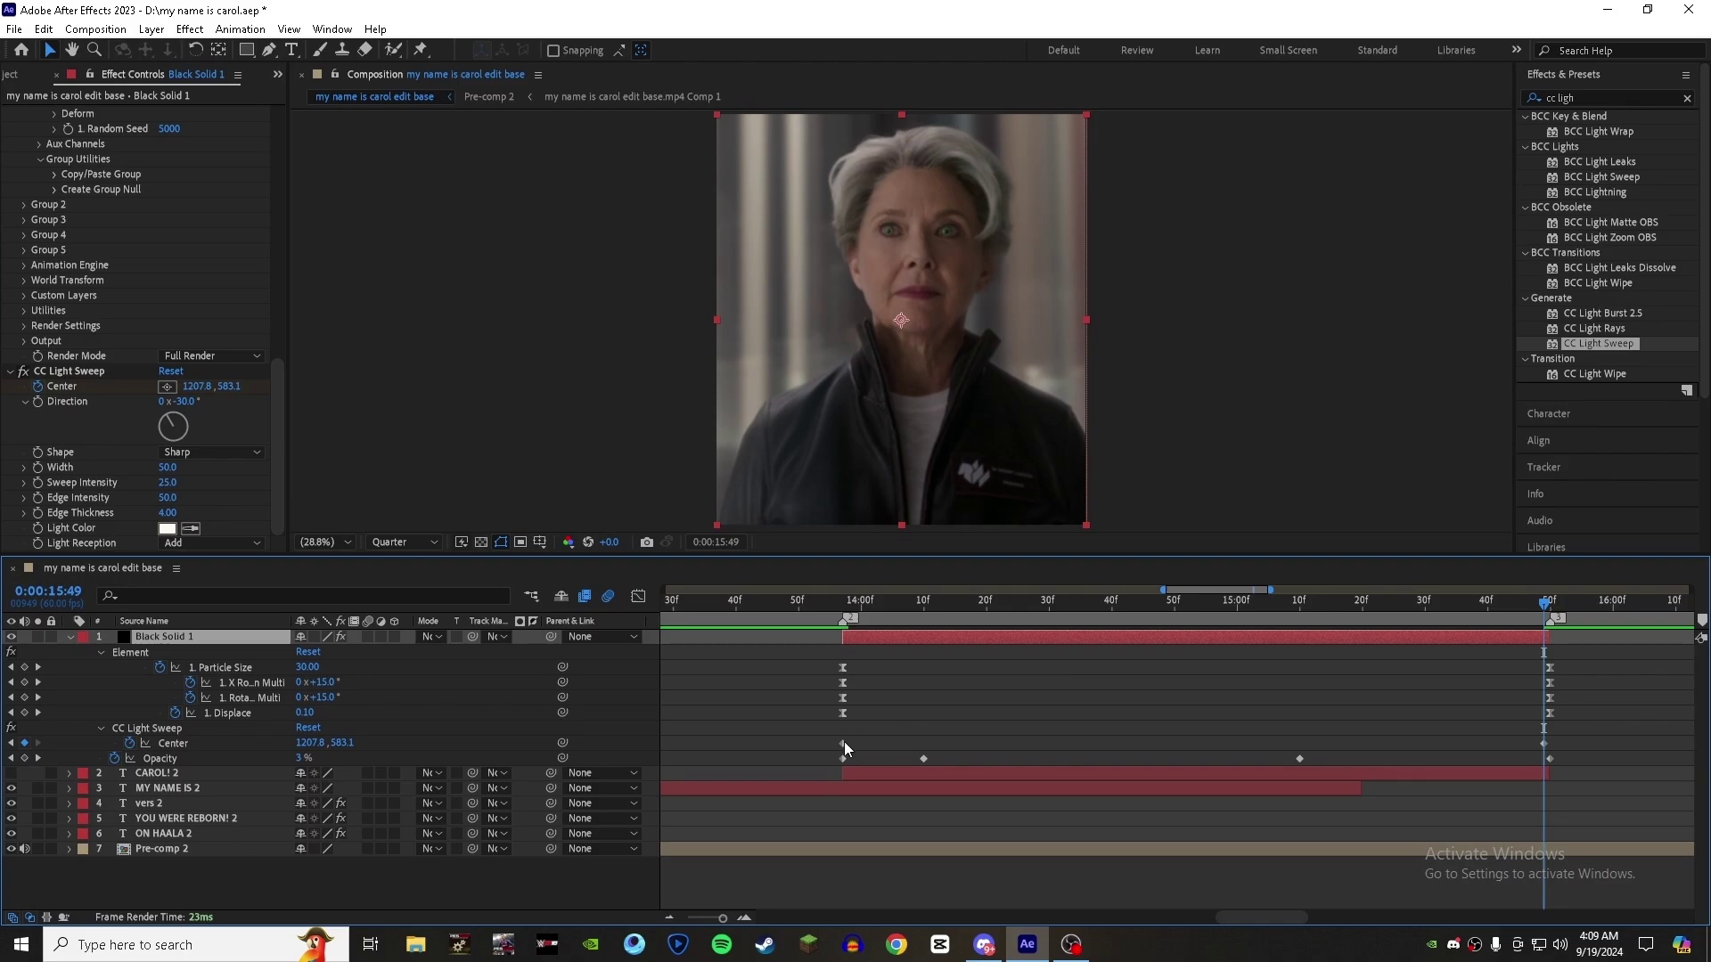
pyautogui.click(842, 743)
pyautogui.keyDown('shift'); pyautogui.click(1550, 743); pyautogui.keyUp('shift')
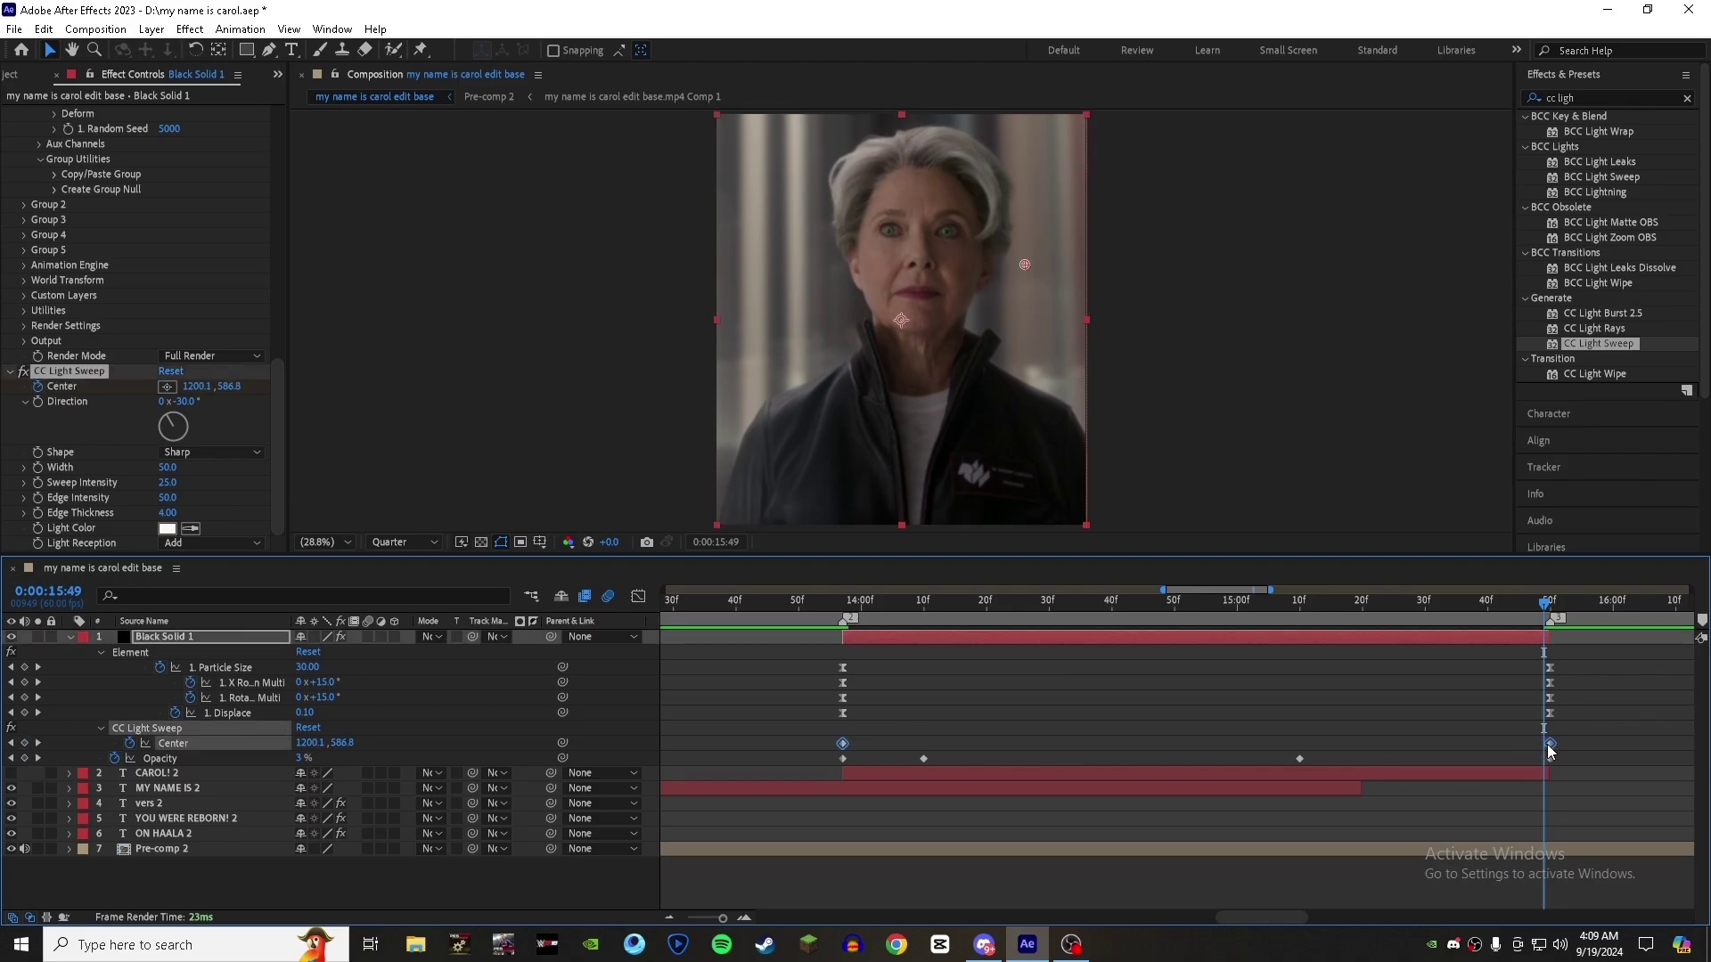
pyautogui.click(1572, 677)
pyautogui.moveTo(1515, 614)
pyautogui.mouseDown()
pyautogui.moveTo(813, 613)
pyautogui.moveTo(1424, 650)
pyautogui.moveTo(946, 639)
pyautogui.moveTo(1264, 638)
pyautogui.moveTo(1061, 653)
pyautogui.mouseUp()
# - Apply the Text Bubble Glow 1 preset to the CAROL! layer
pyautogui.click(1568, 98)
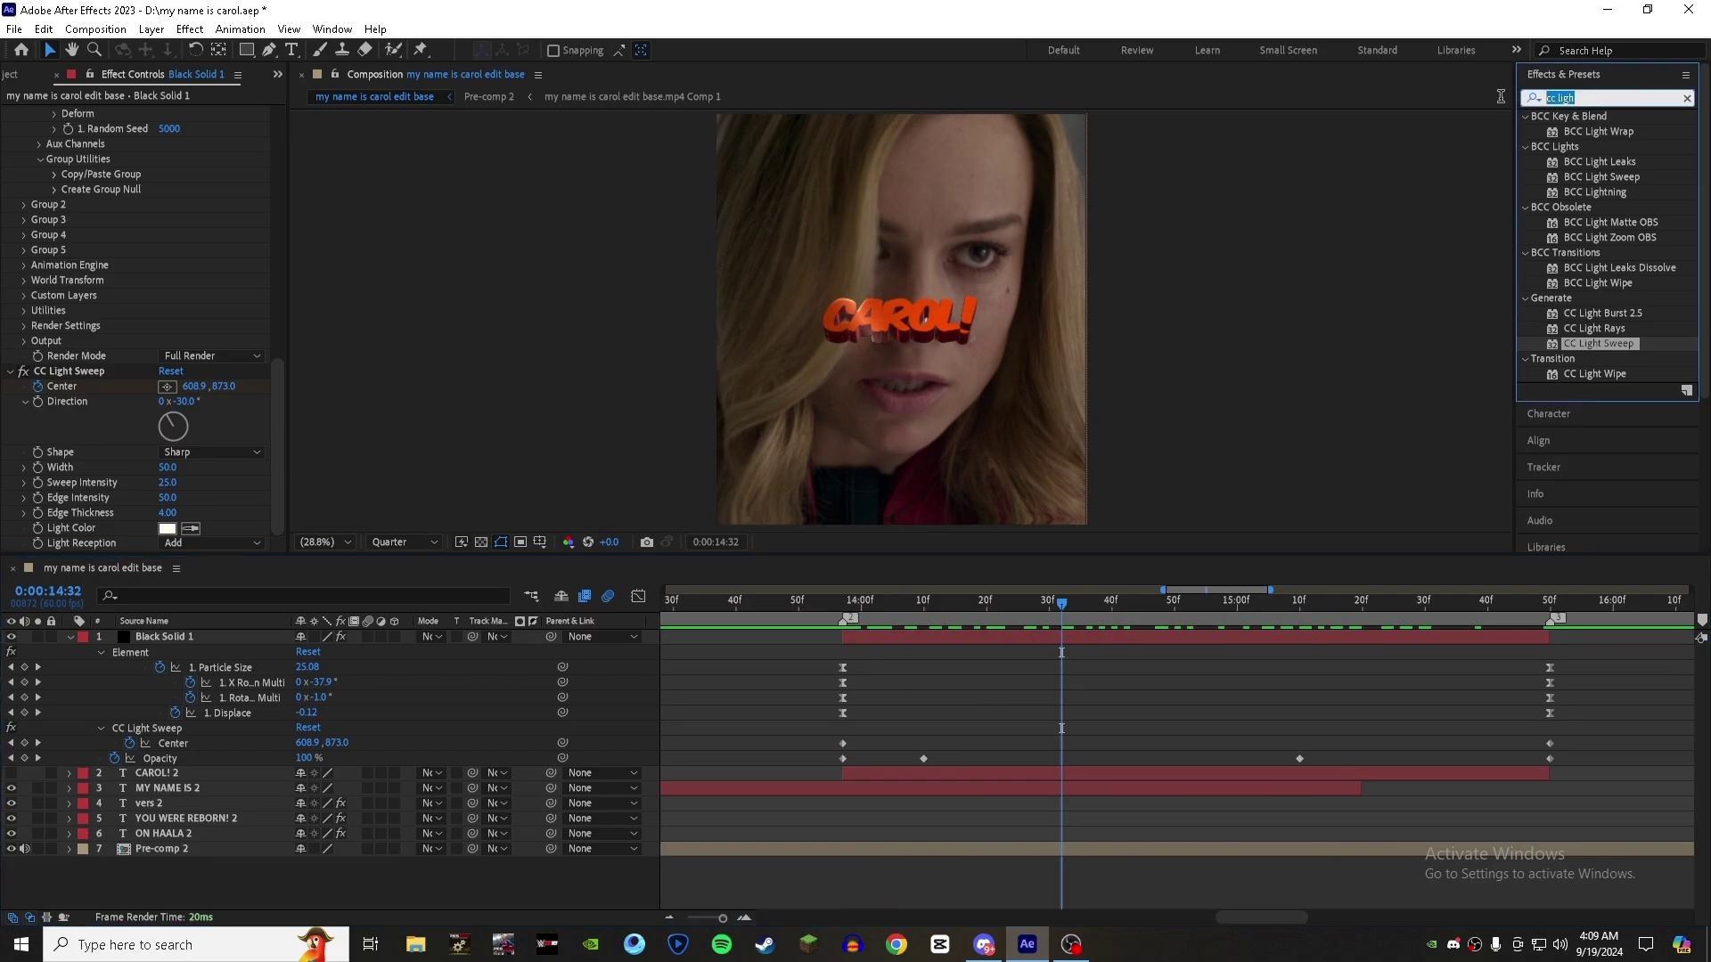
pyautogui.write('text b')
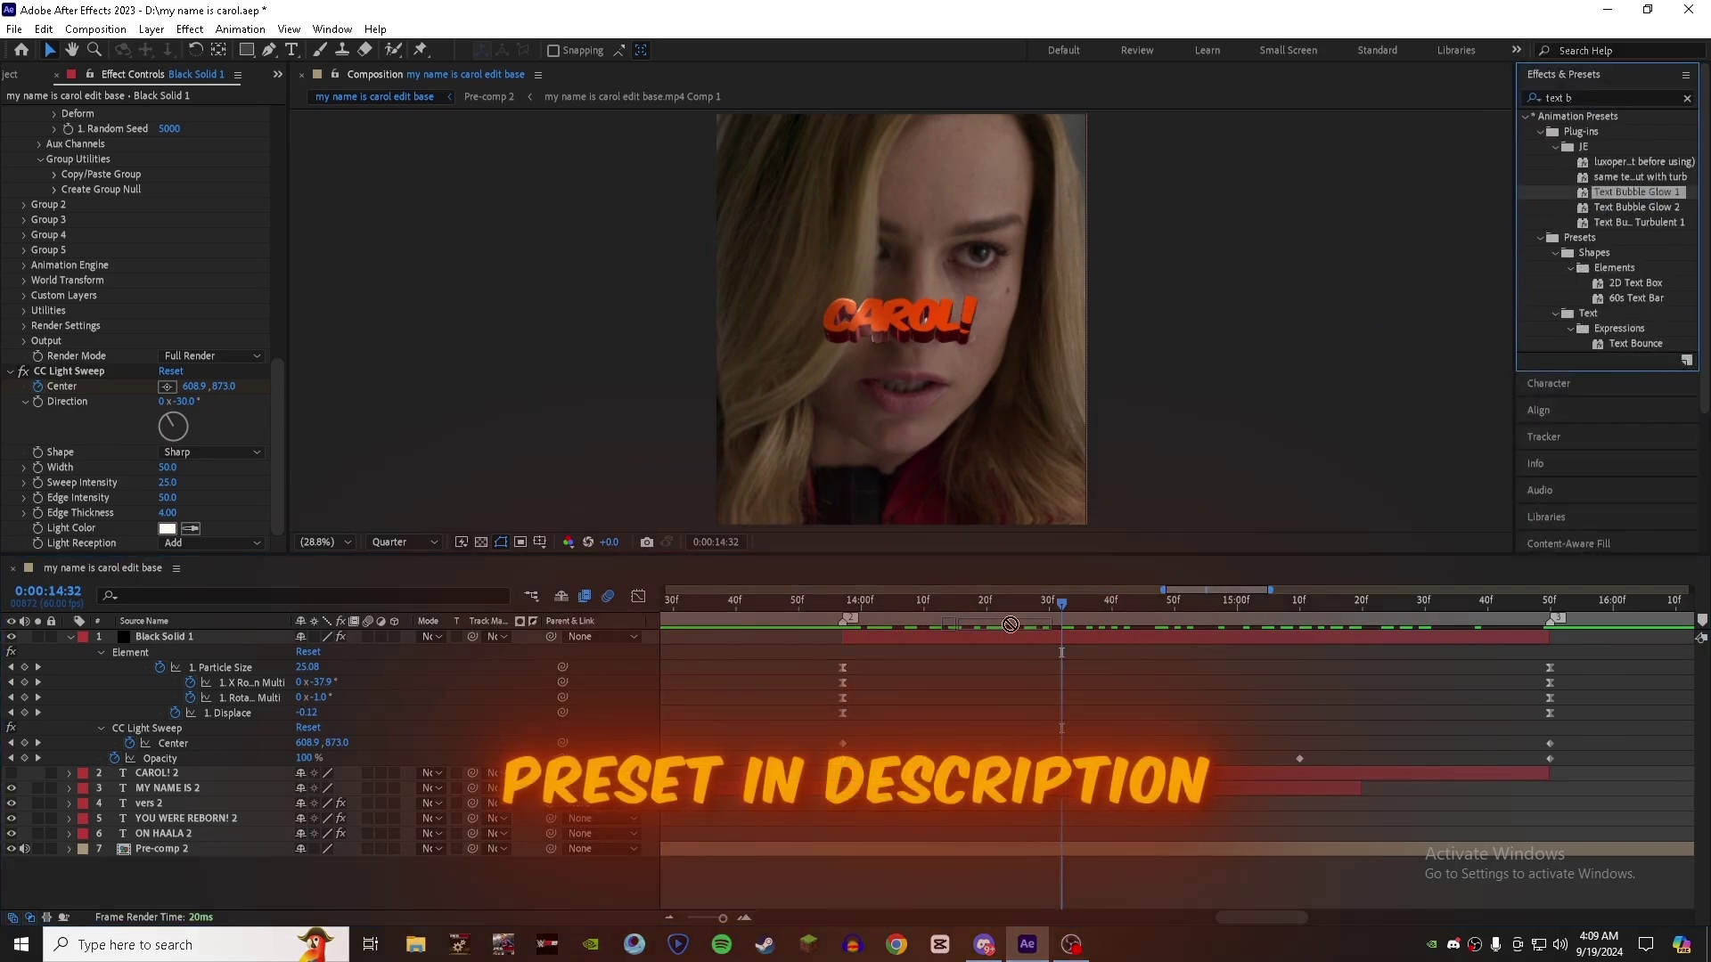
pyautogui.moveTo(1649, 192); pyautogui.dragTo(1039, 526)
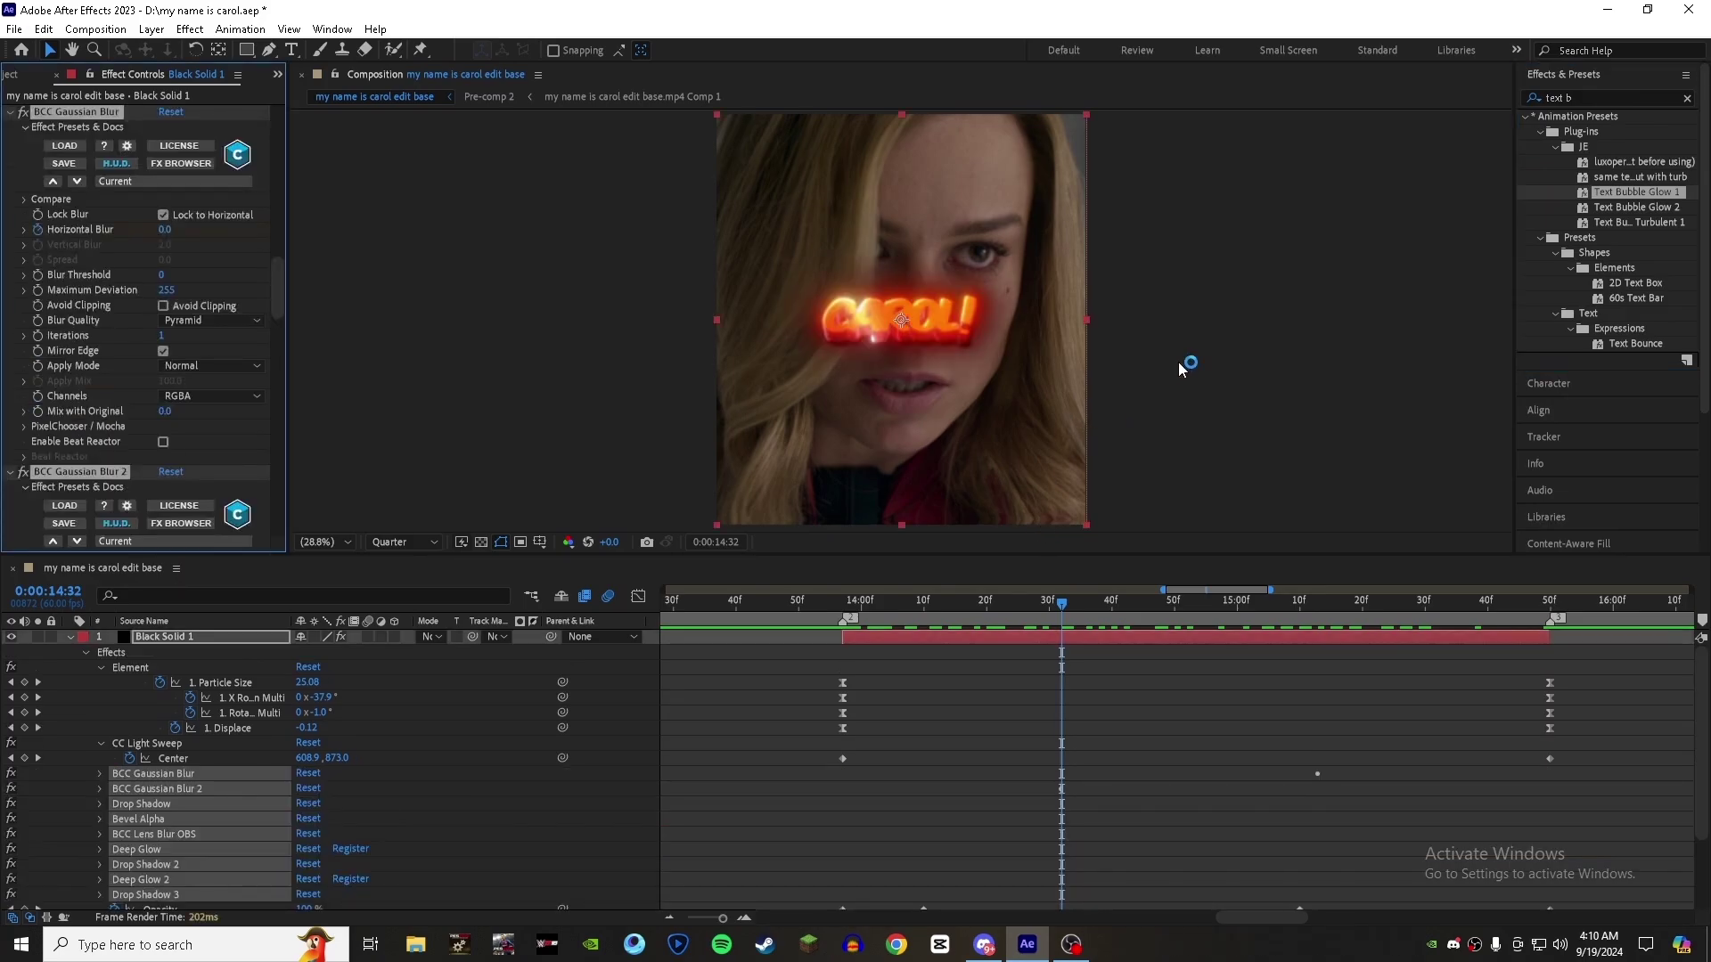
pyautogui.click(1686, 99)
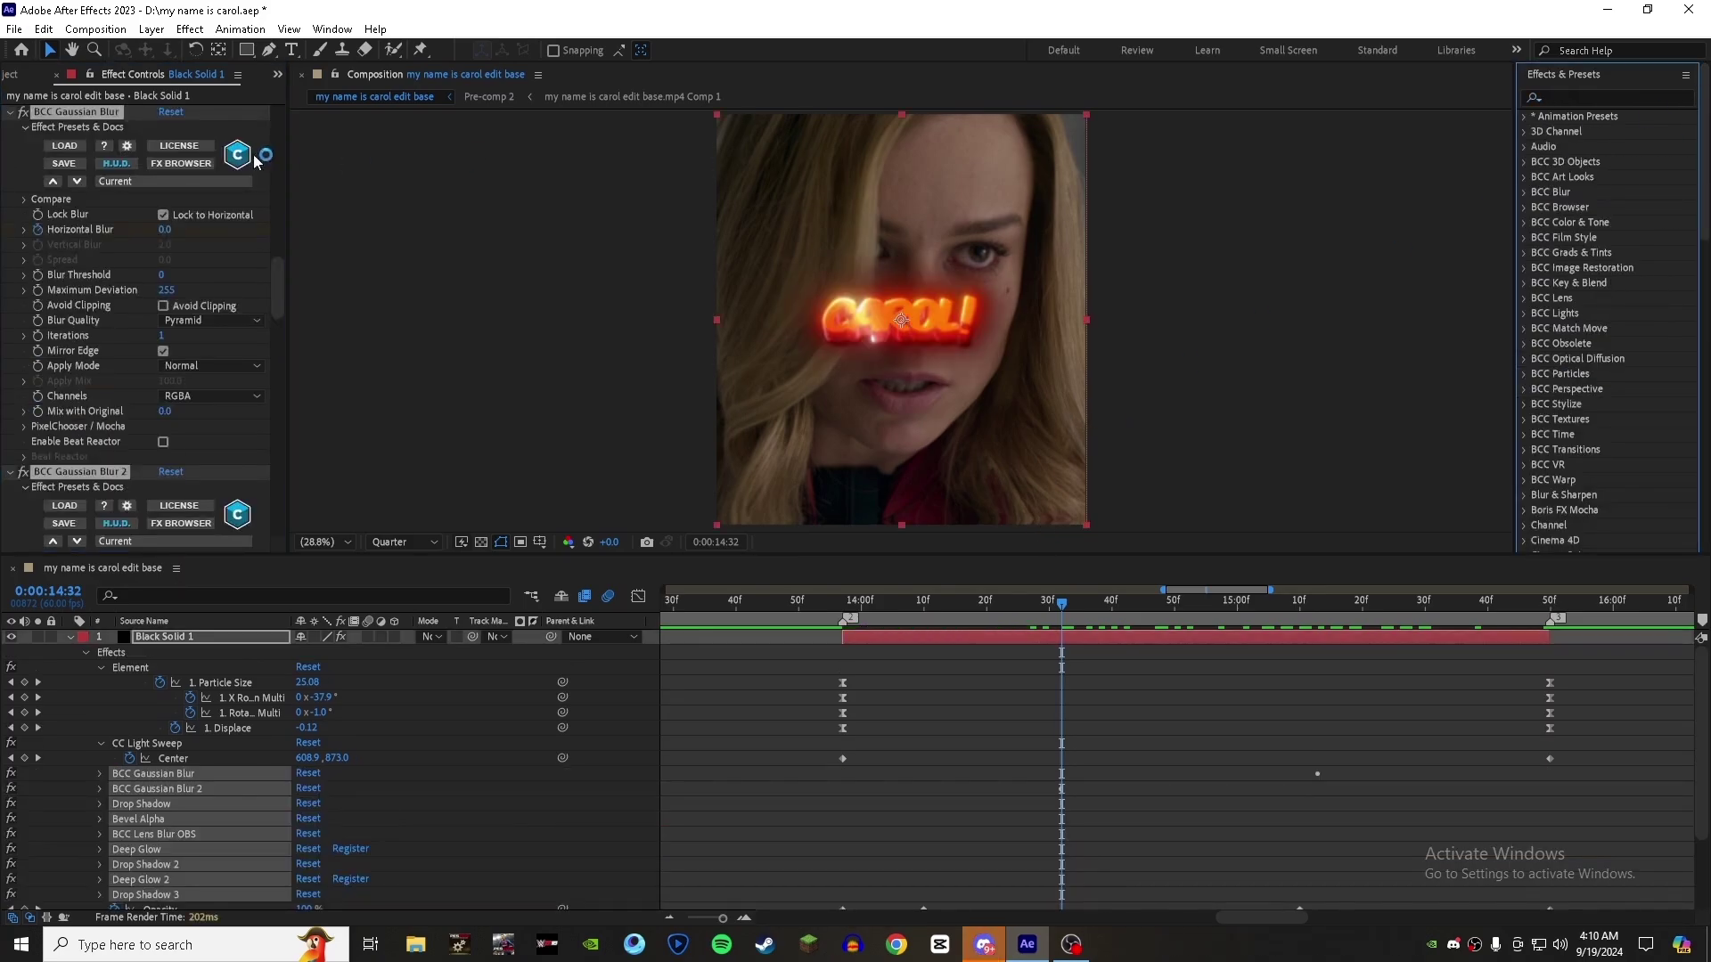
# - Collapse the effect list and delete both BCC Gaussian Blur effects
pyautogui.click(12, 113)
pyautogui.click(45, 231)
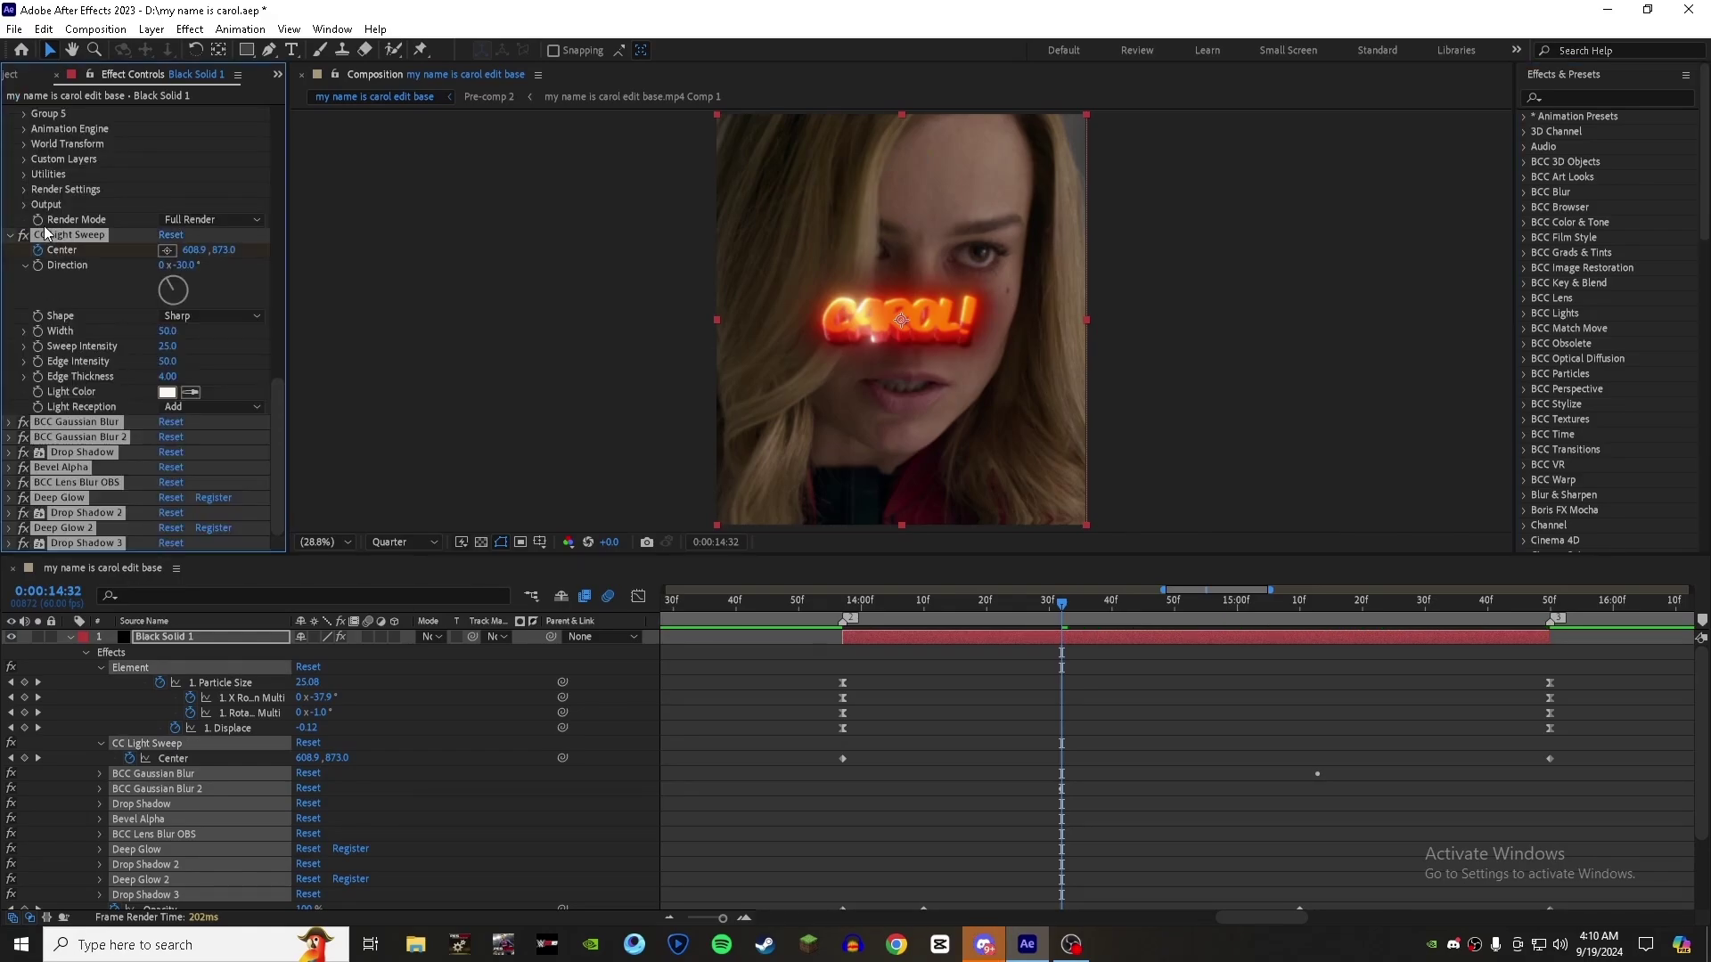
pyautogui.keyDown('ctrl'); pyautogui.click(11, 236); pyautogui.keyUp('ctrl')
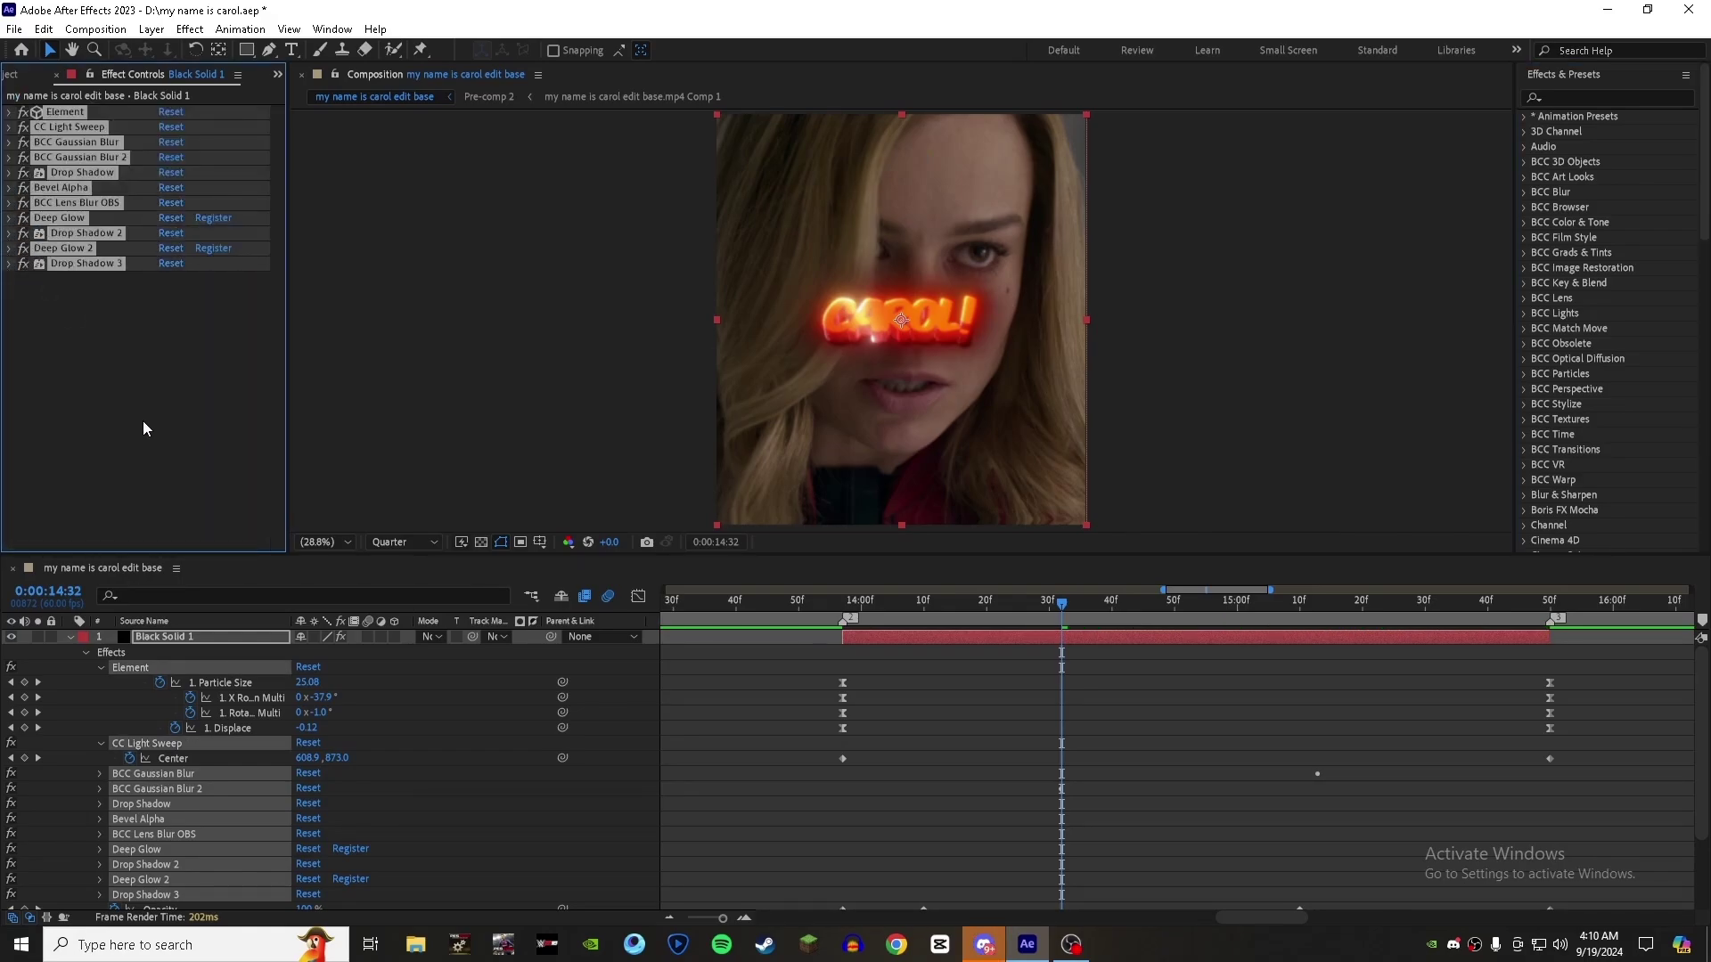
pyautogui.click(71, 638)
pyautogui.click(446, 450)
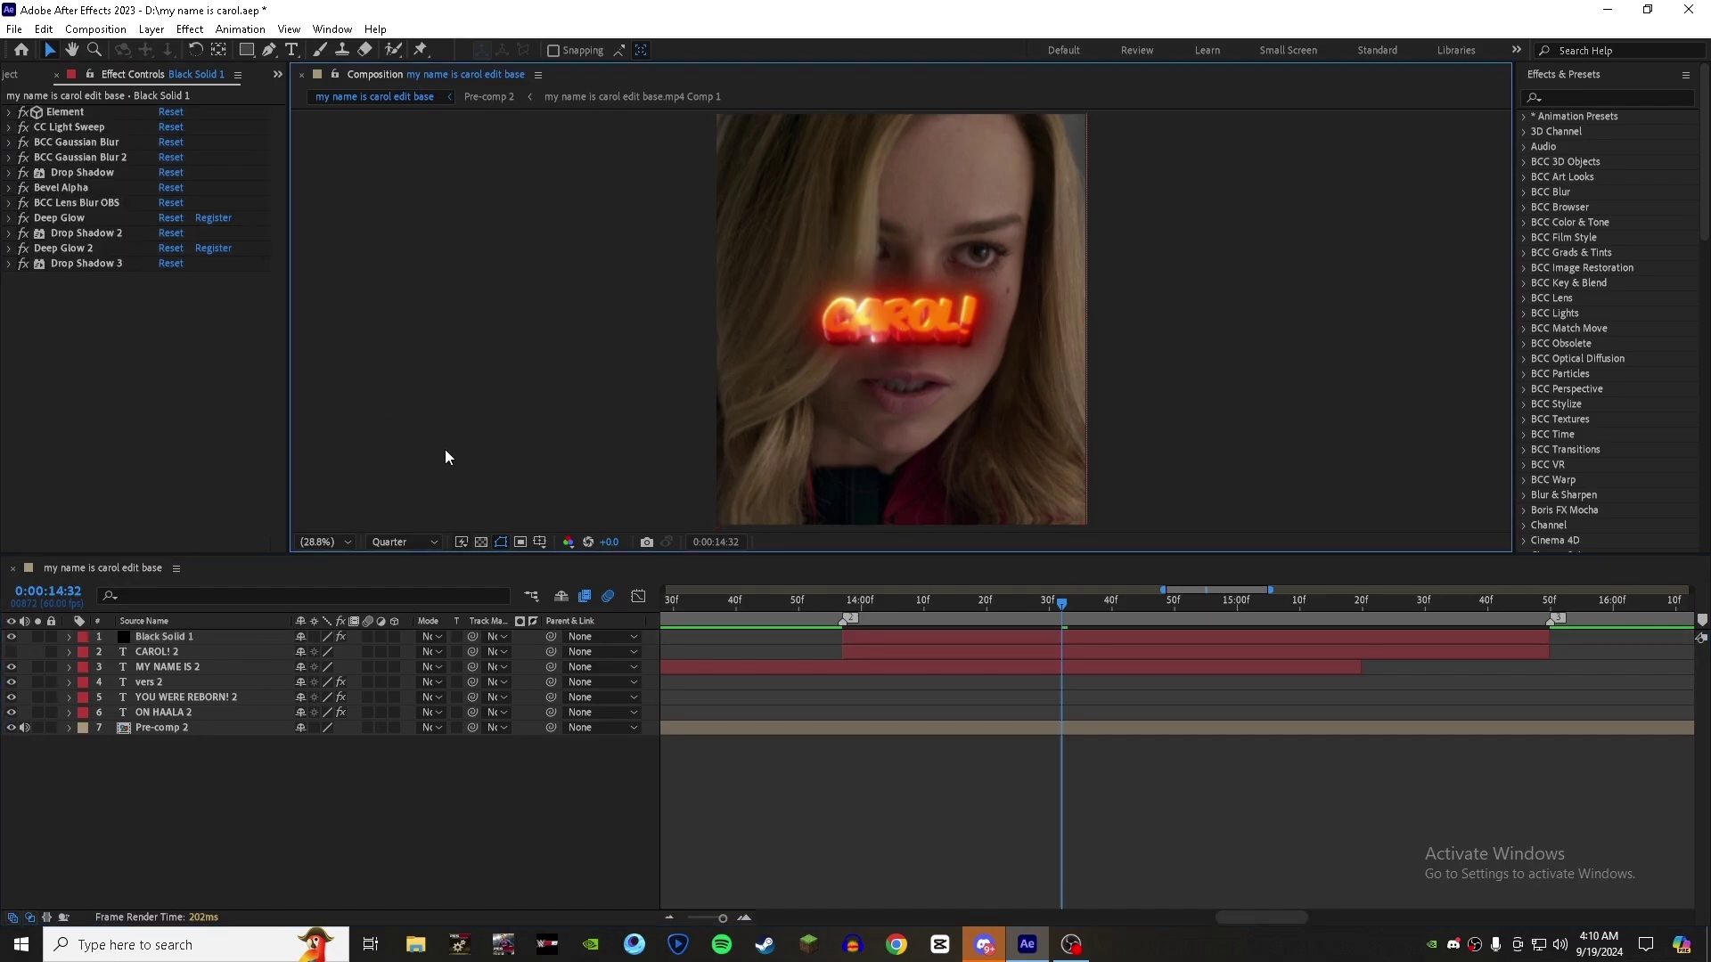
pyautogui.click(84, 142)
pyautogui.press('Delete')
pyautogui.click(83, 141)
pyautogui.press('Delete')
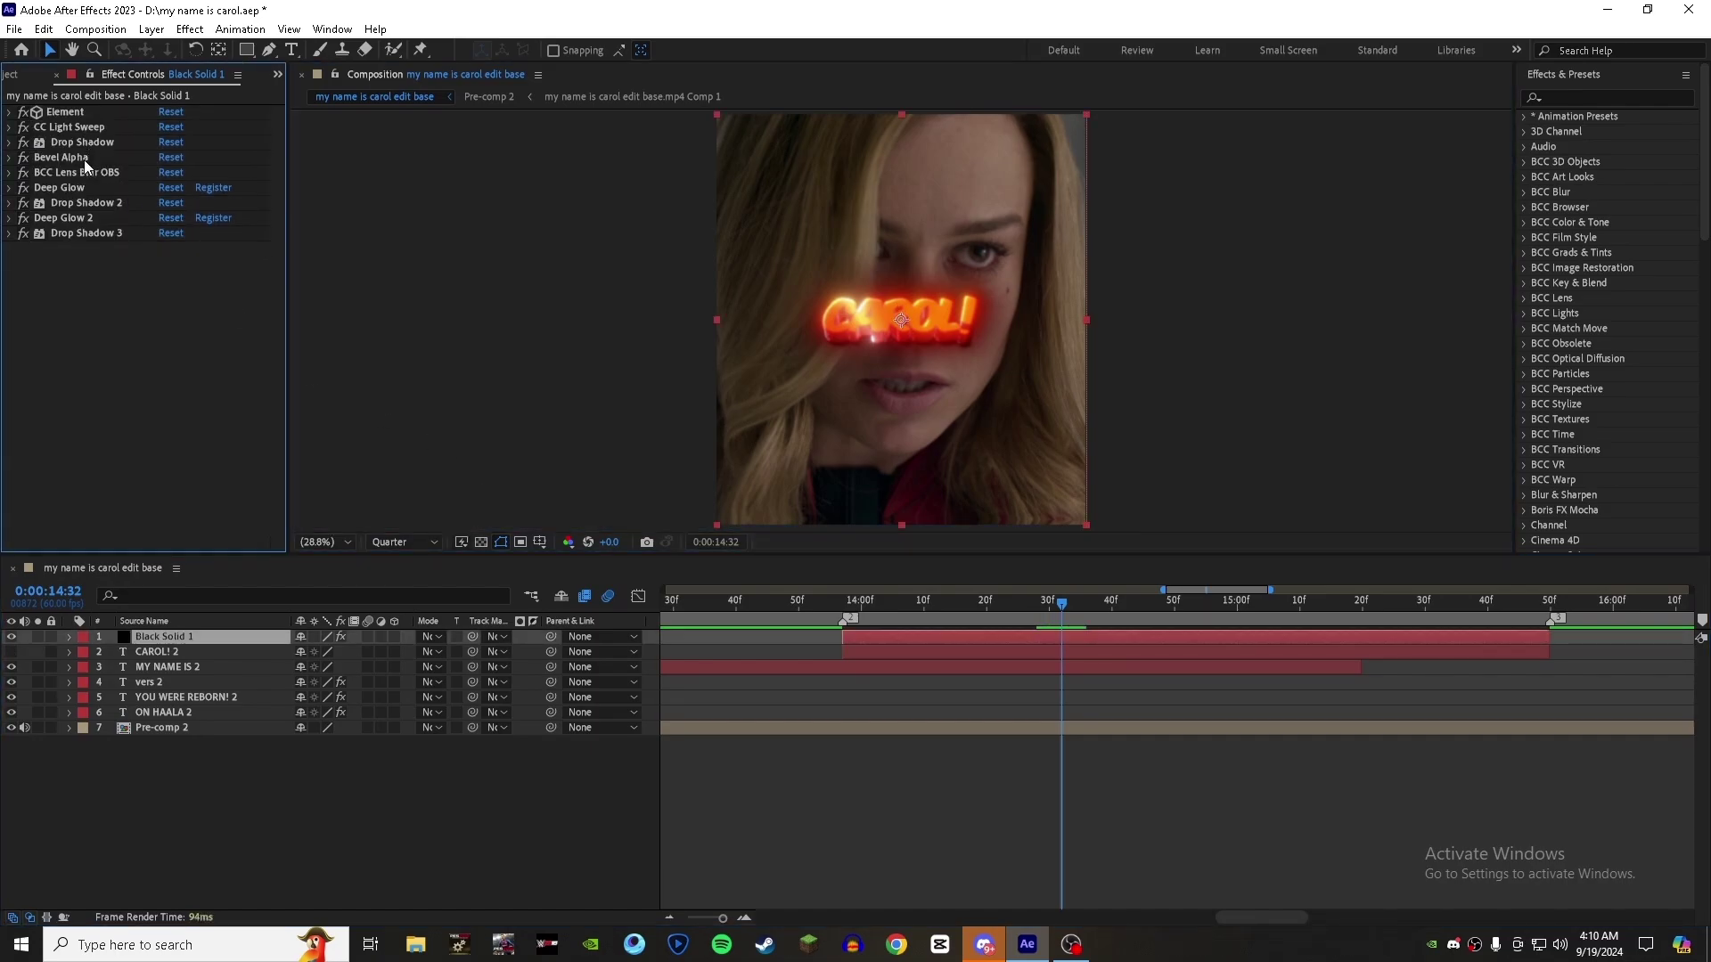
# - Remove Bevel Alpha, BCC Lens Blur OBS and the first Deep Glow
pyautogui.click(84, 159)
pyautogui.press('Delete')
pyautogui.click(72, 157)
pyautogui.press('Delete')
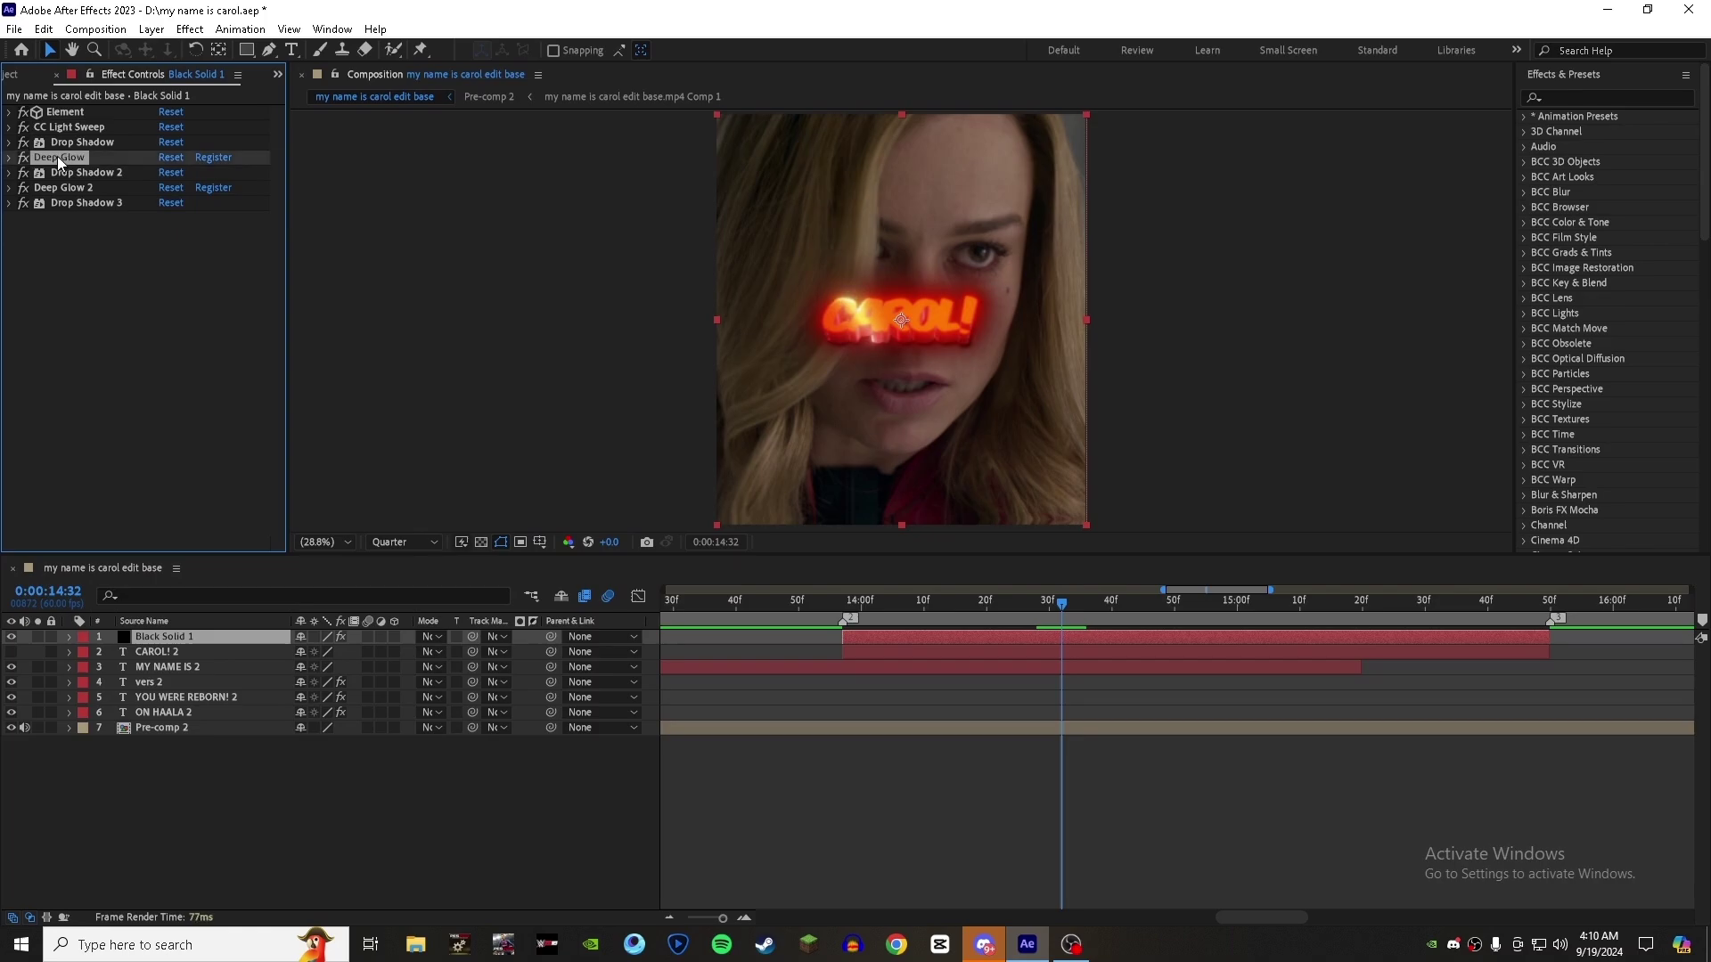
pyautogui.press('Delete')
# - Set Deep Glow 2 exposure to 0.30
pyautogui.click(9, 174)
pyautogui.write('0.3')
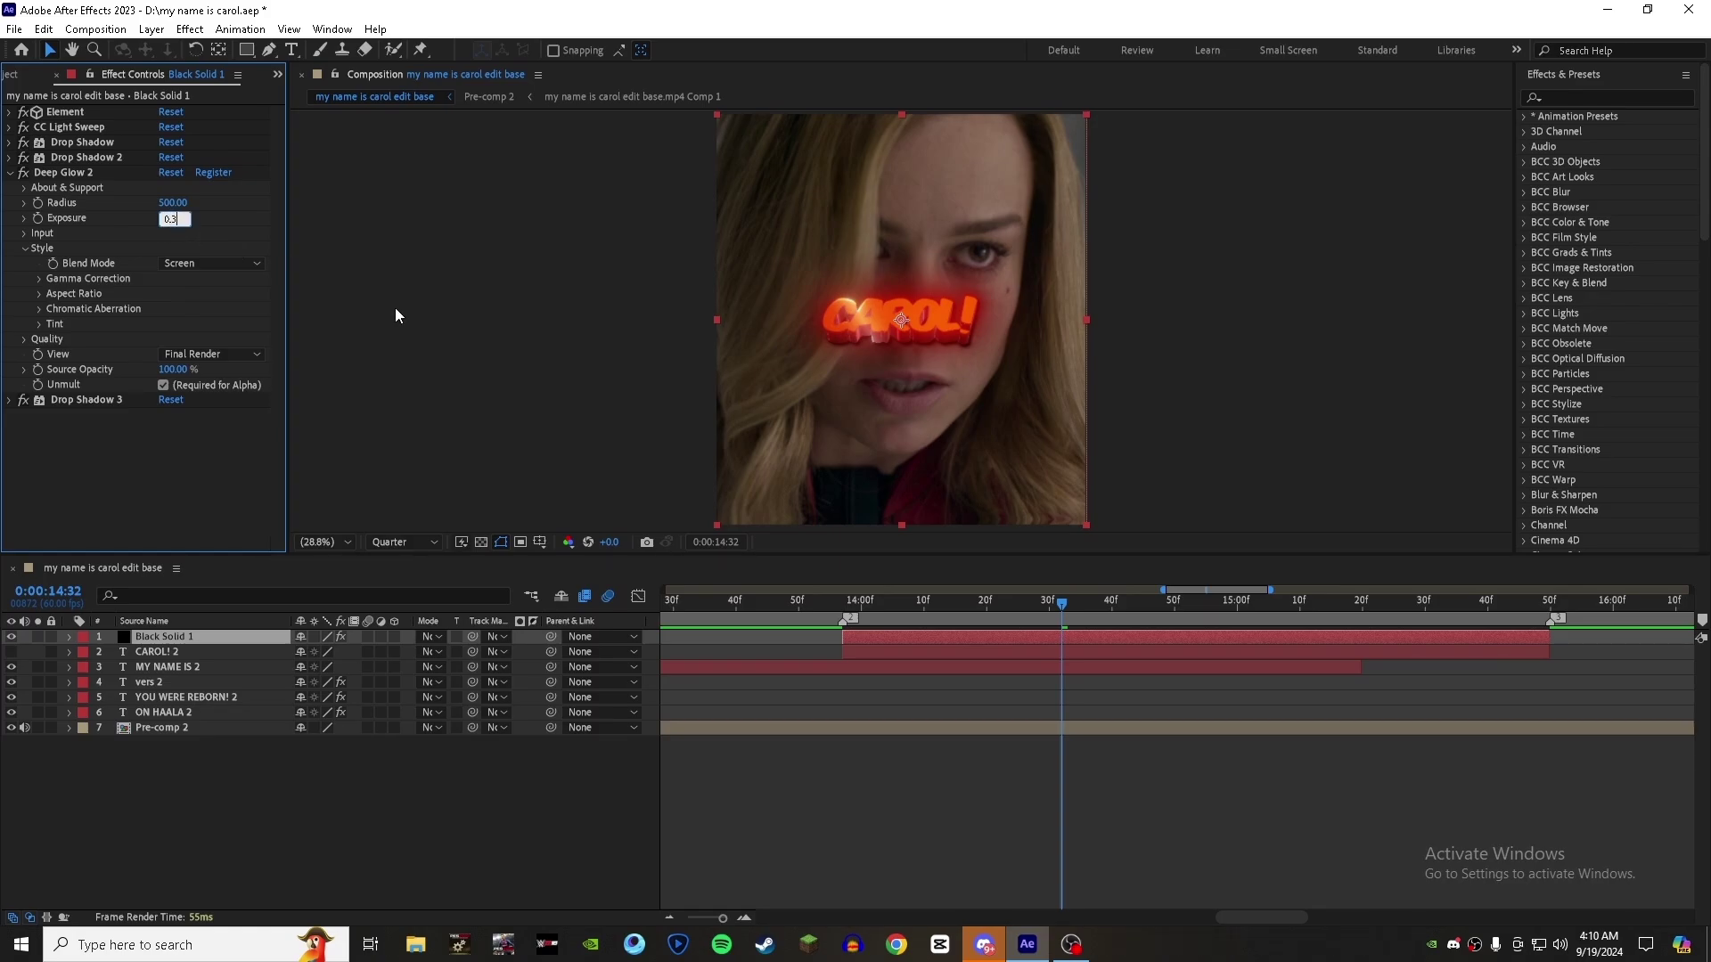
pyautogui.click(395, 315)
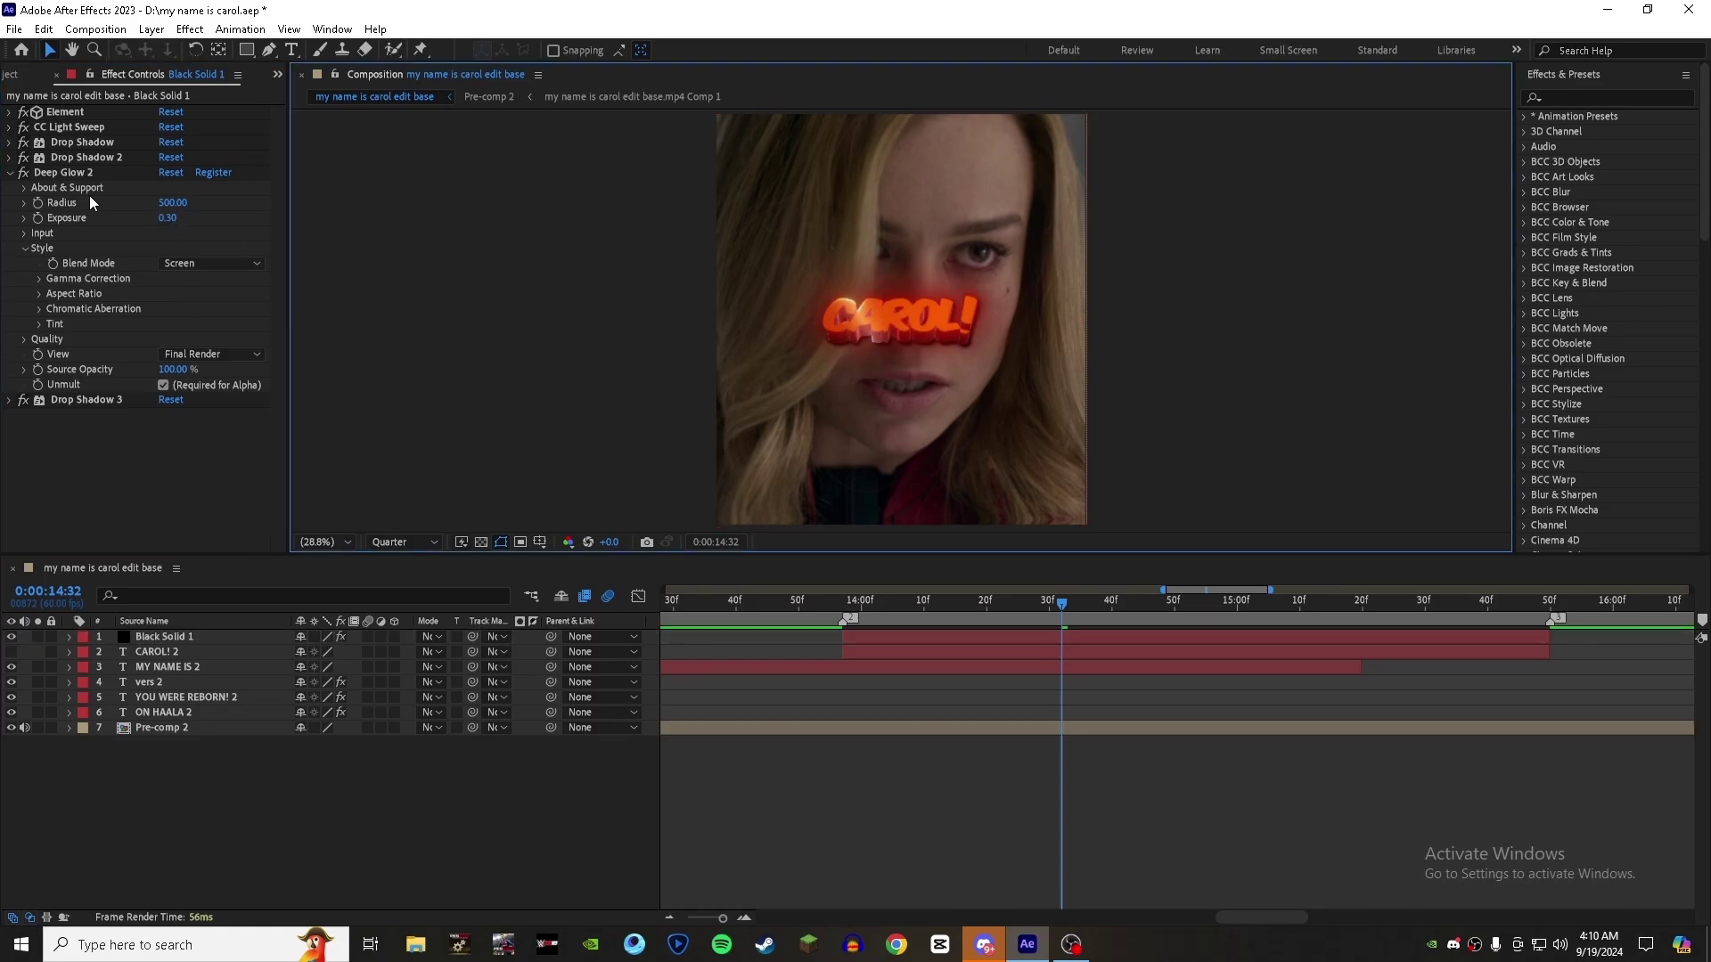
pyautogui.click(9, 174)
# - Scrub the CAROL! title frames from 14:08, then play back a full preview of the animation
pyautogui.click(886, 601)
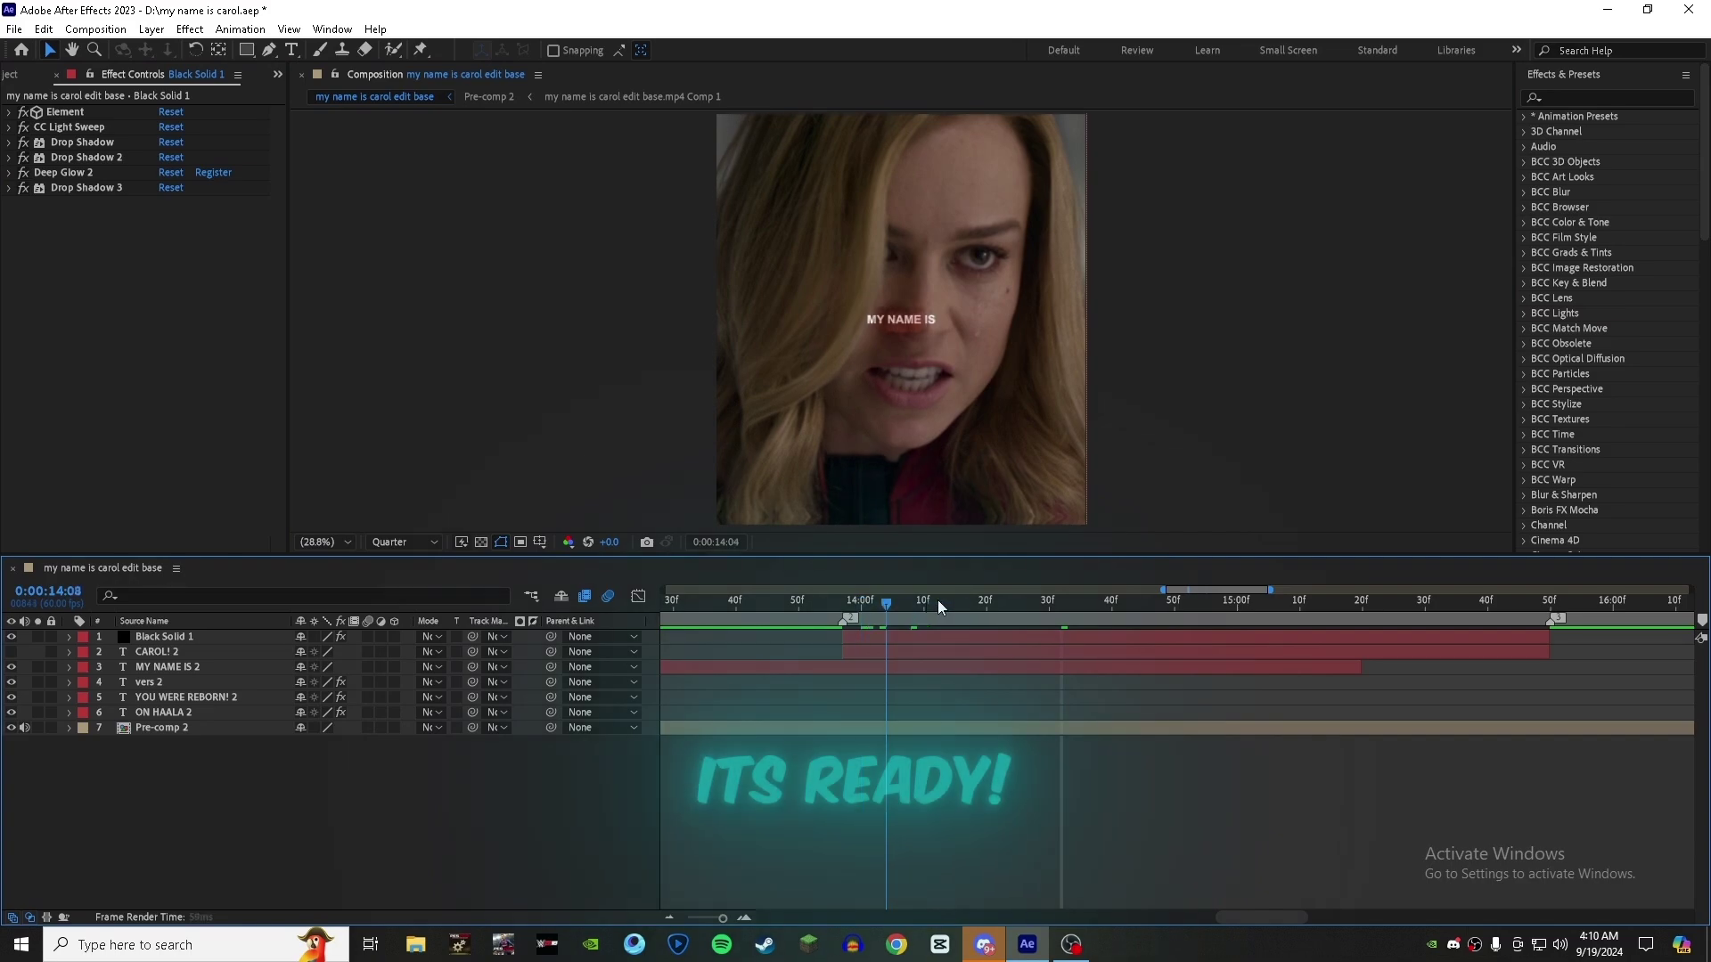
pyautogui.moveTo(937, 600); pyautogui.dragTo(1508, 611)
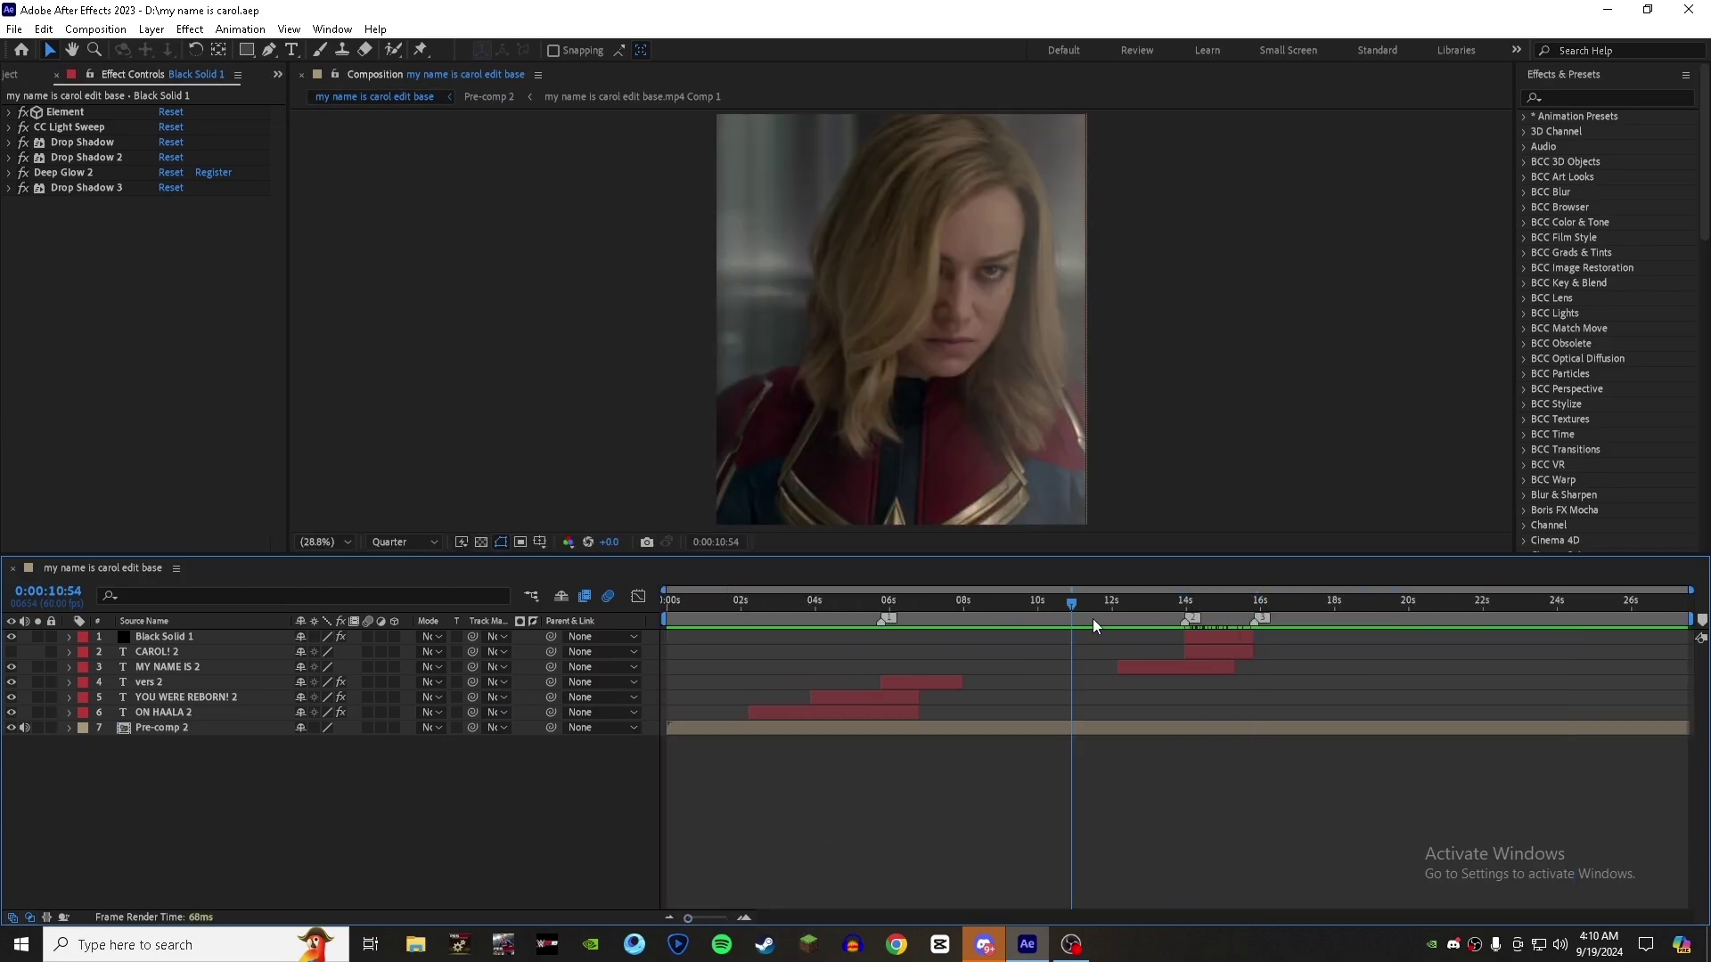
pyautogui.press('space')
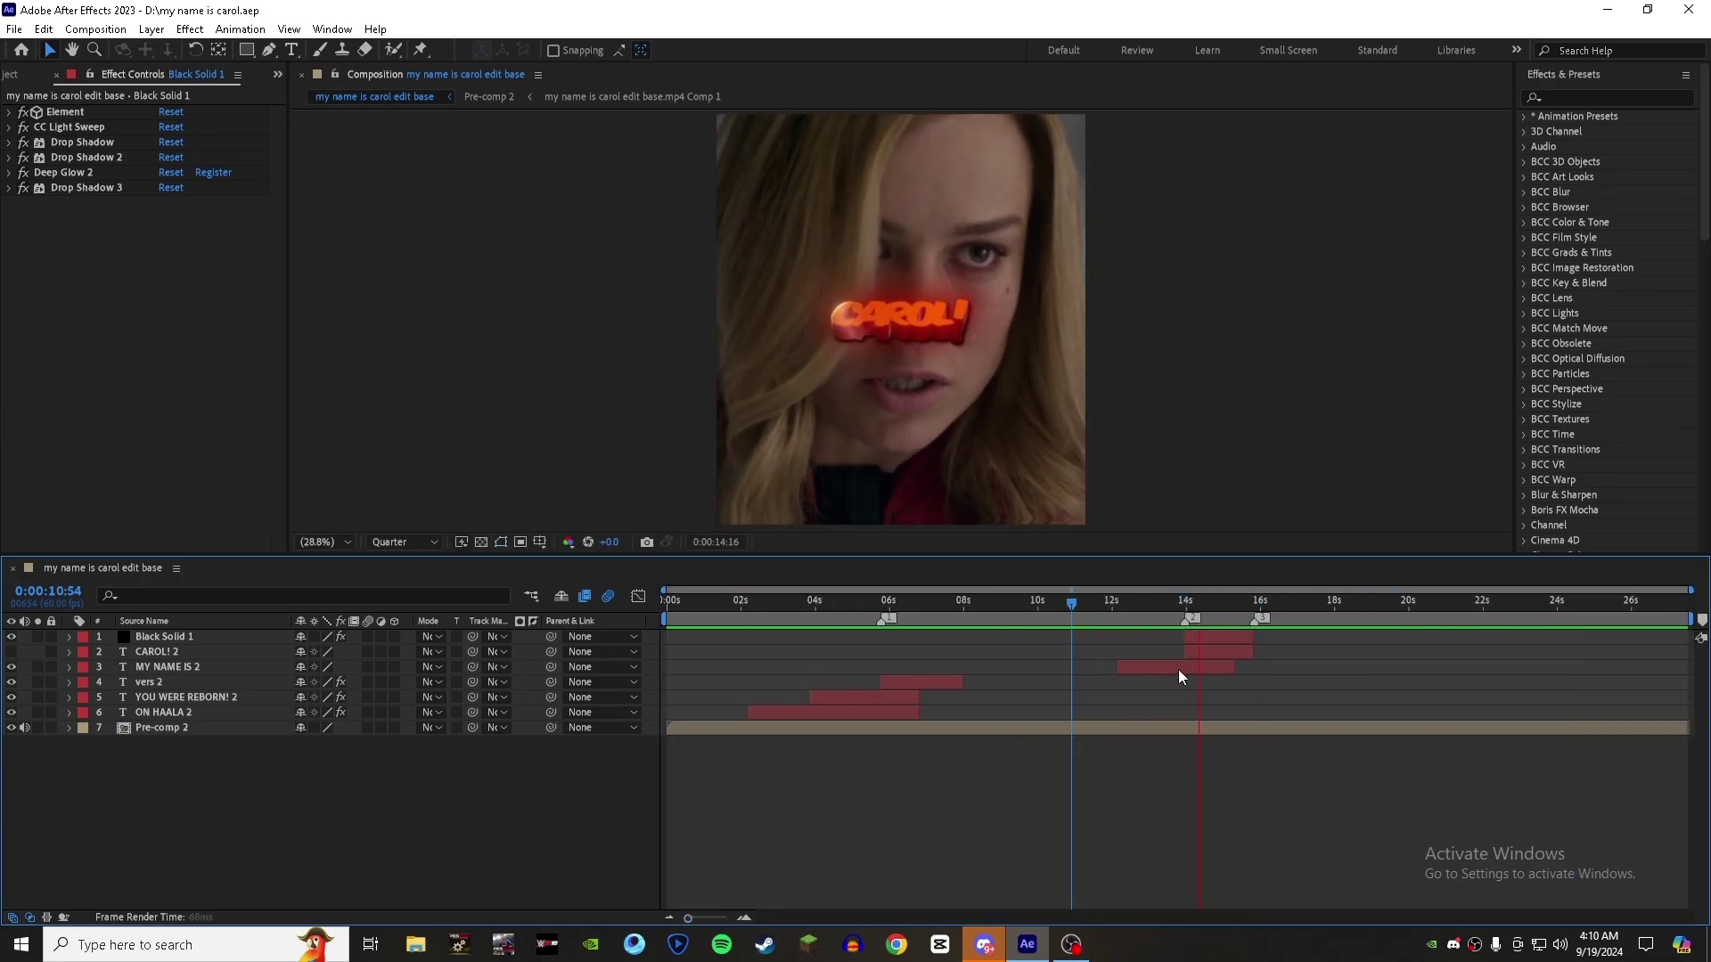